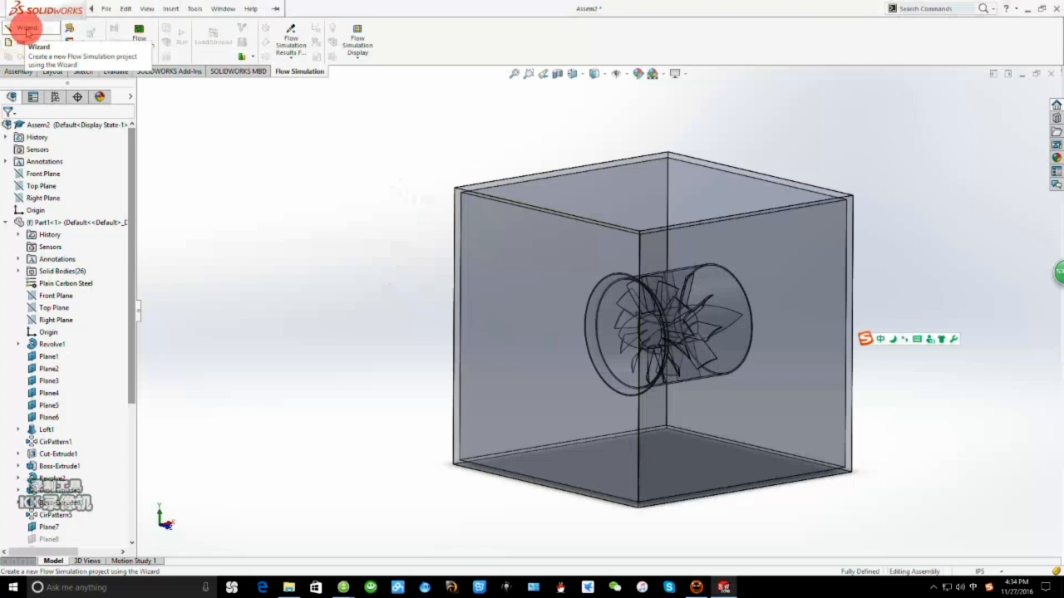
Start a new Flow Simulation project named with_staticblade_in_fixed, added to the current configuration.
click(27, 27)
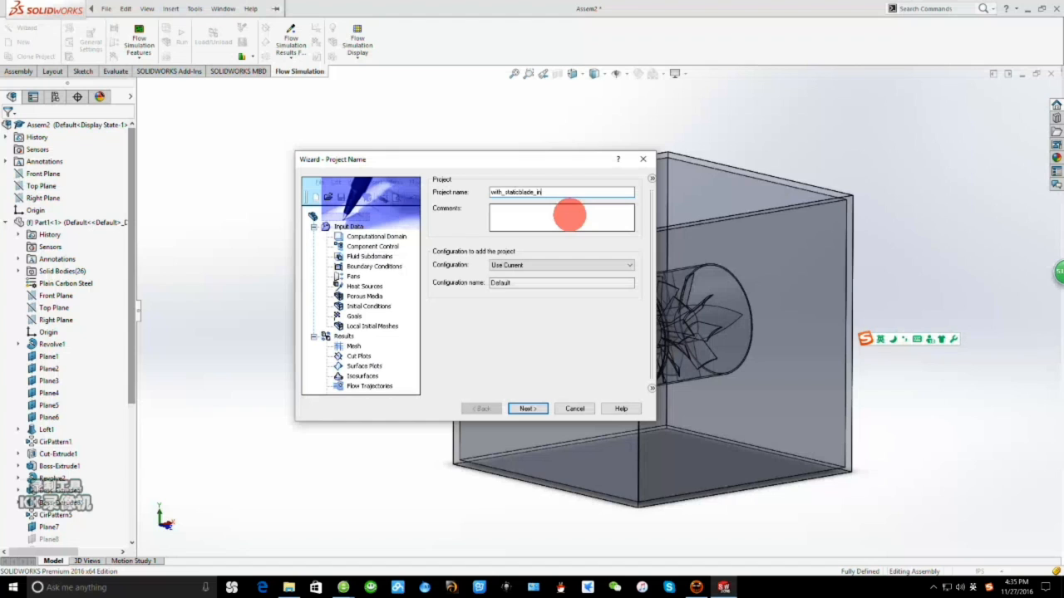
text(d)
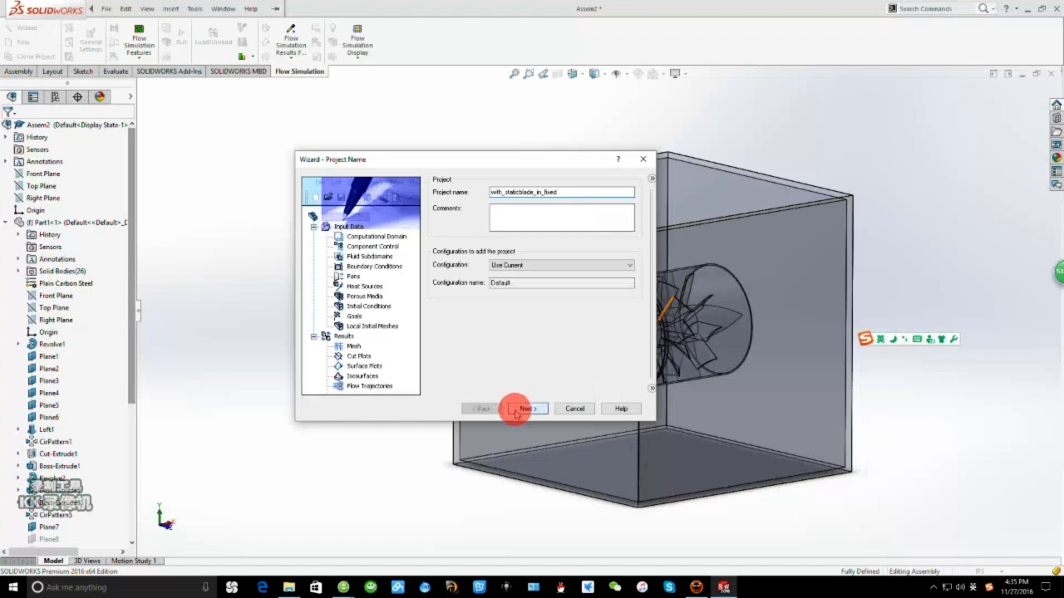
click(598, 265)
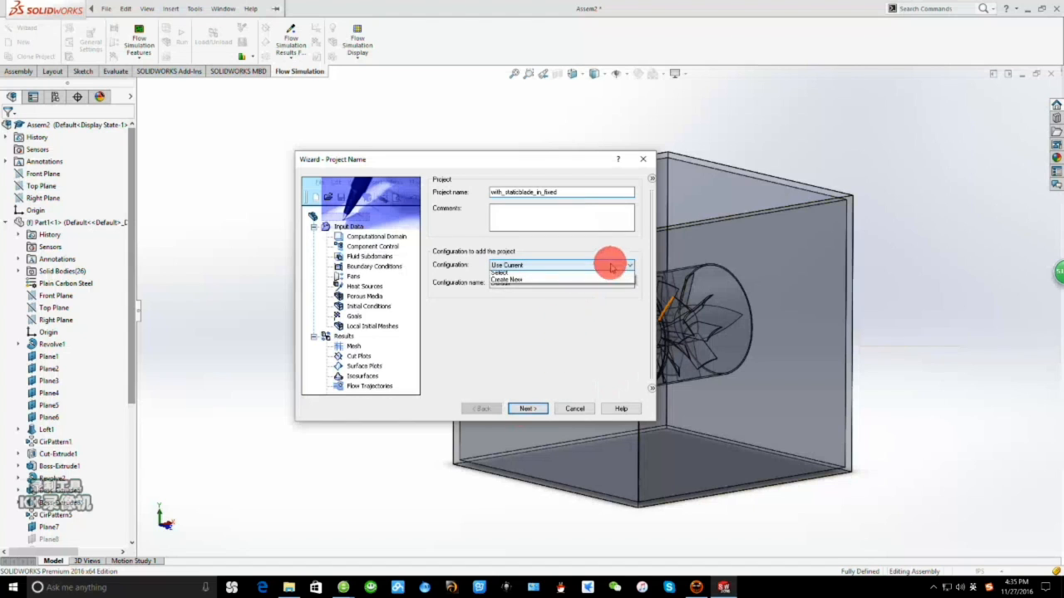
click(563, 277)
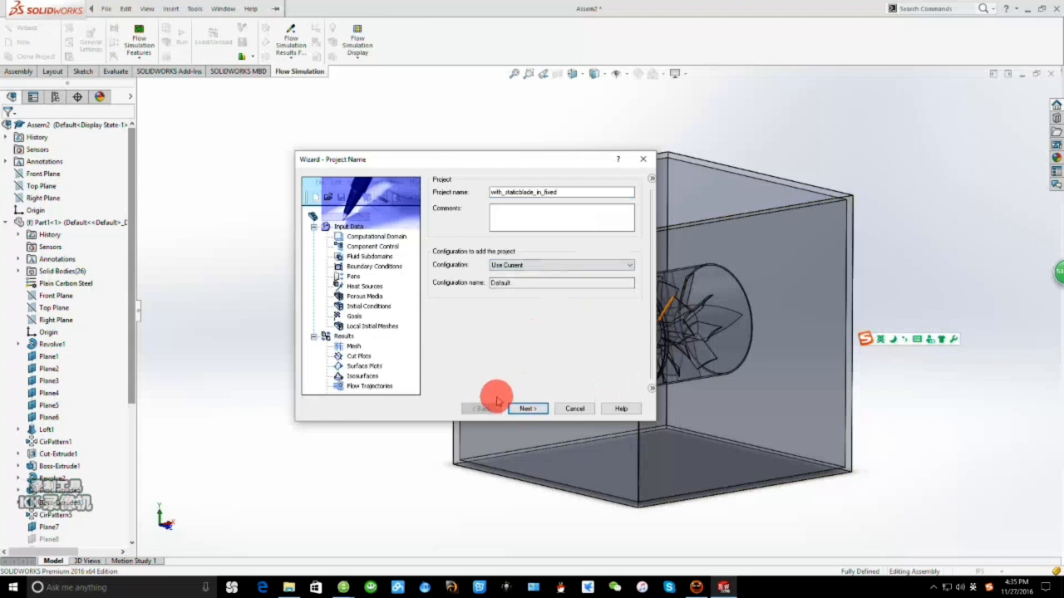
click(525, 409)
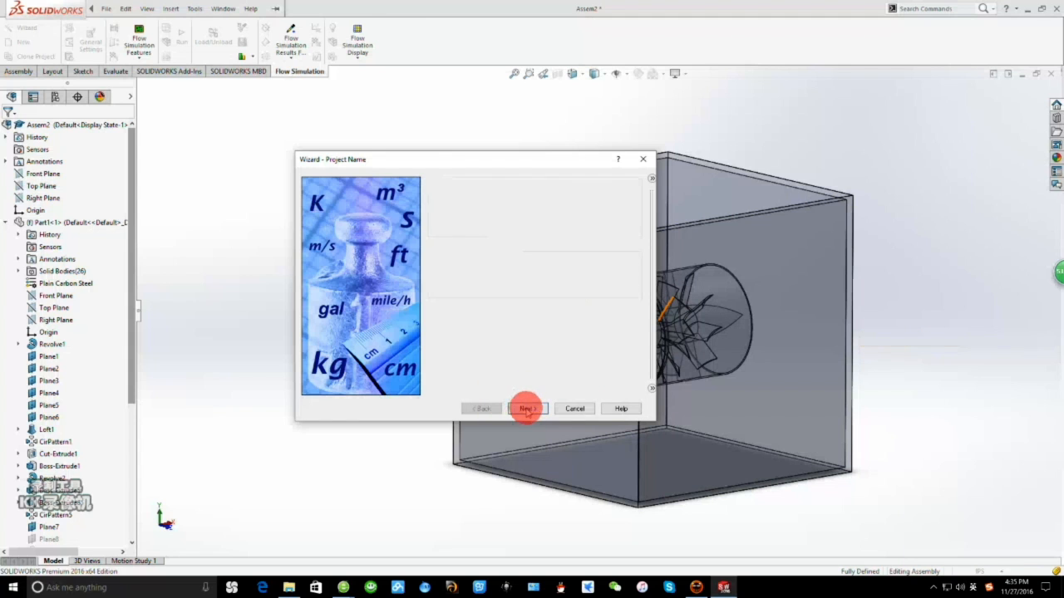
Choose the SI (m-kg-s) unit system and enable Rotation with local region(s) (Averaging) for the internal analysis.
click(492, 242)
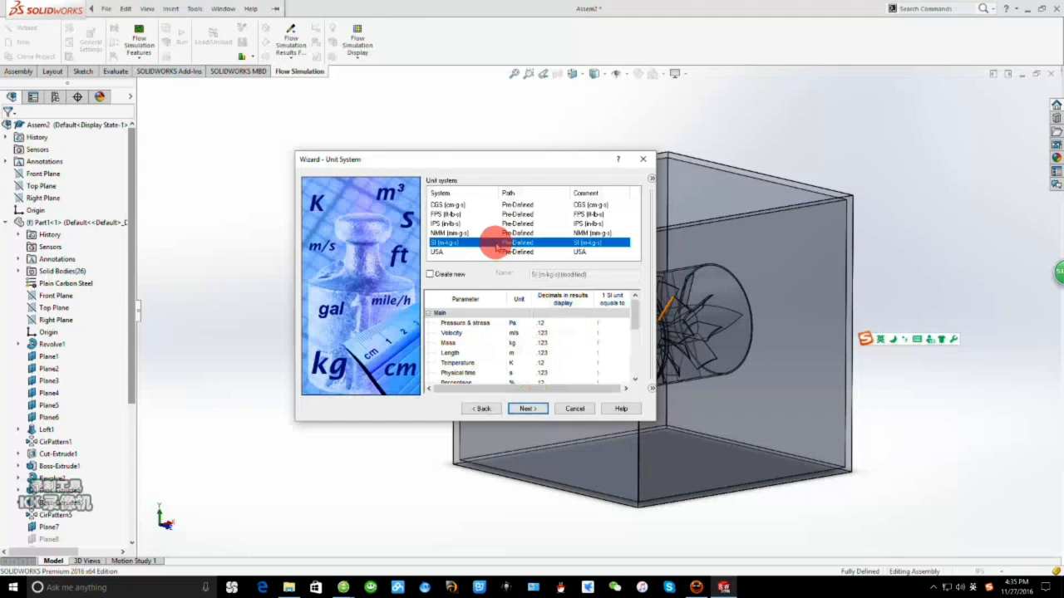
click(515, 409)
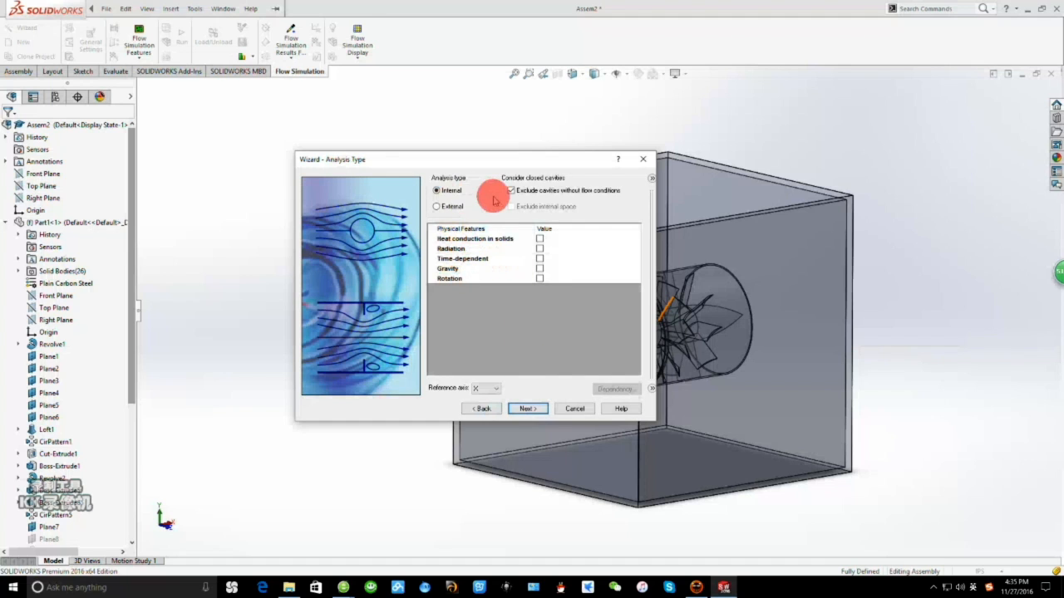
click(540, 278)
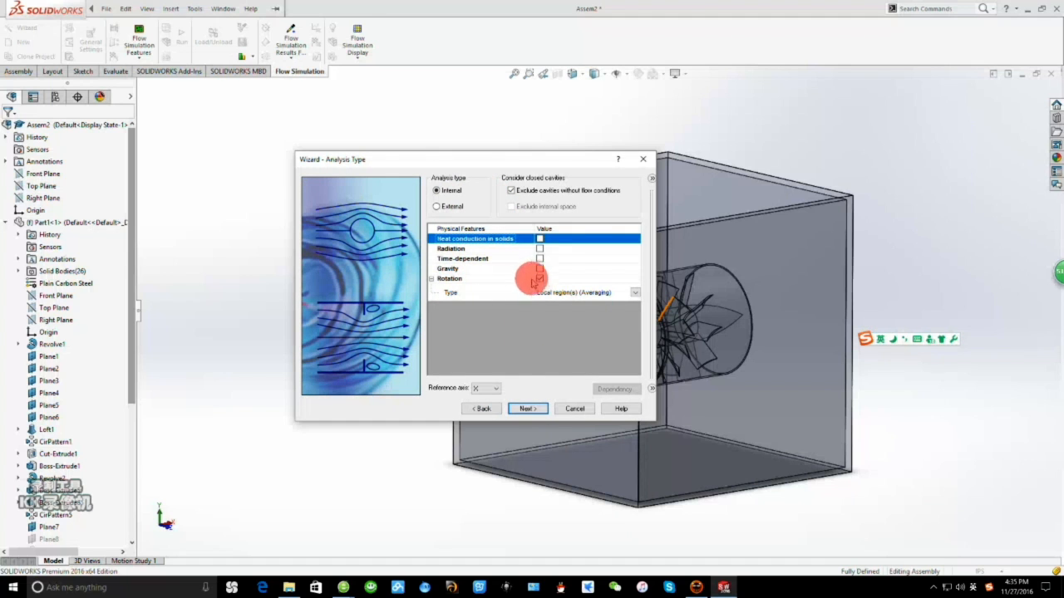
click(527, 408)
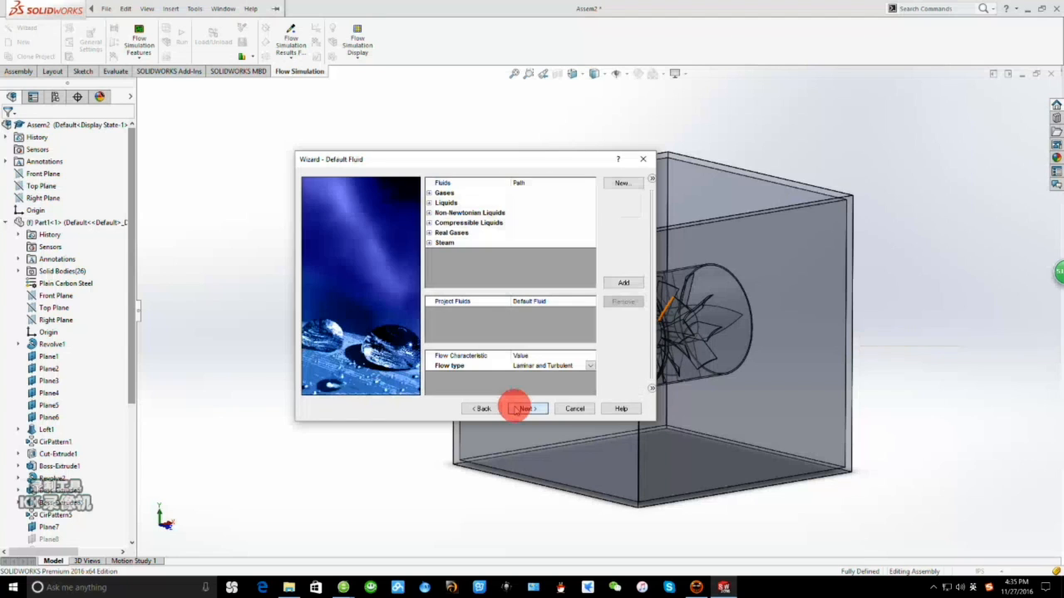
Add the predefined gas Air as the project's default fluid and finish the wizard with the default wall and initial conditions.
click(430, 193)
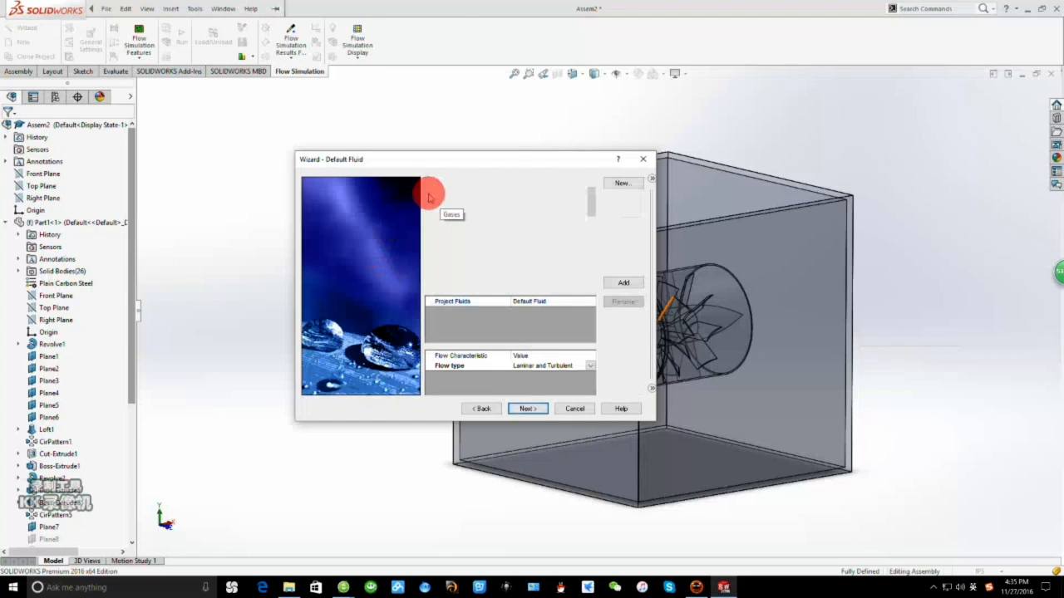
click(464, 223)
double_click(464, 223)
click(545, 408)
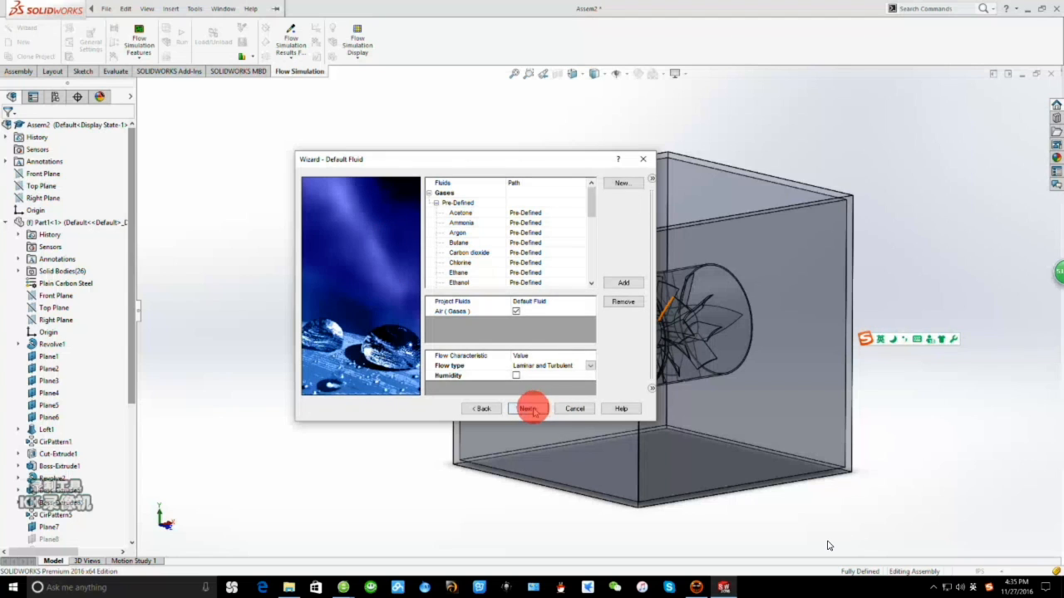
click(530, 408)
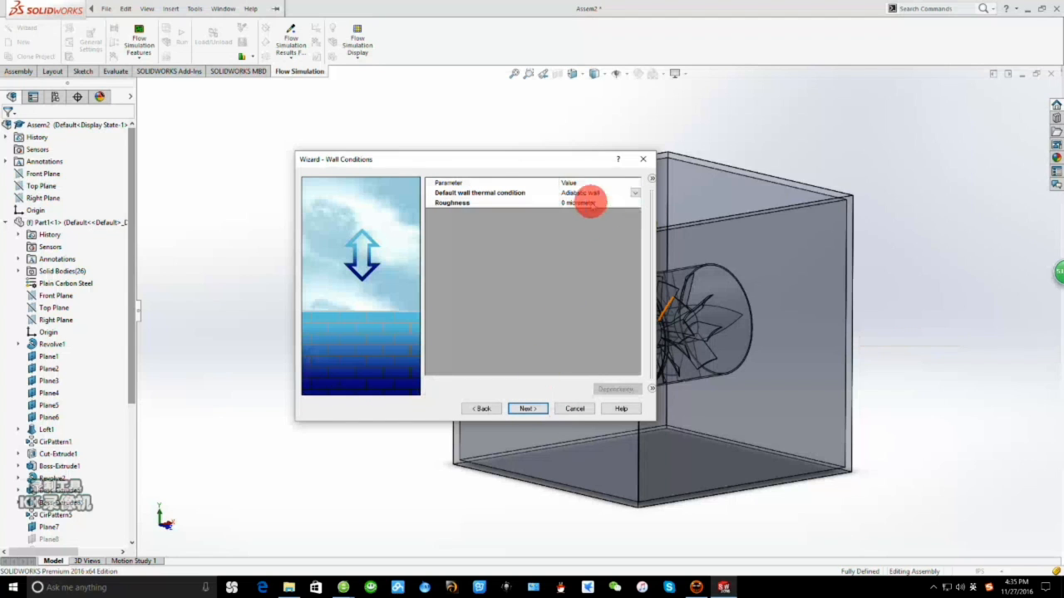
click(520, 408)
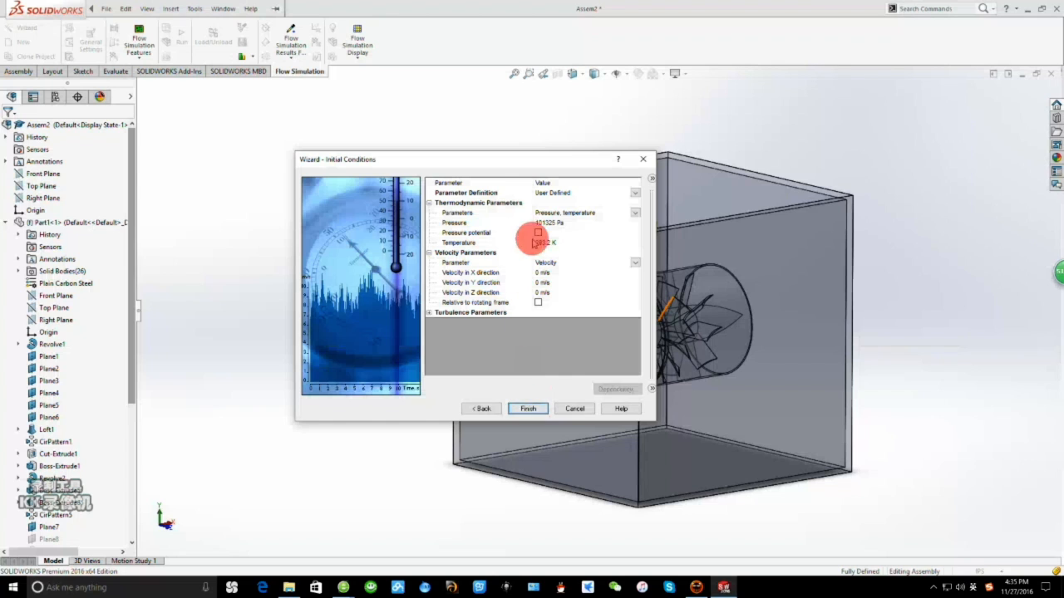
key(Return)
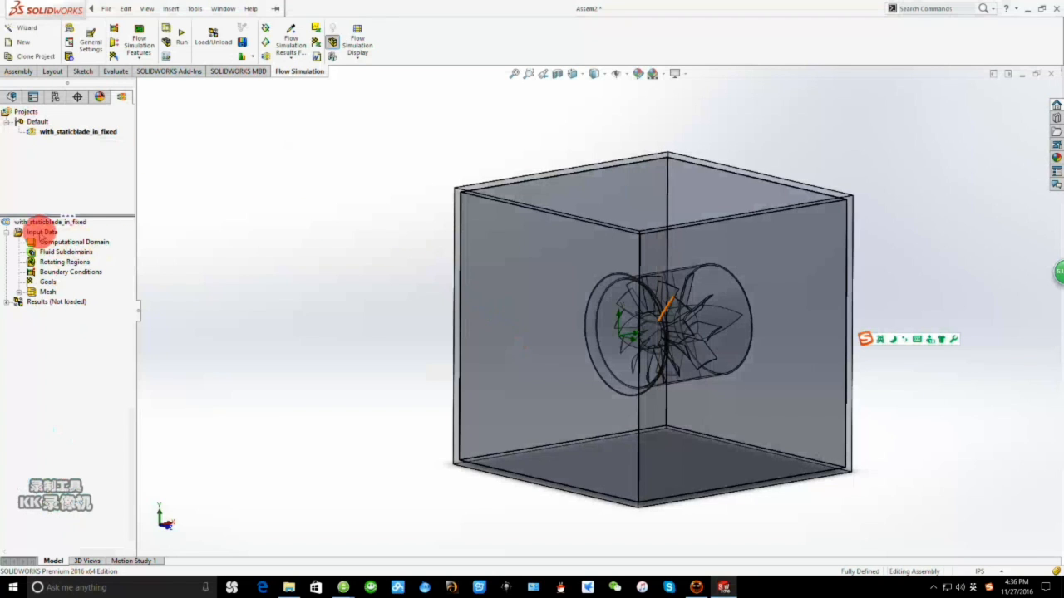
Set the automatic global mesh to initial mesh level 5.
right_click(43, 232)
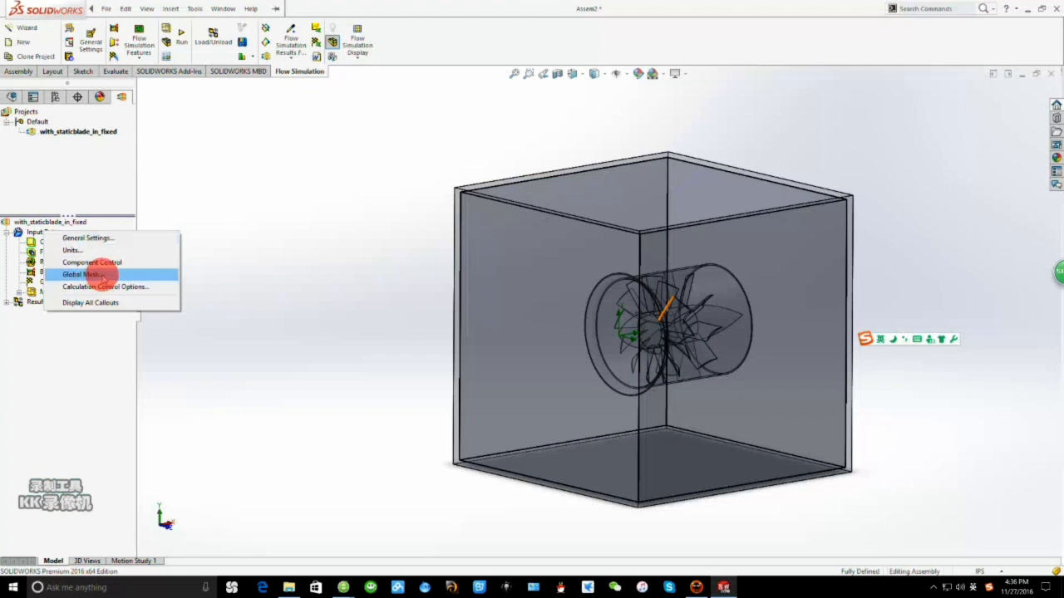
click(98, 275)
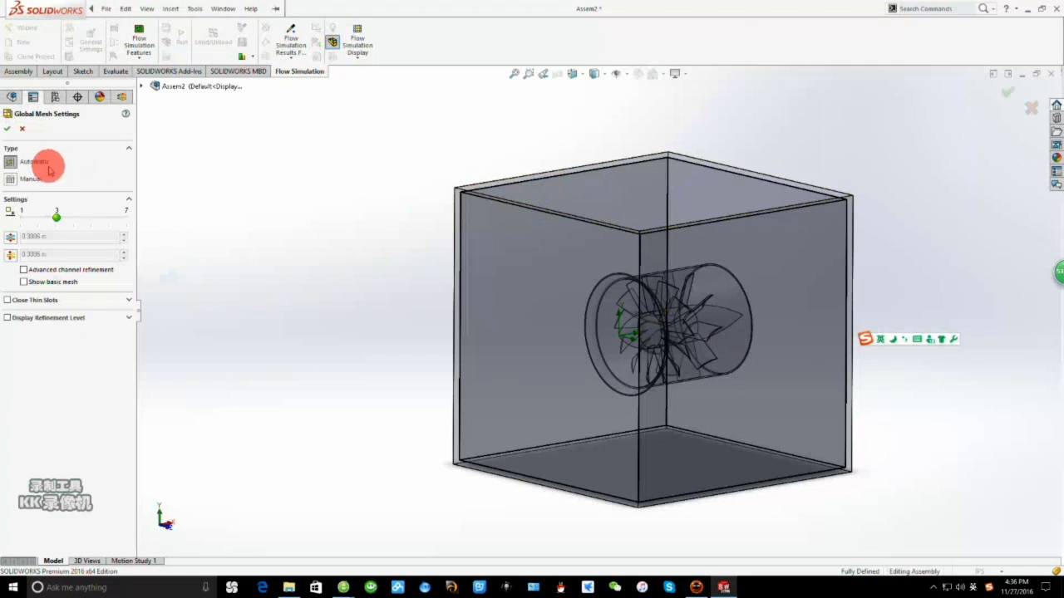
mouse_move(72, 225)
mouse_down()
mouse_move(88, 213)
mouse_move(82, 221)
mouse_up()
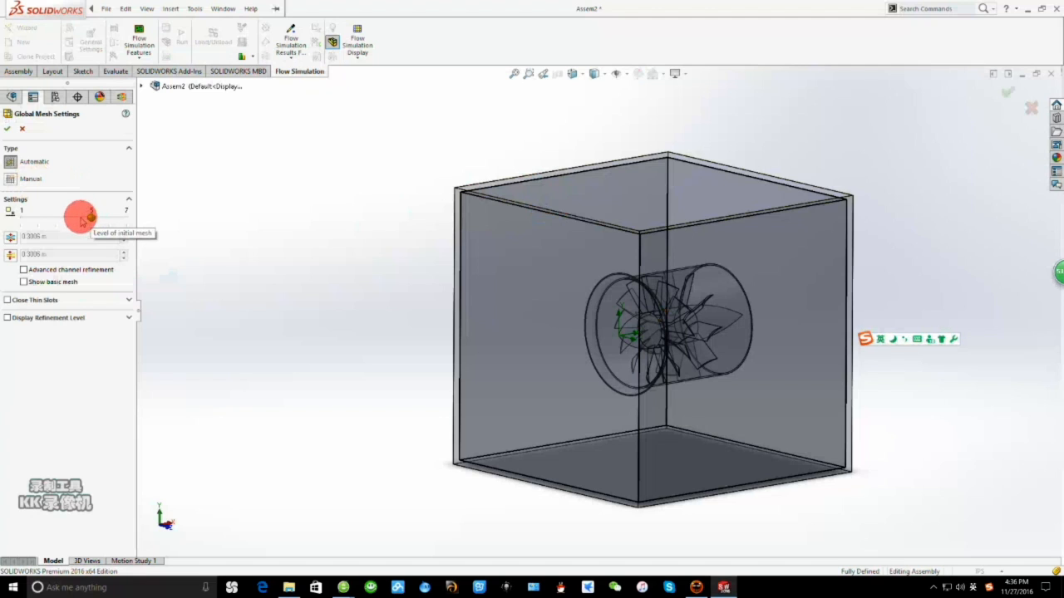
click(7, 129)
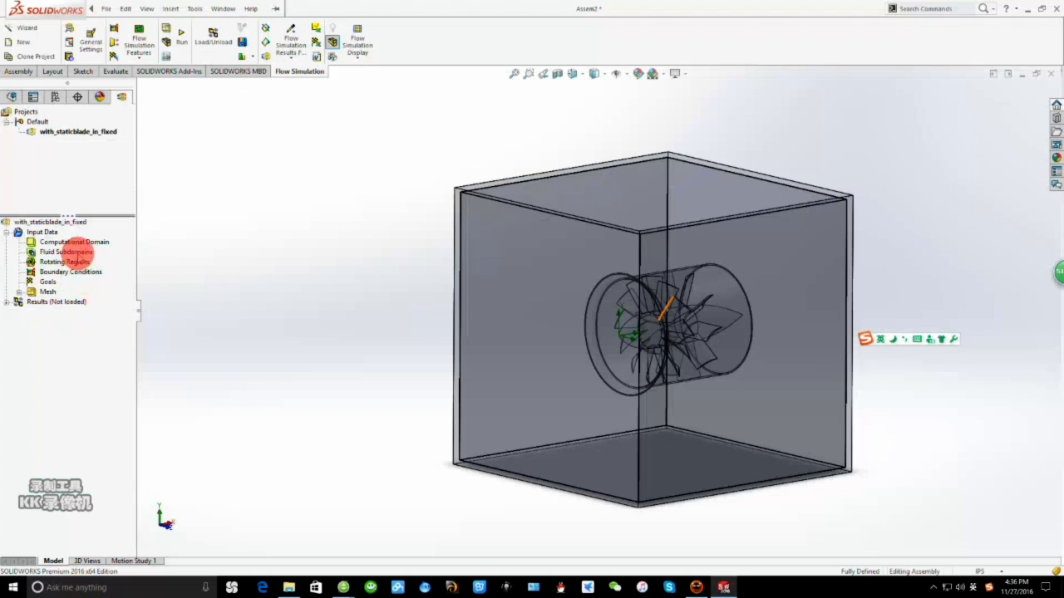
Insert a rotating region using the solid bodies Boss-Extrude5 and Revolve1 of Part1.
right_click(51, 262)
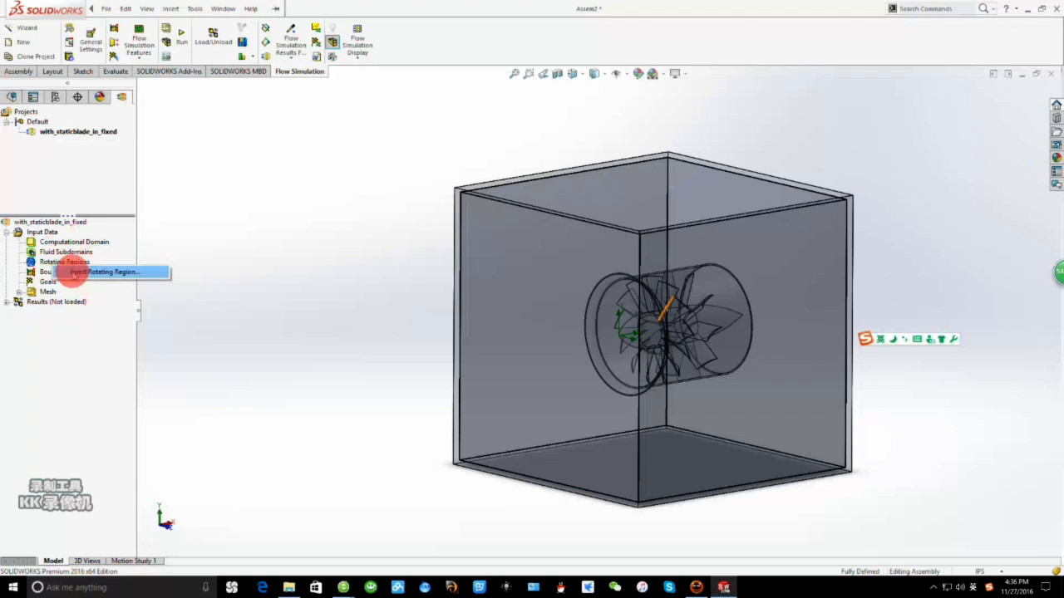
click(93, 273)
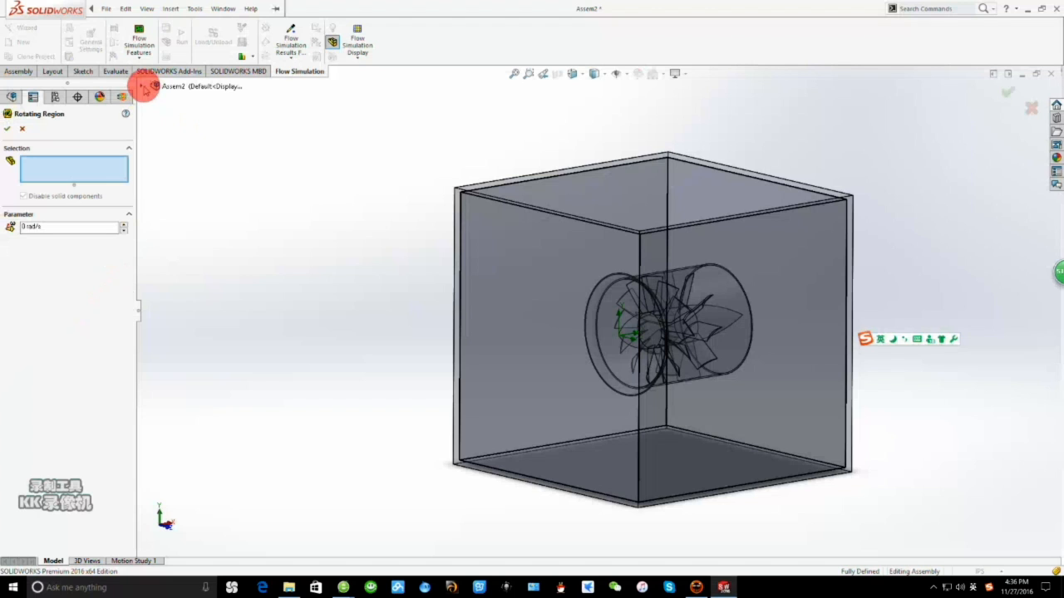
click(147, 87)
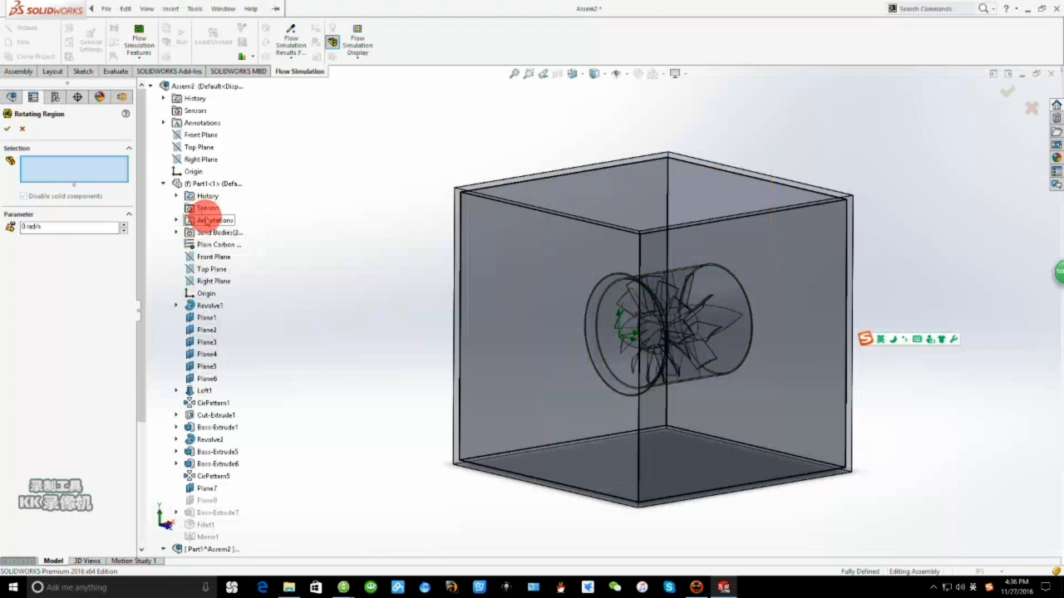
click(200, 238)
click(176, 232)
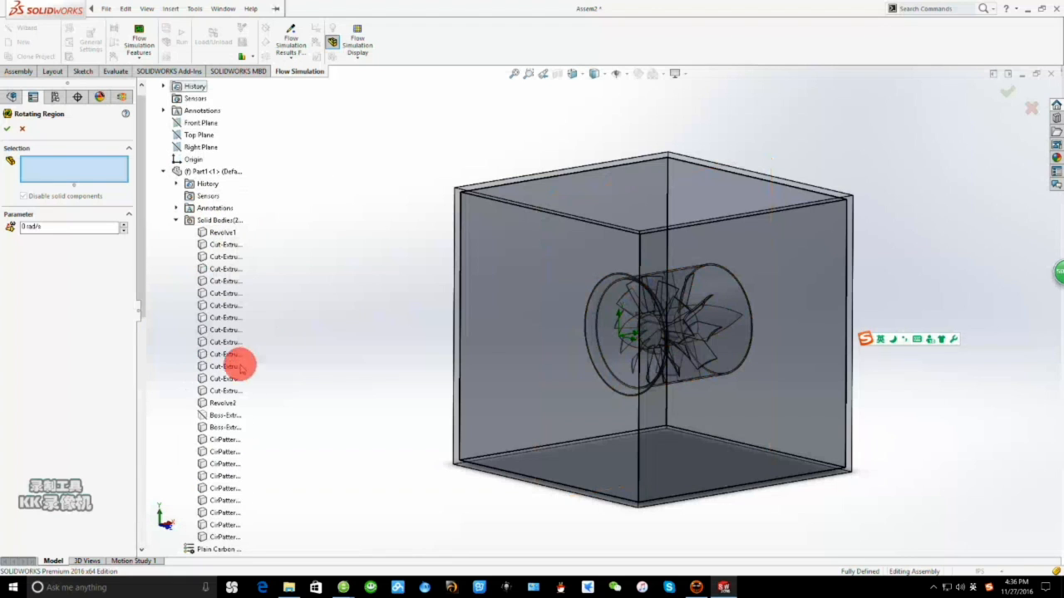
scroll(240, 429, down, 4)
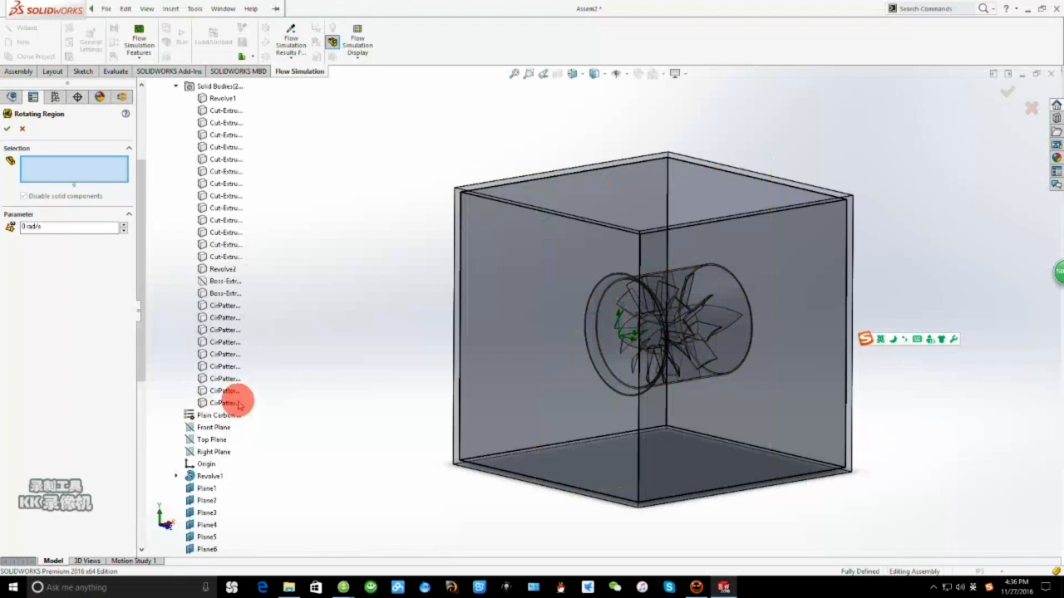
click(223, 270)
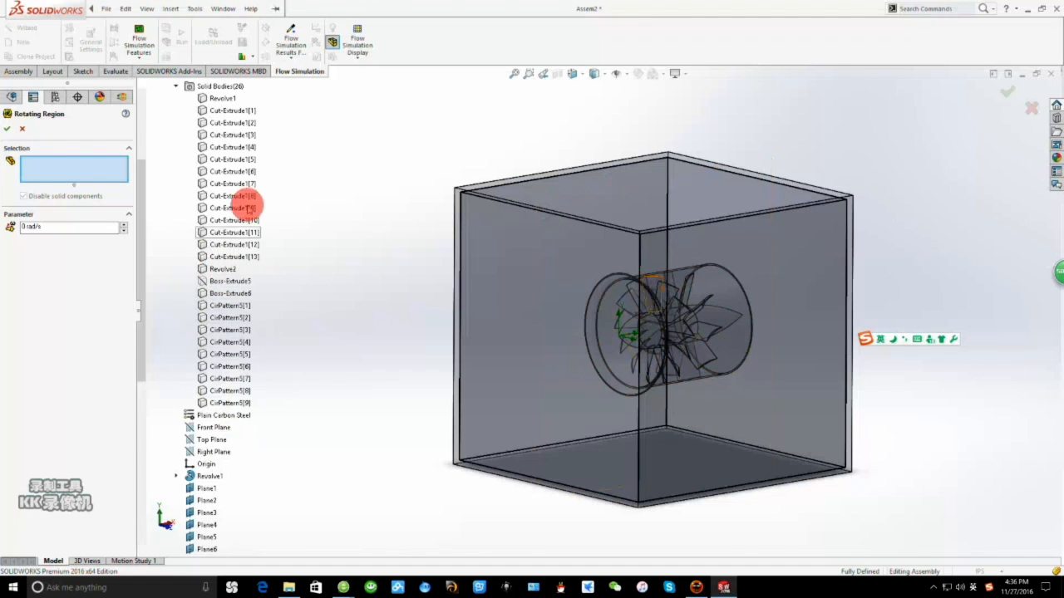
click(223, 281)
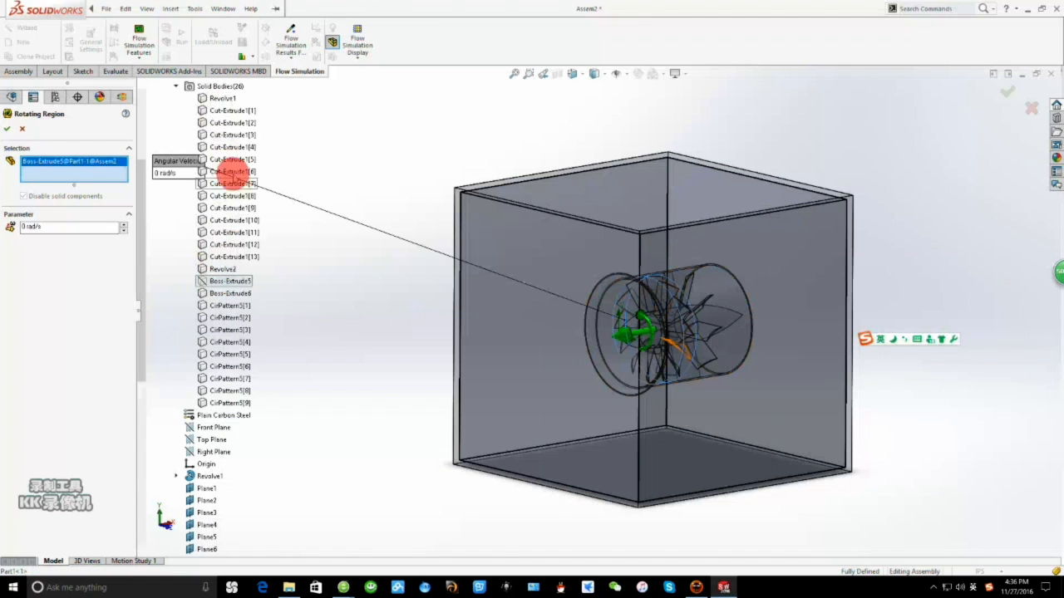
scroll(228, 168, up, 2)
click(225, 172)
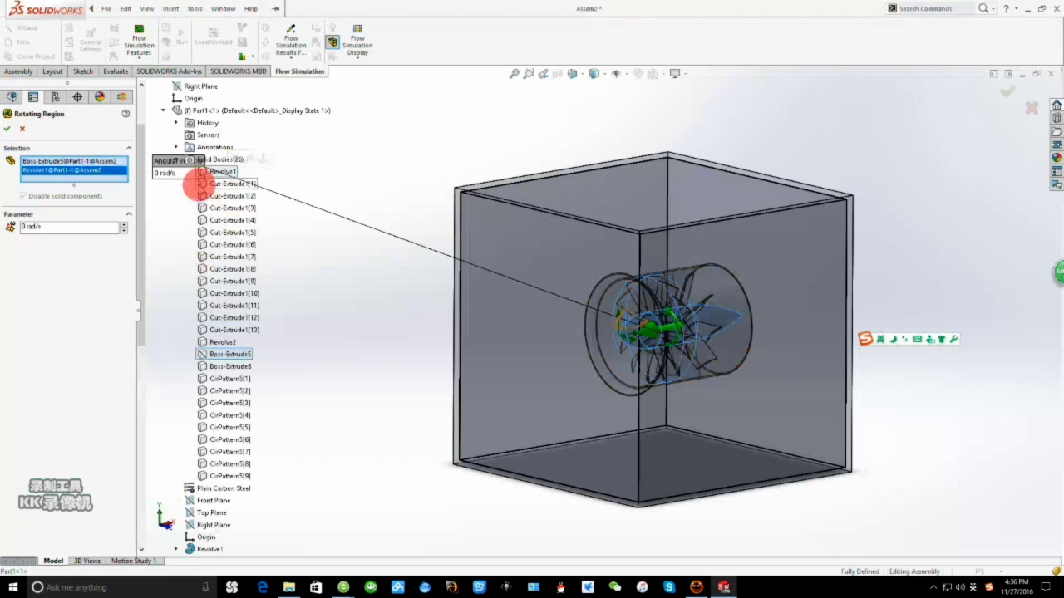
Set the rotating region's angular velocity to 7000 rad/s and accept the region.
click(27, 225)
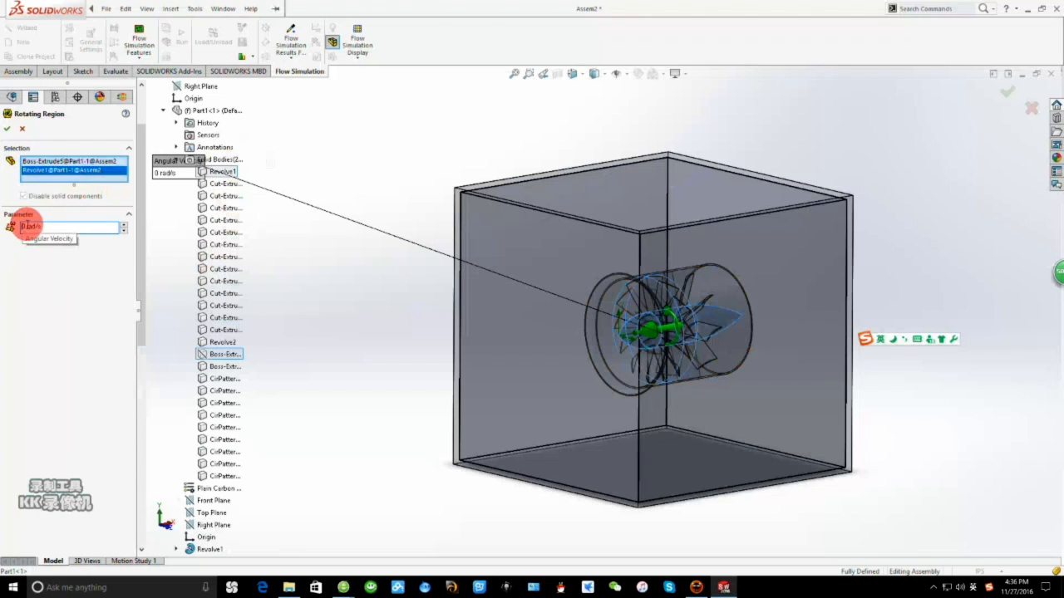
click(102, 226)
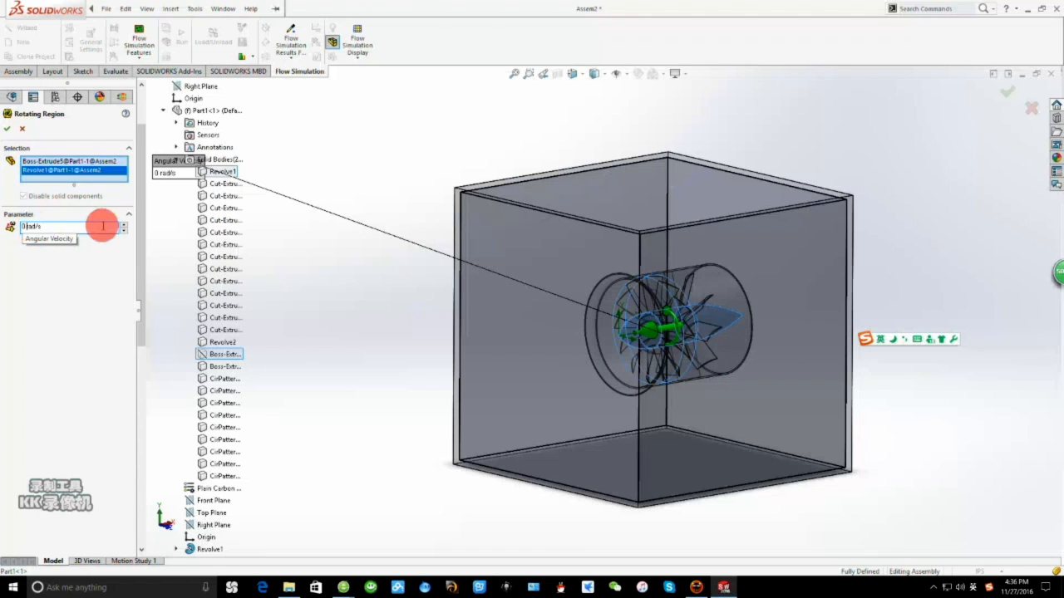
key(BackSpace)
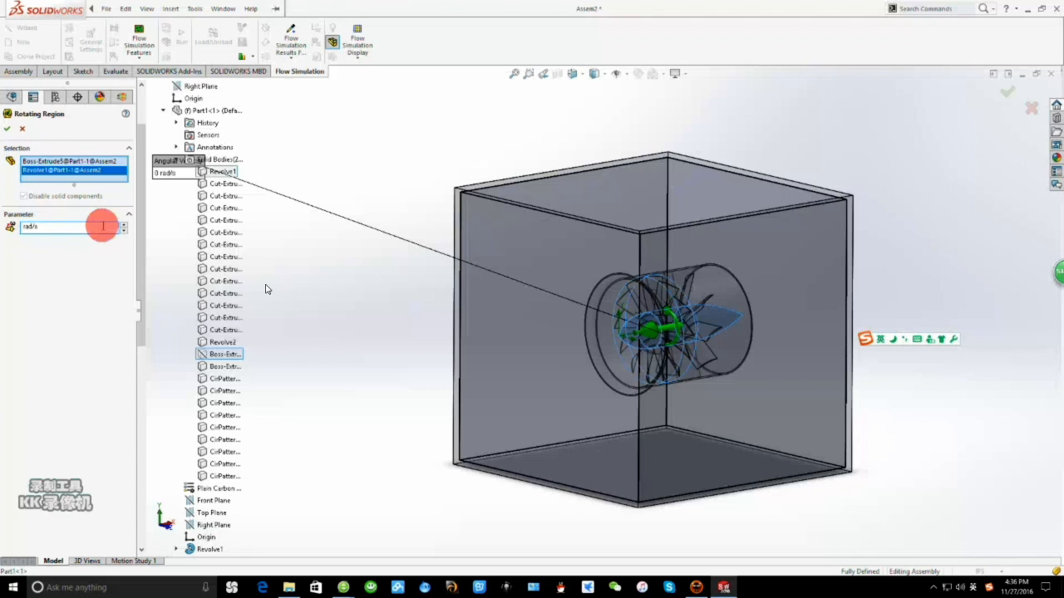
text(7000)
click(6, 129)
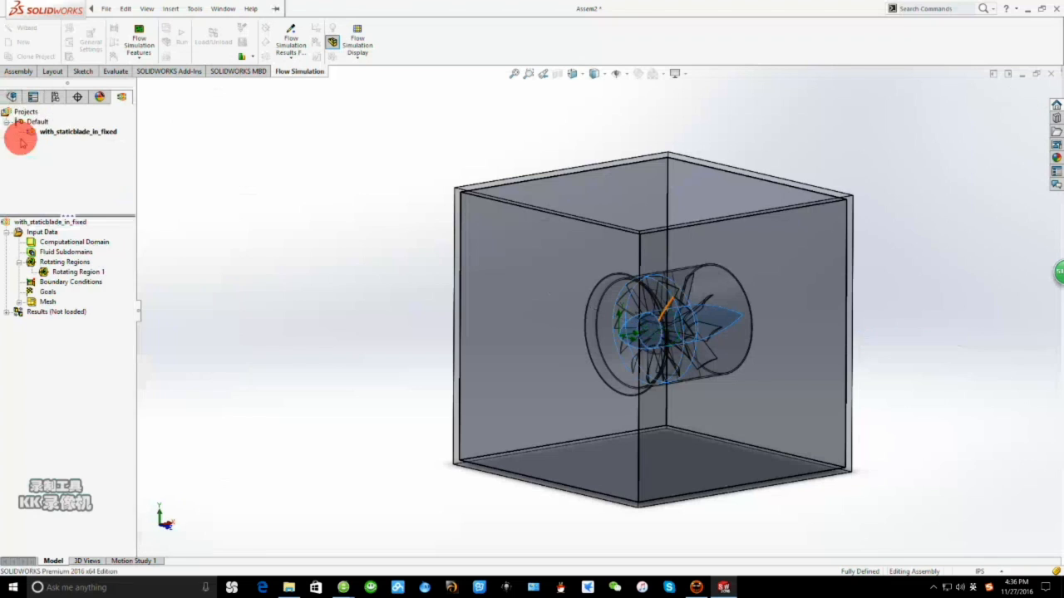
click(914, 358)
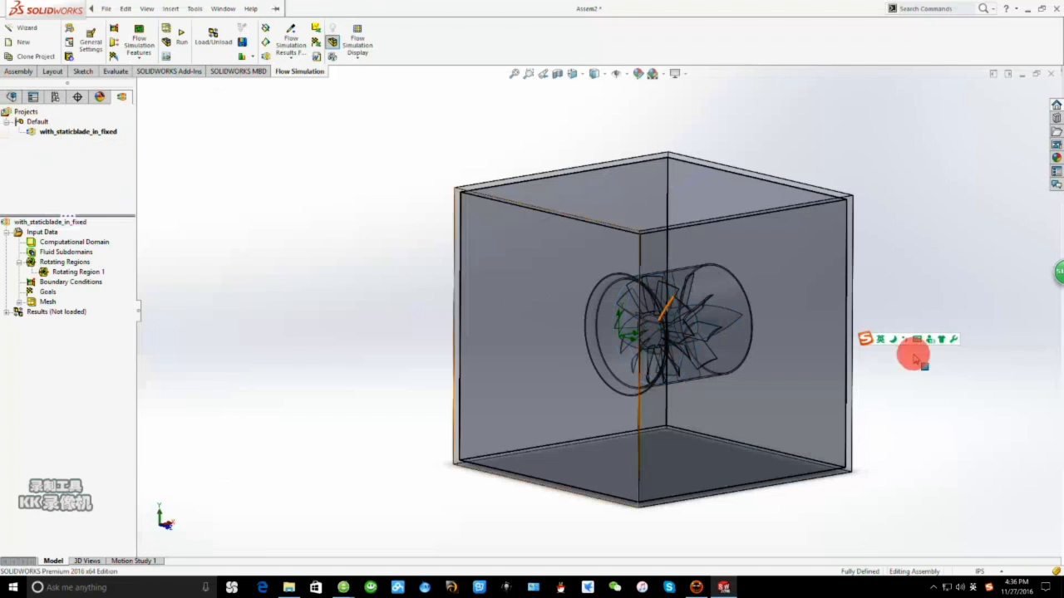
Insert a boundary condition of the pressure opening type Environment Pressure.
right_click(73, 284)
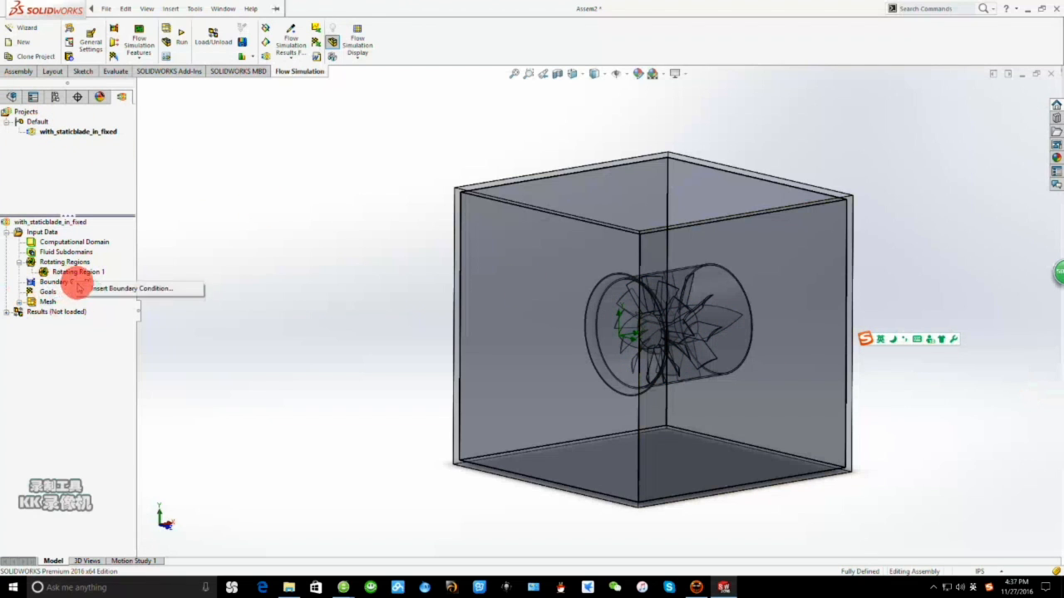
click(116, 287)
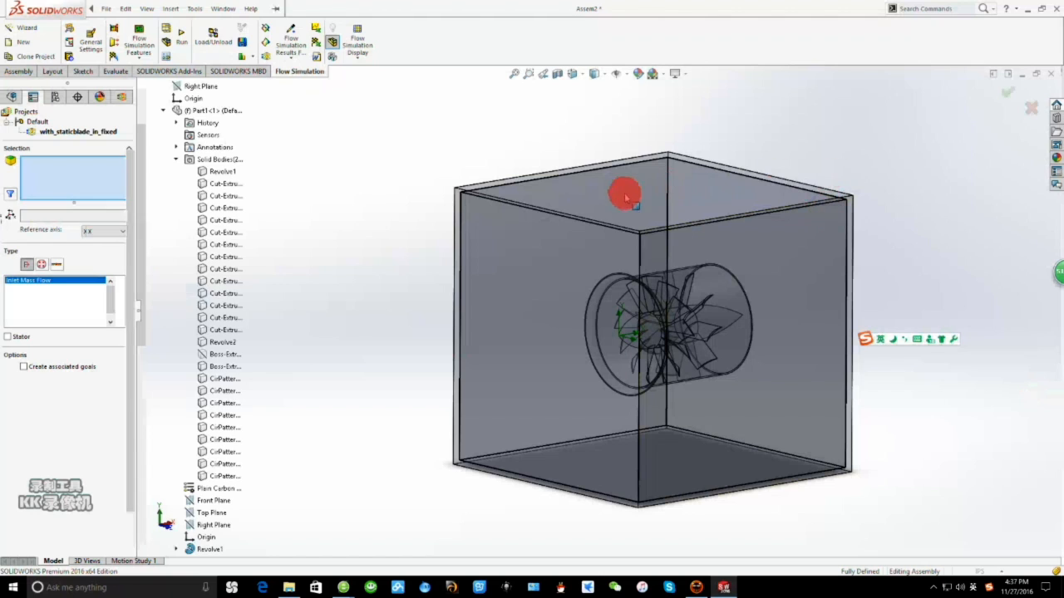
click(42, 264)
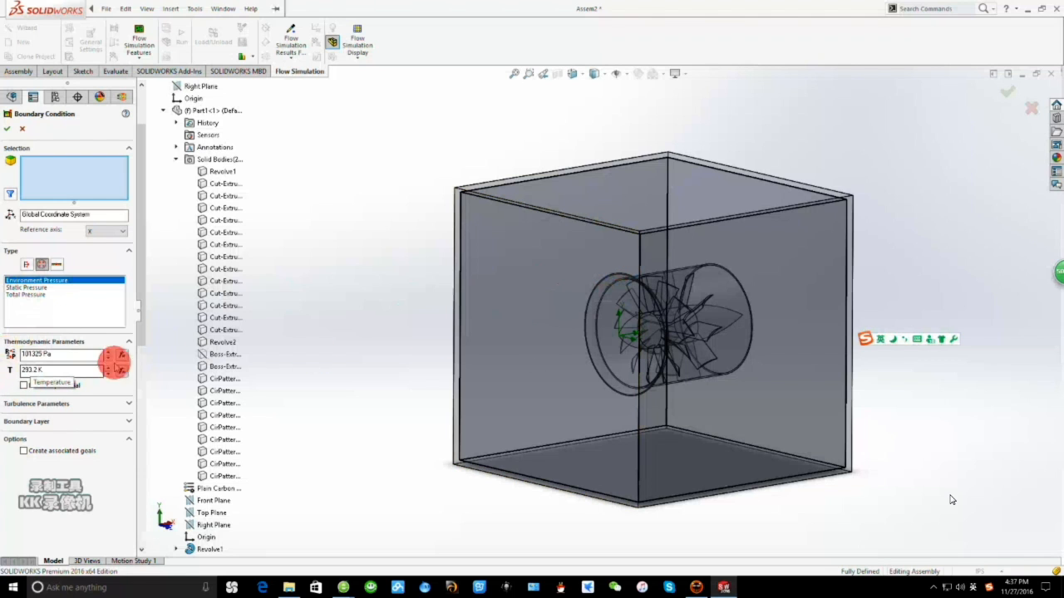
middle_drag(614, 299, 527, 309)
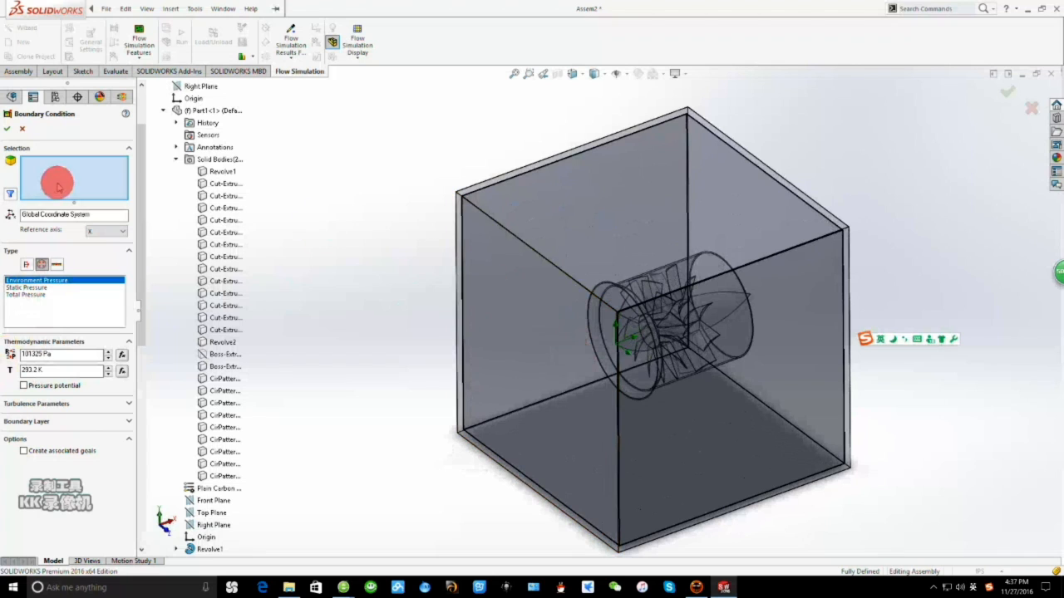
click(629, 208)
click(70, 163)
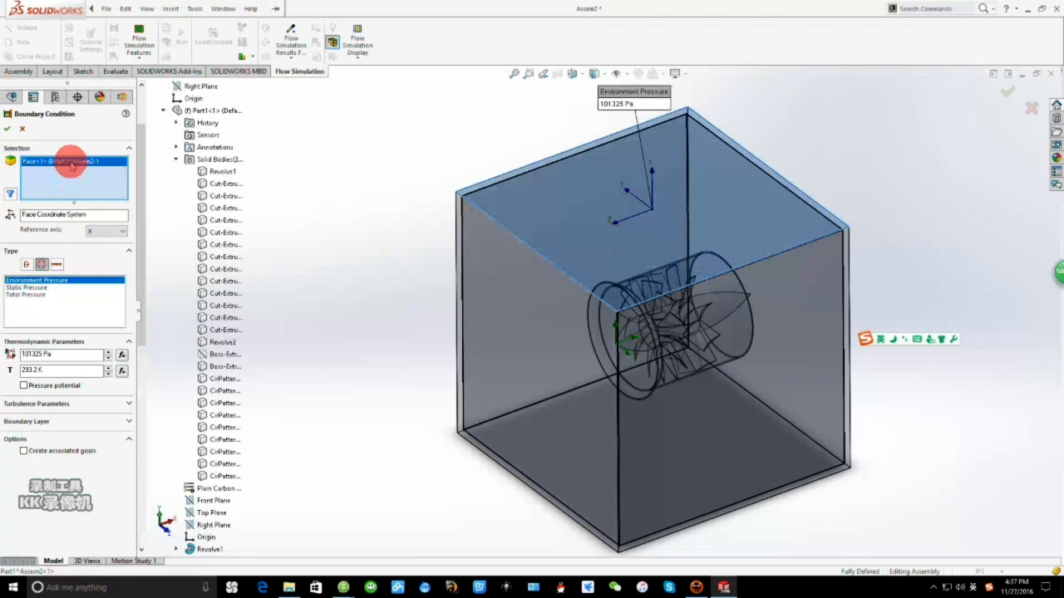
right_click(71, 163)
click(97, 185)
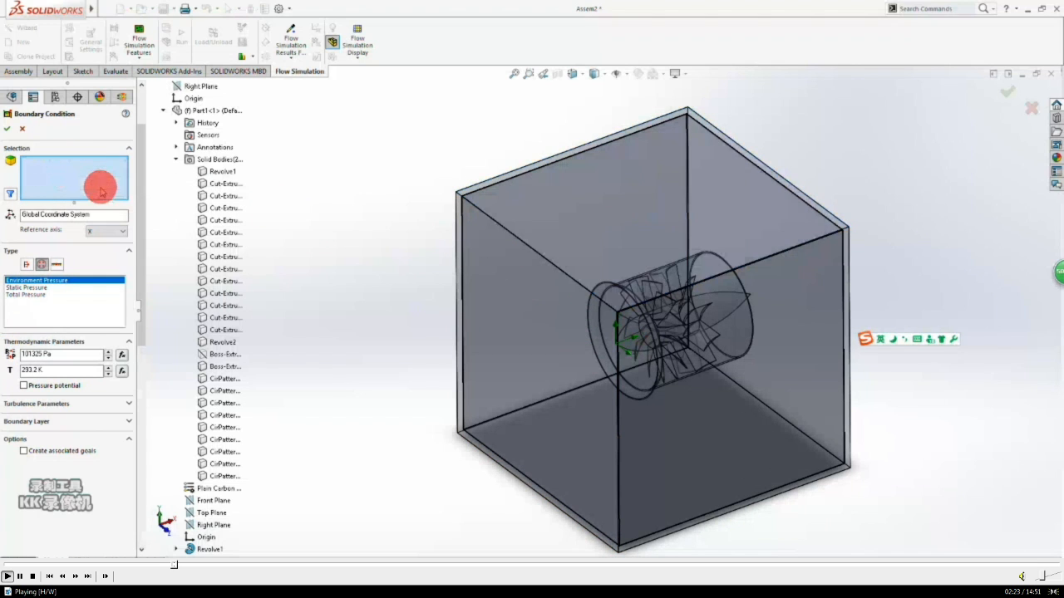
Add the box's inner top face and an adjacent inner side face to the environment pressure selection.
right_click(691, 204)
click(718, 245)
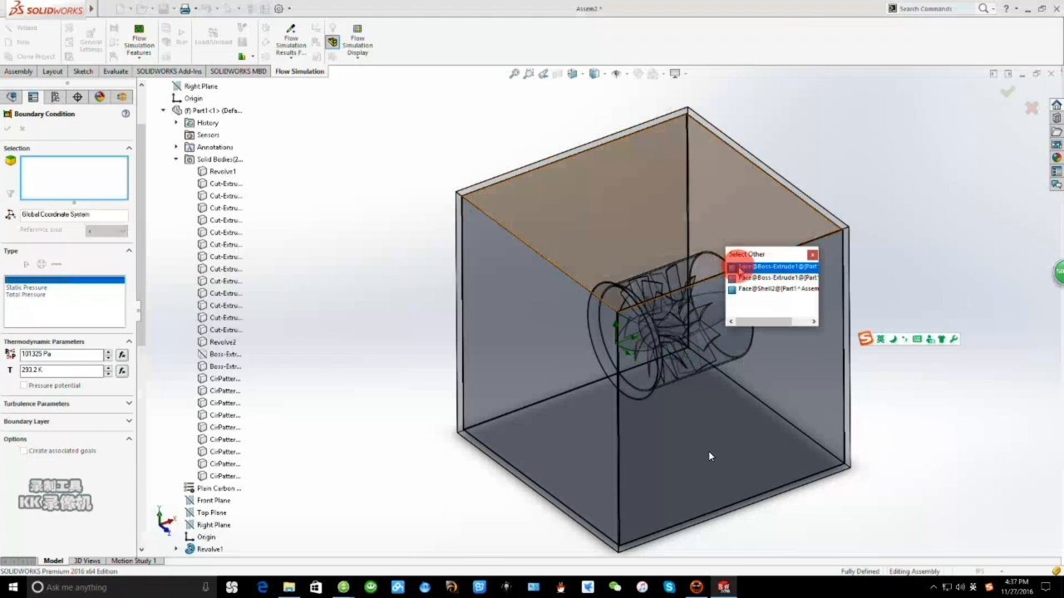
click(738, 267)
middle_drag(736, 273, 636, 239)
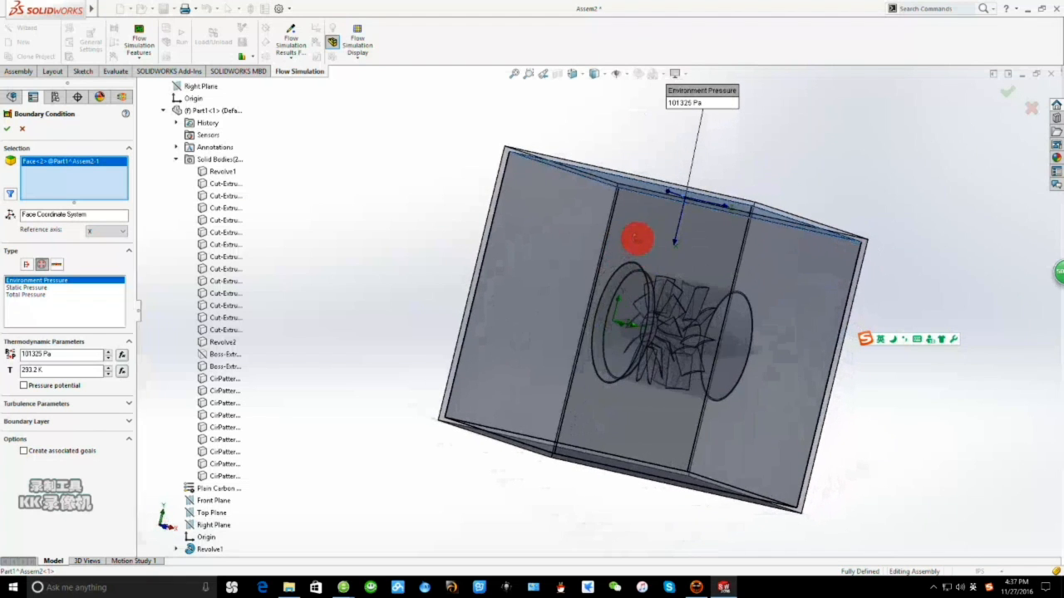
right_click(610, 244)
click(636, 285)
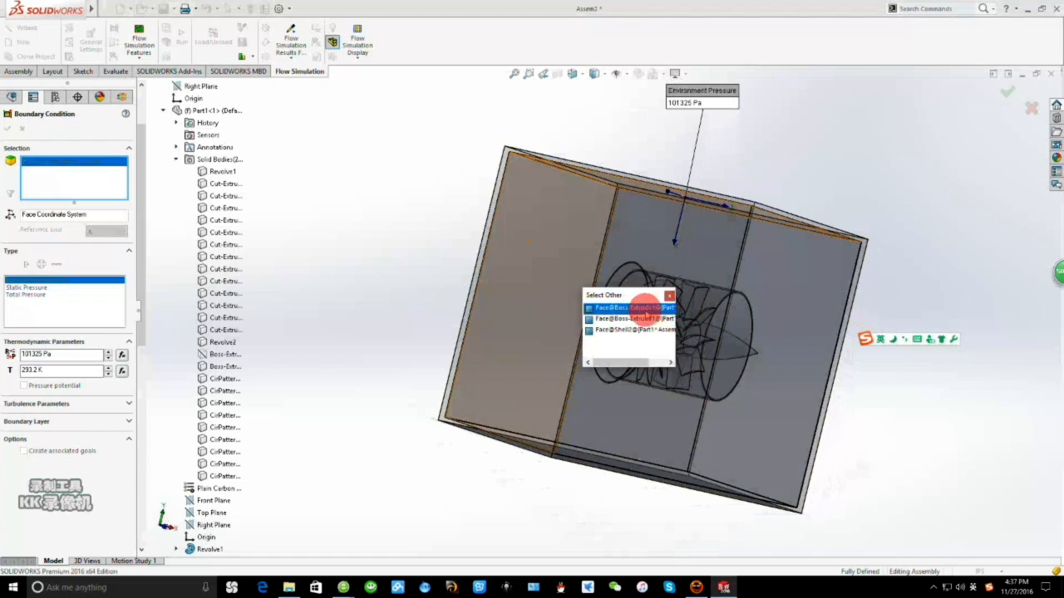
click(644, 307)
Add two more inner side faces of the box to the environment pressure selection.
middle_drag(767, 297, 783, 397)
right_click(796, 332)
click(825, 373)
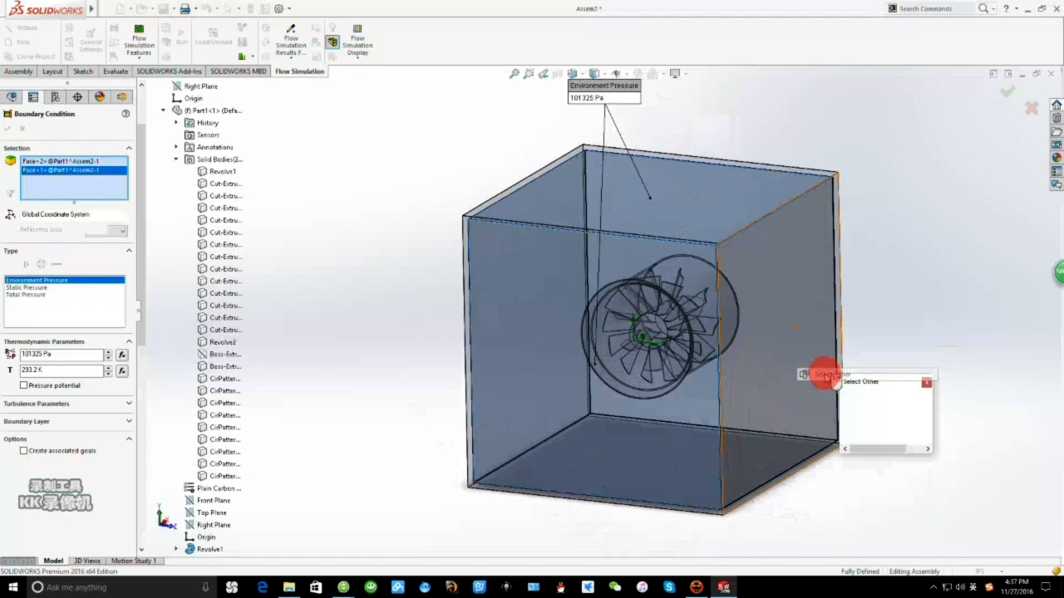
click(857, 390)
middle_drag(705, 273, 748, 313)
right_click(788, 281)
click(834, 330)
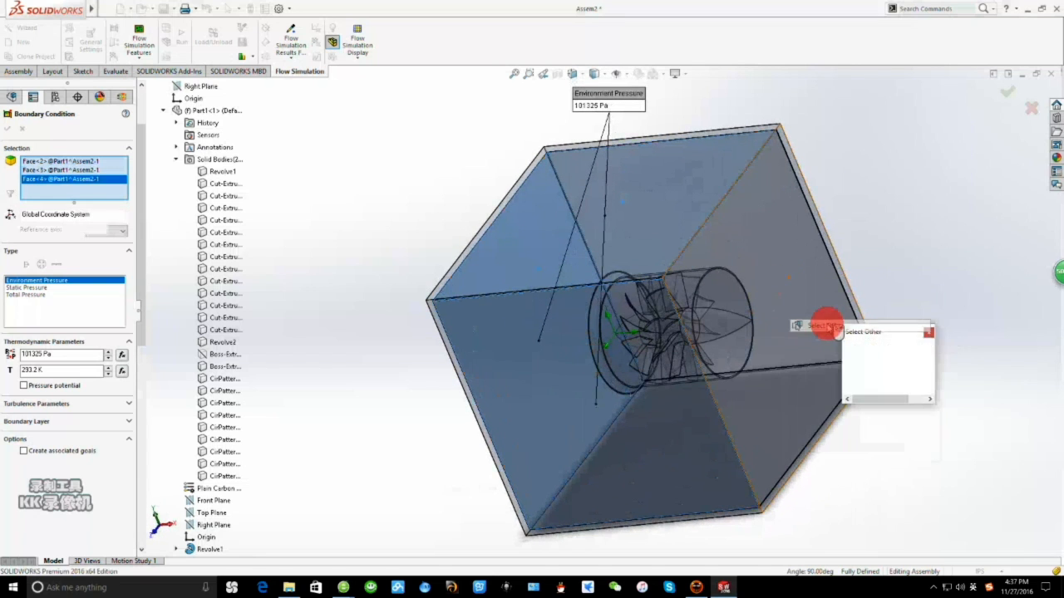
click(852, 341)
Add the last two inner faces of the box, including the floor, and accept the environment pressure condition.
mouse_move(743, 288)
middle_down()
mouse_move(631, 404)
mouse_move(668, 432)
mouse_move(850, 388)
middle_up()
right_click(745, 360)
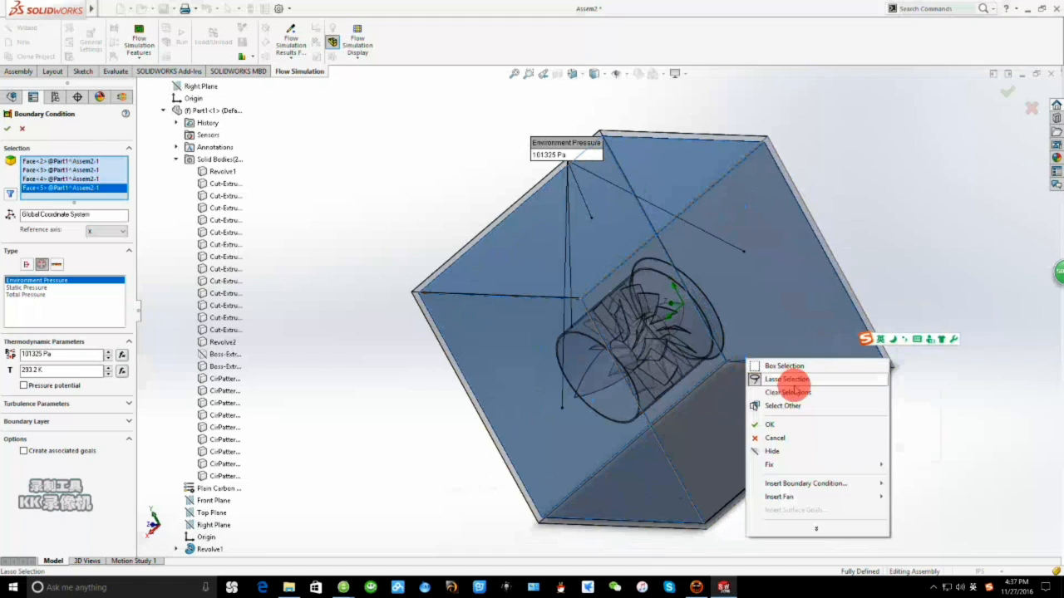
click(787, 408)
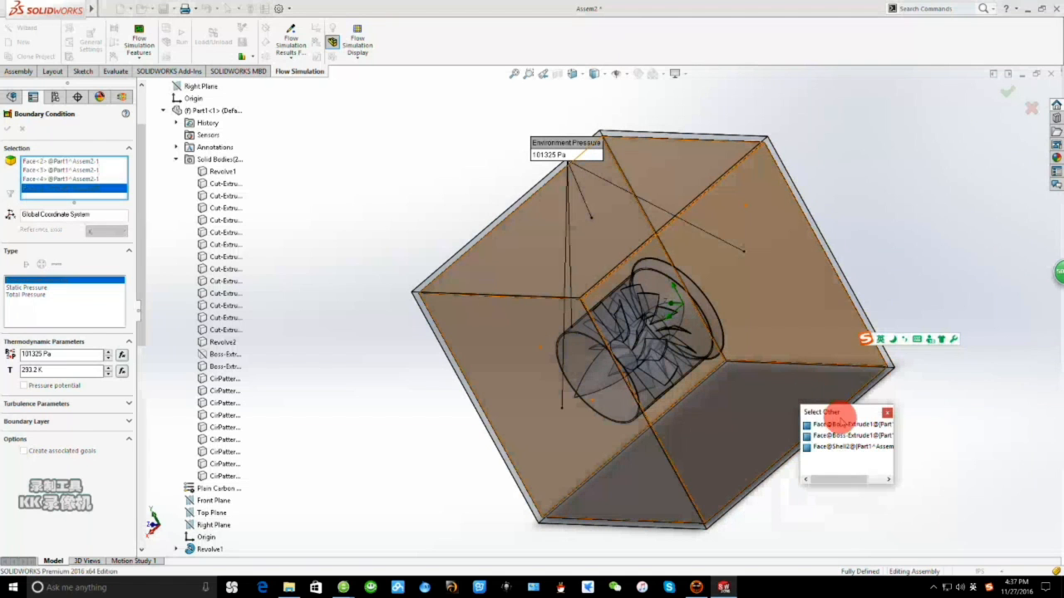
click(826, 427)
middle_drag(789, 416, 752, 332)
right_click(751, 331)
click(815, 381)
click(849, 401)
middle_drag(850, 401, 790, 365)
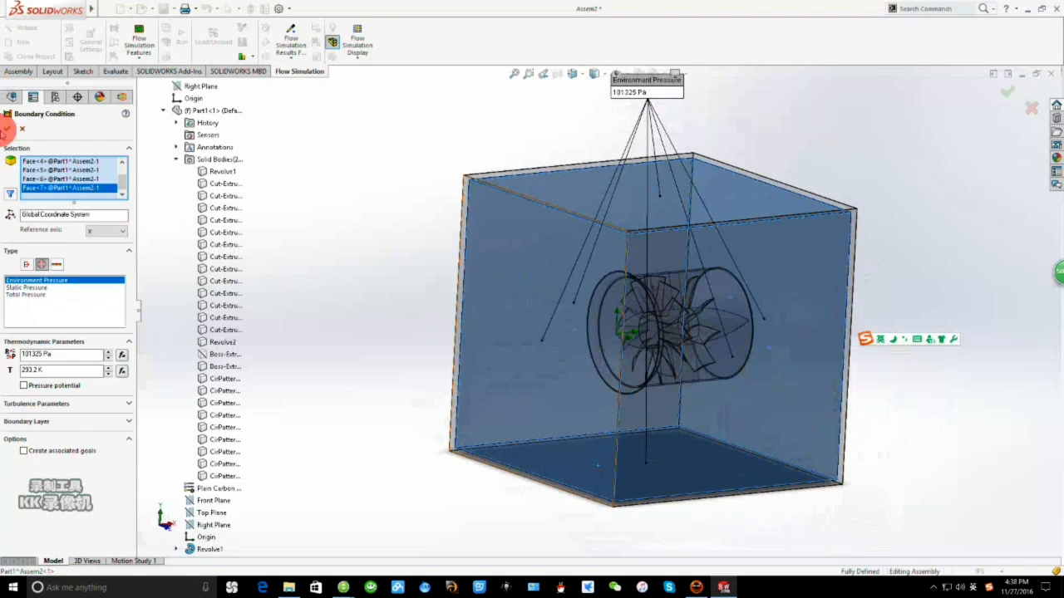
click(10, 129)
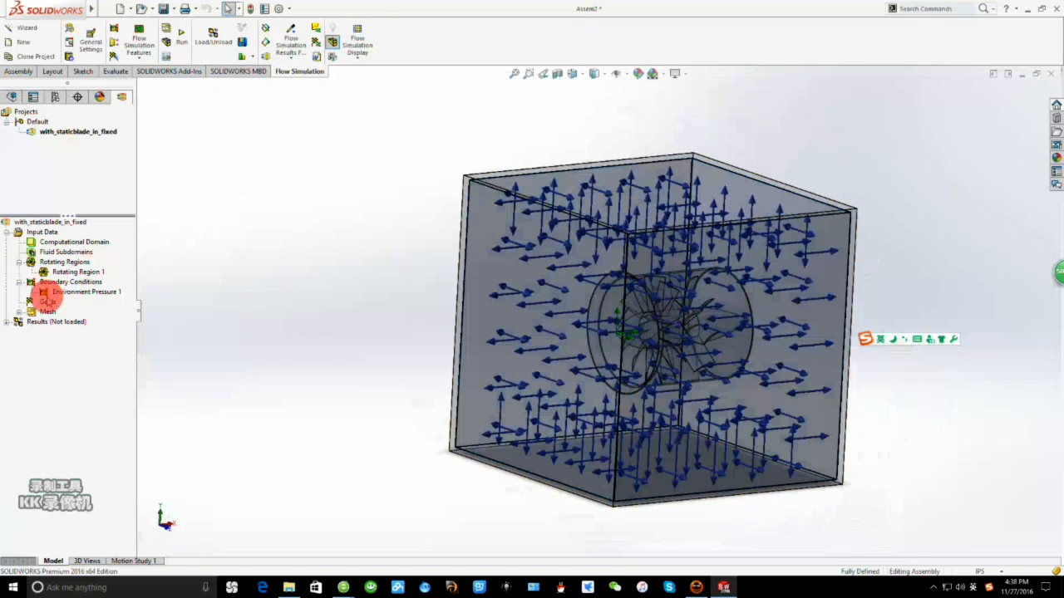
Run the active project as a new calculation on this computer with solving enabled.
click(19, 312)
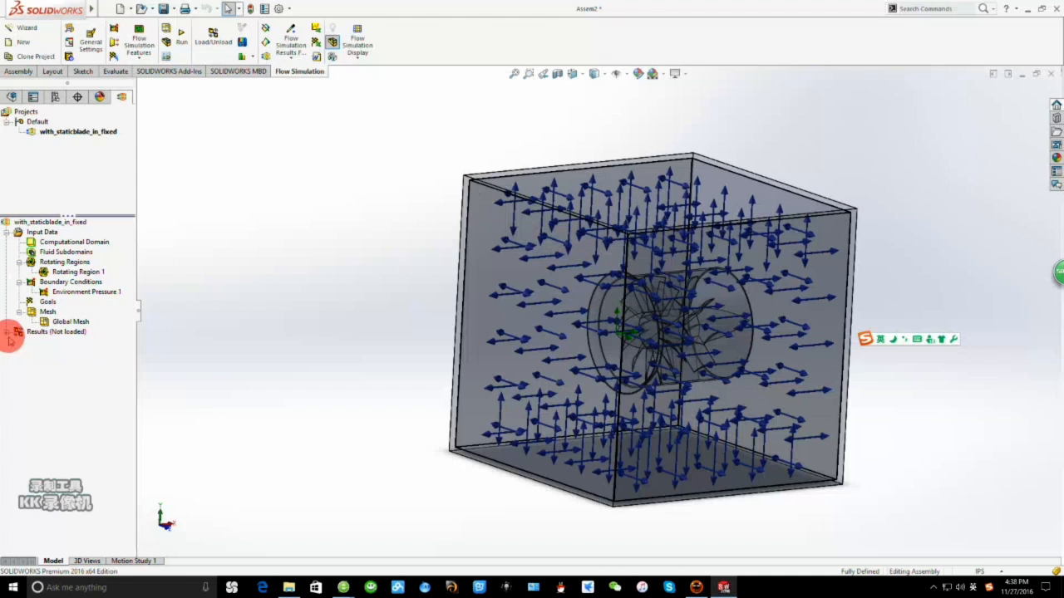
mouse_move(545, 587)
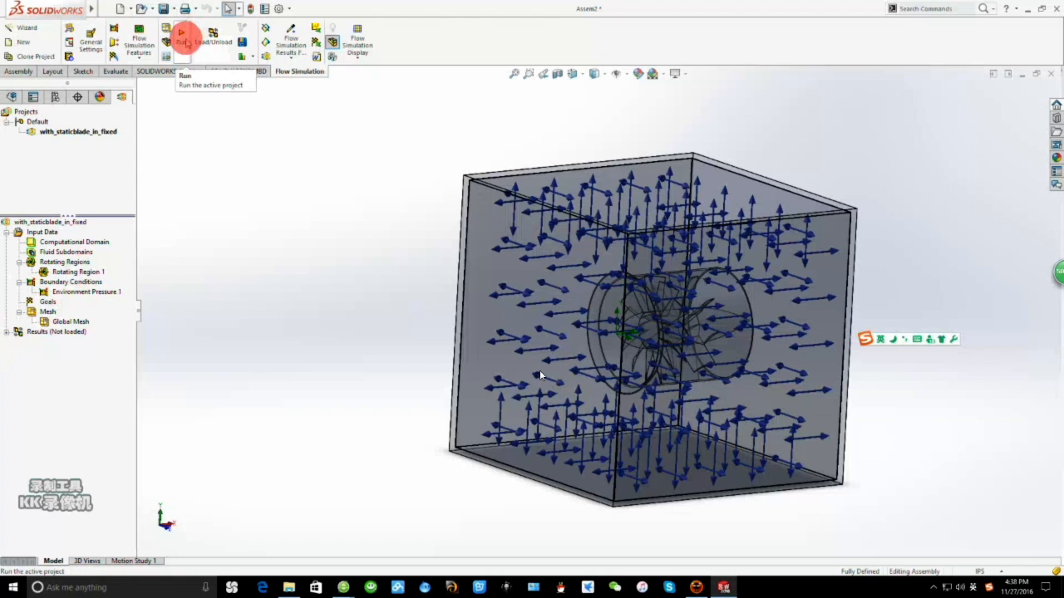
click(189, 33)
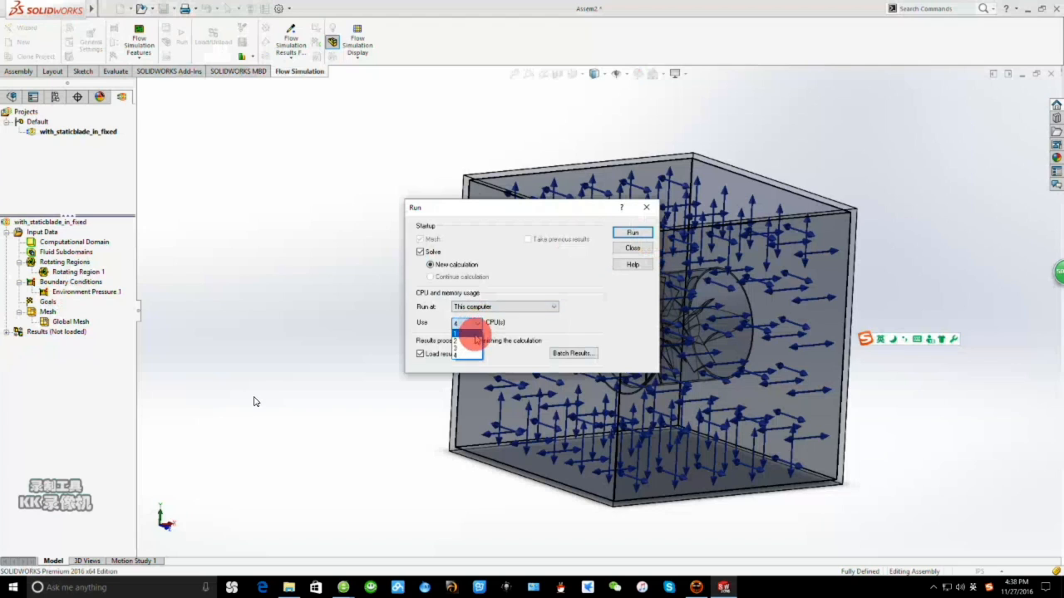
click(629, 234)
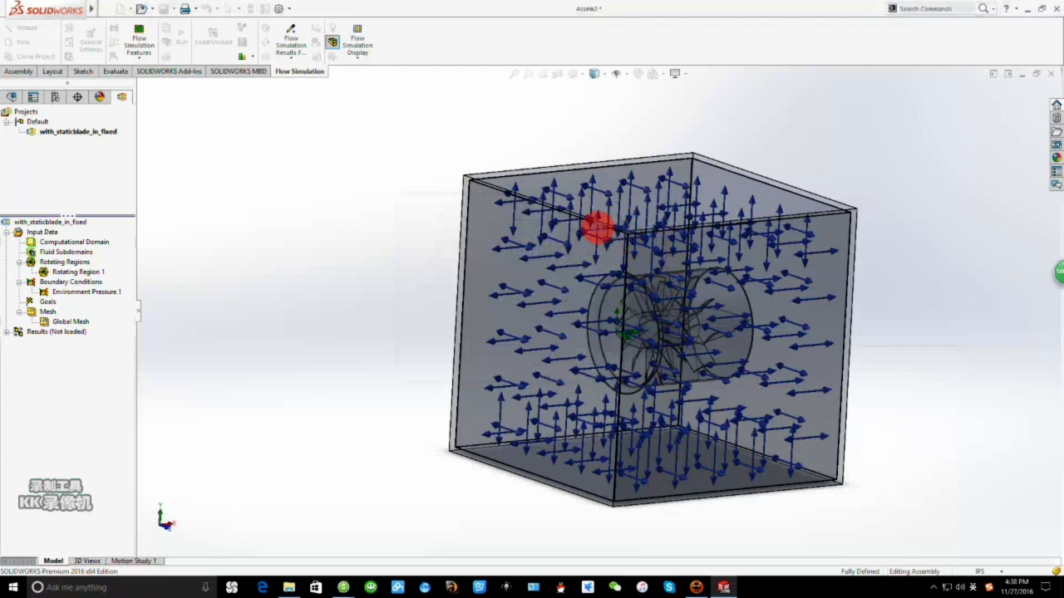
Insert flow trajectories from the box's inner face in front of the fan inlet, with 300 points shown as arrows coloured by pressure.
mouse_move(265, 568)
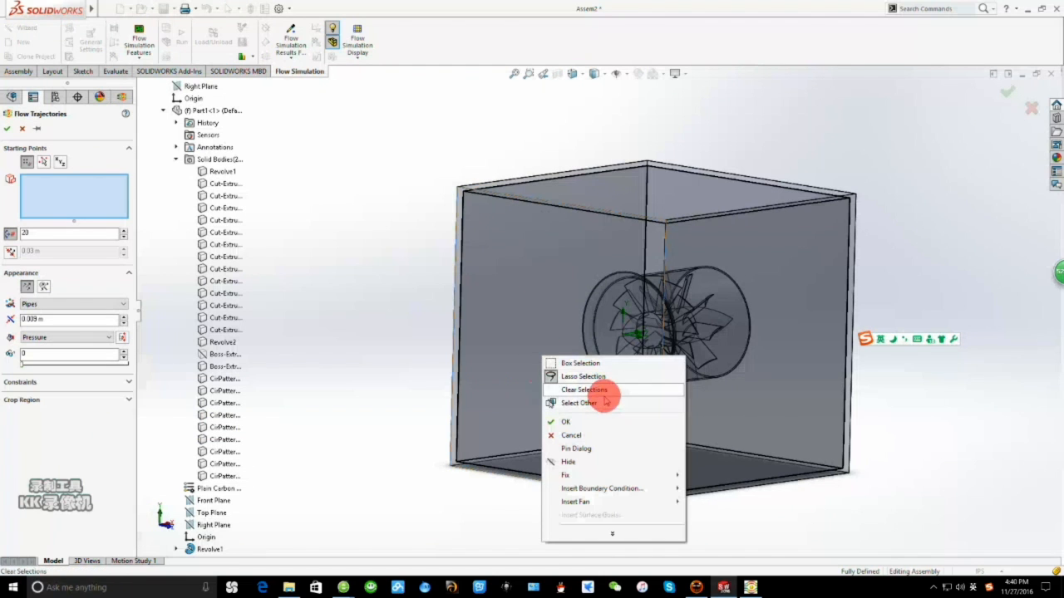
click(579, 403)
click(639, 423)
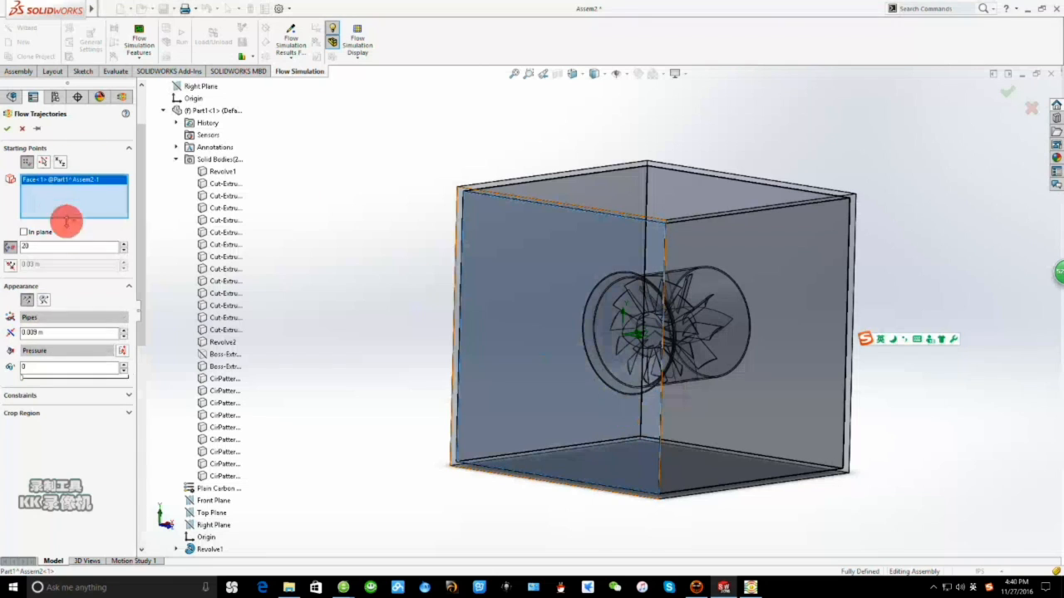
double_click(44, 244)
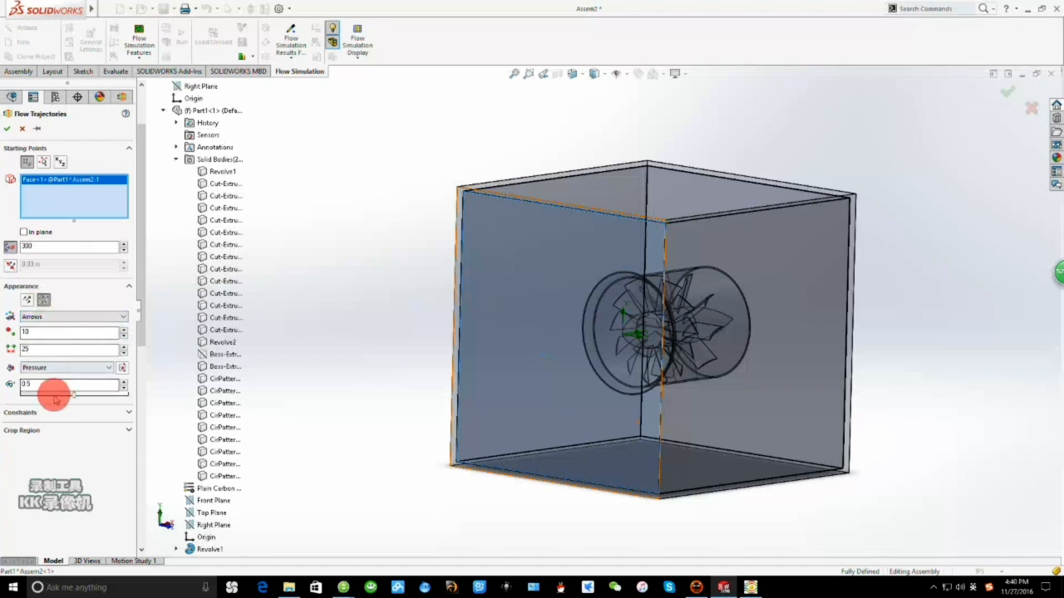
click(8, 130)
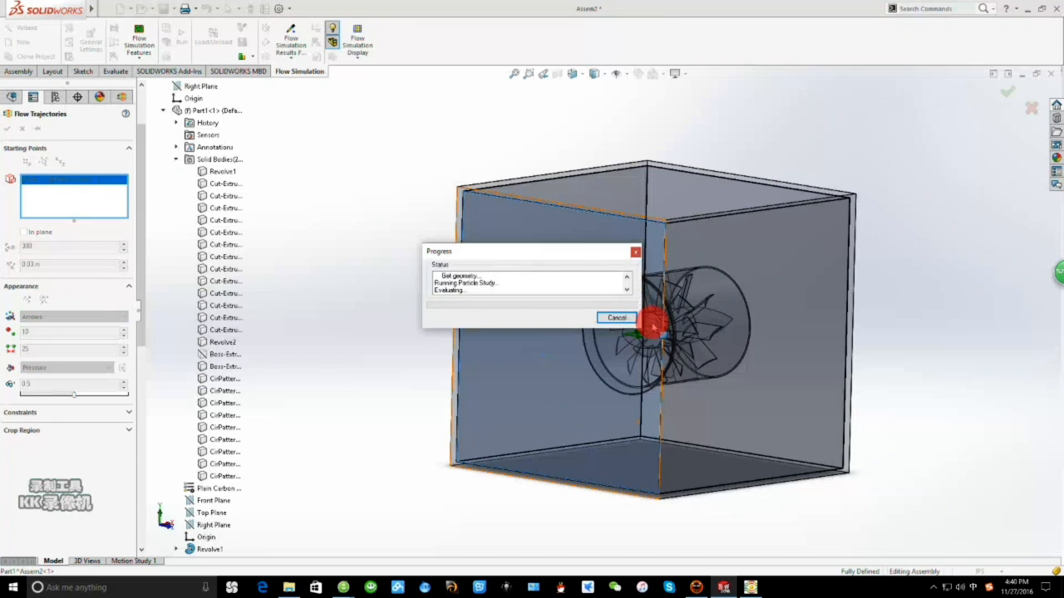
middle_drag(317, 283, 399, 337)
Edit the existing flow trajectories so their arrows are coloured by Velocity.
right_click(75, 381)
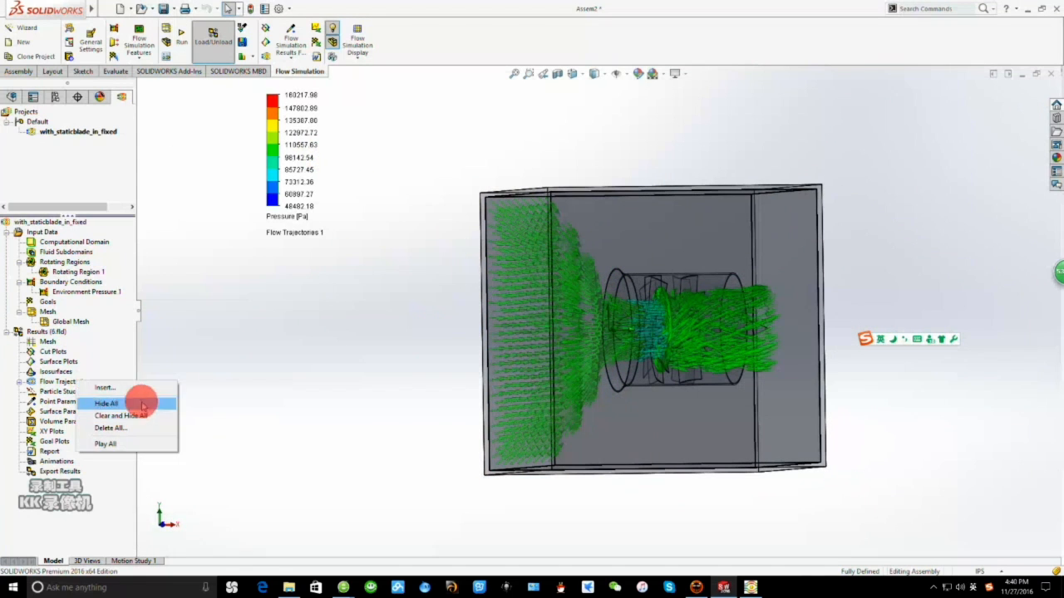
click(19, 382)
right_click(66, 392)
click(103, 399)
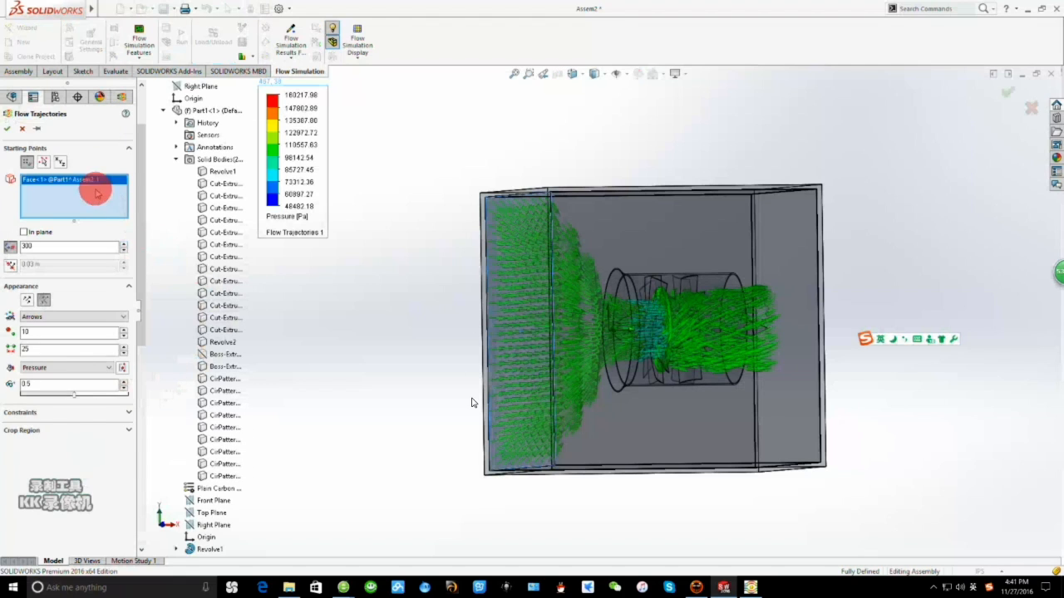
click(108, 368)
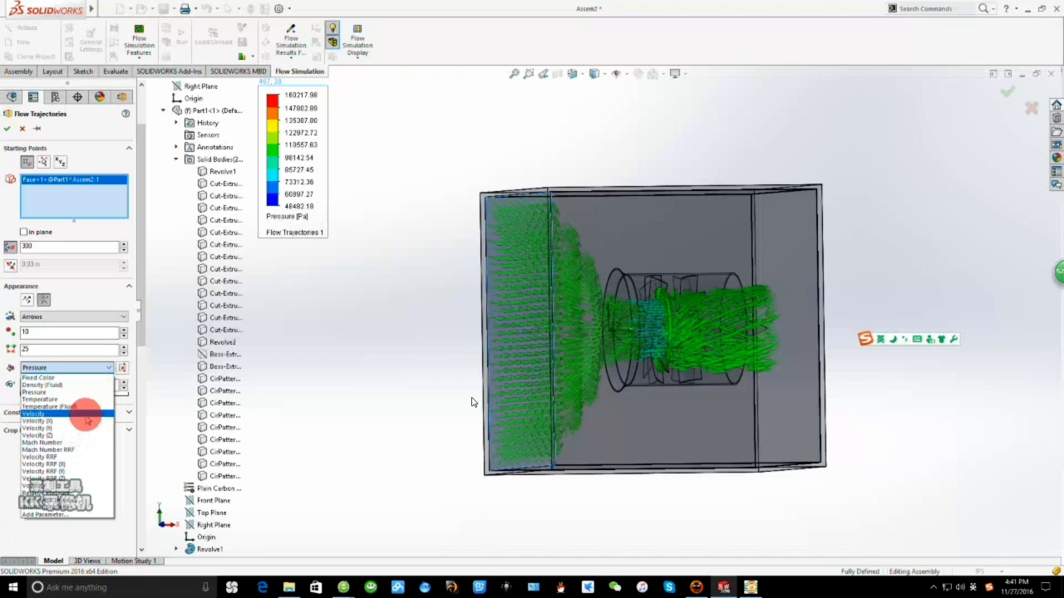
click(90, 413)
click(8, 128)
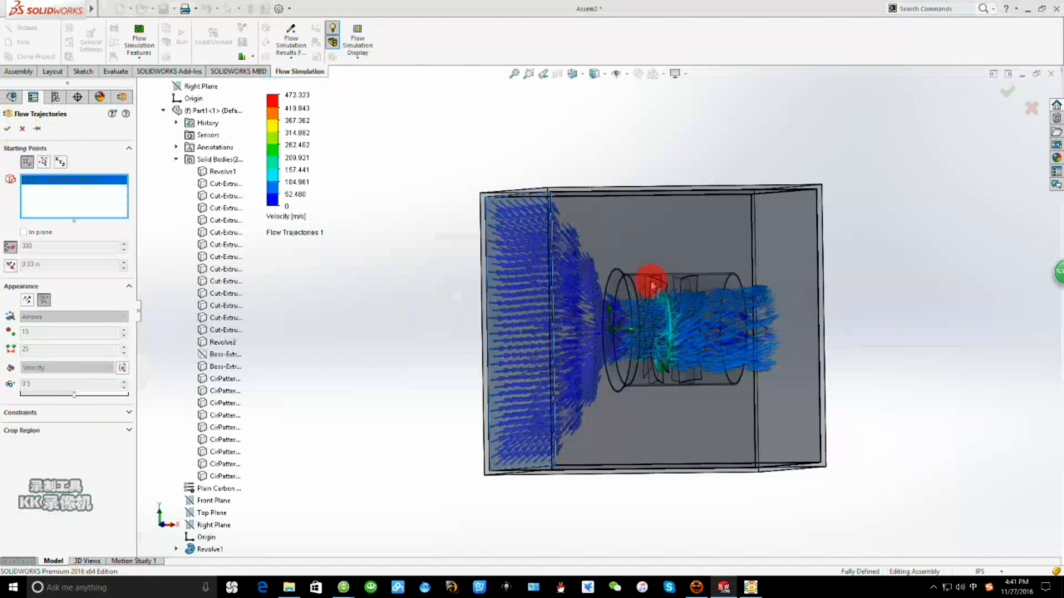
Set the maximum of the velocity colour legend to 150 m/s.
middle_drag(646, 280, 615, 302)
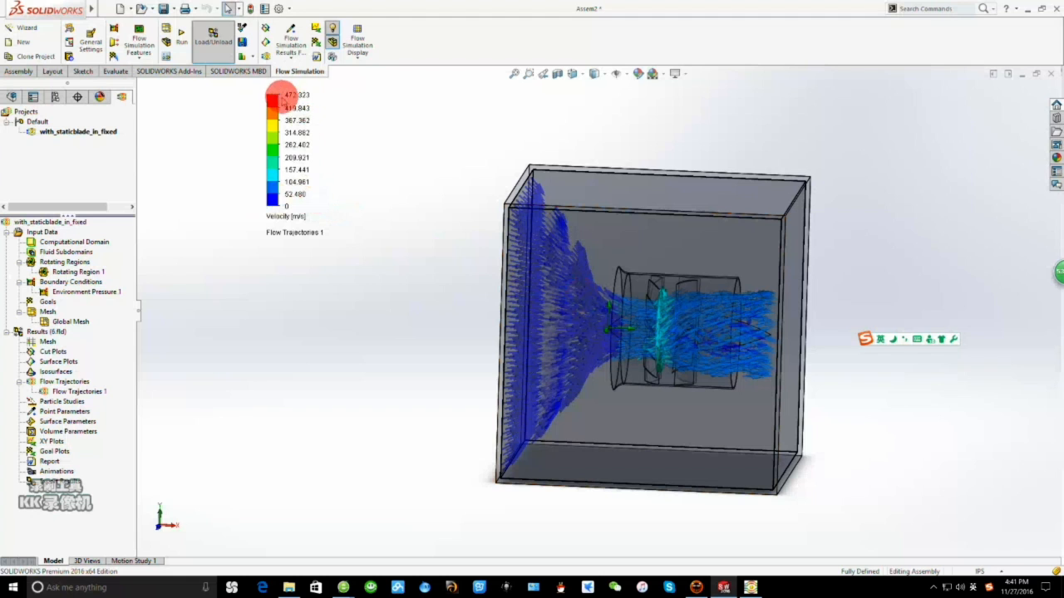
click(291, 95)
text(15)
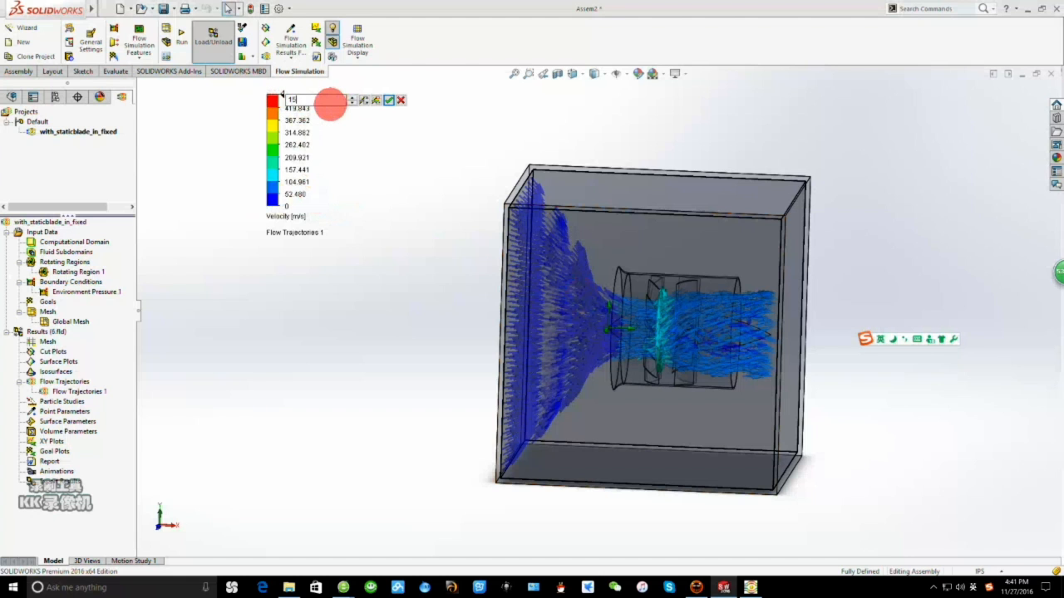
text(0)
key(Return)
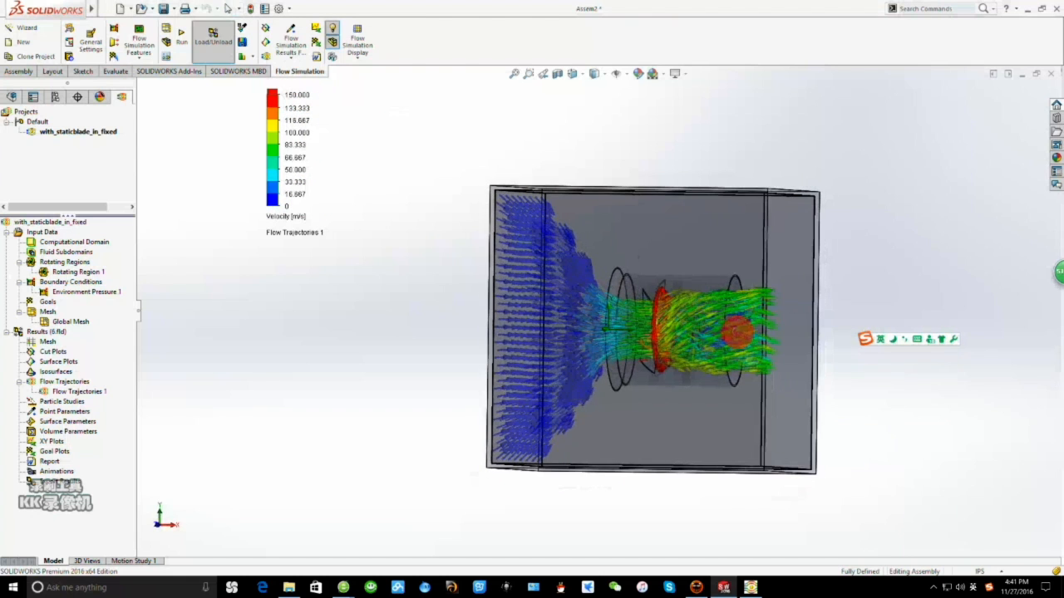
Insert a contour cut plot on the Front Plane showing Velocity (X) with 50 contour levels.
middle_drag(703, 346, 730, 385)
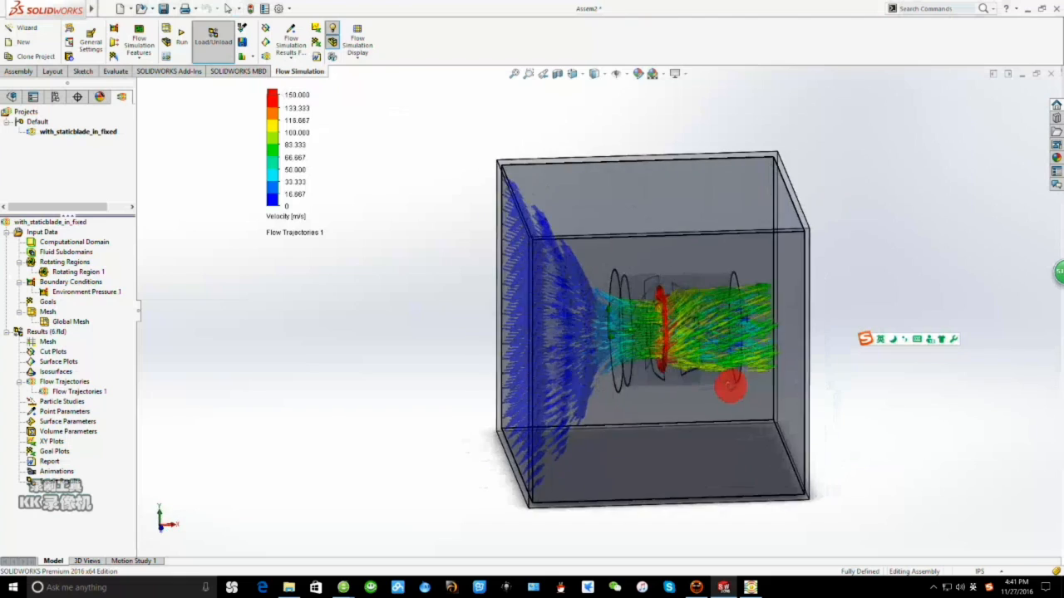
scroll(698, 304, down, 6)
scroll(703, 303, up, 4)
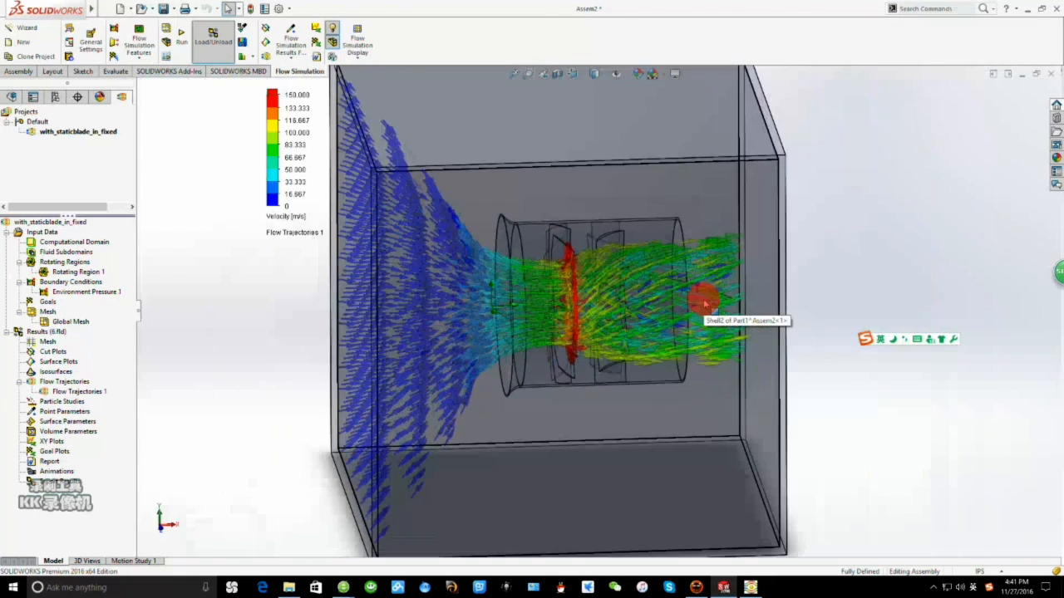
right_click(74, 349)
click(79, 358)
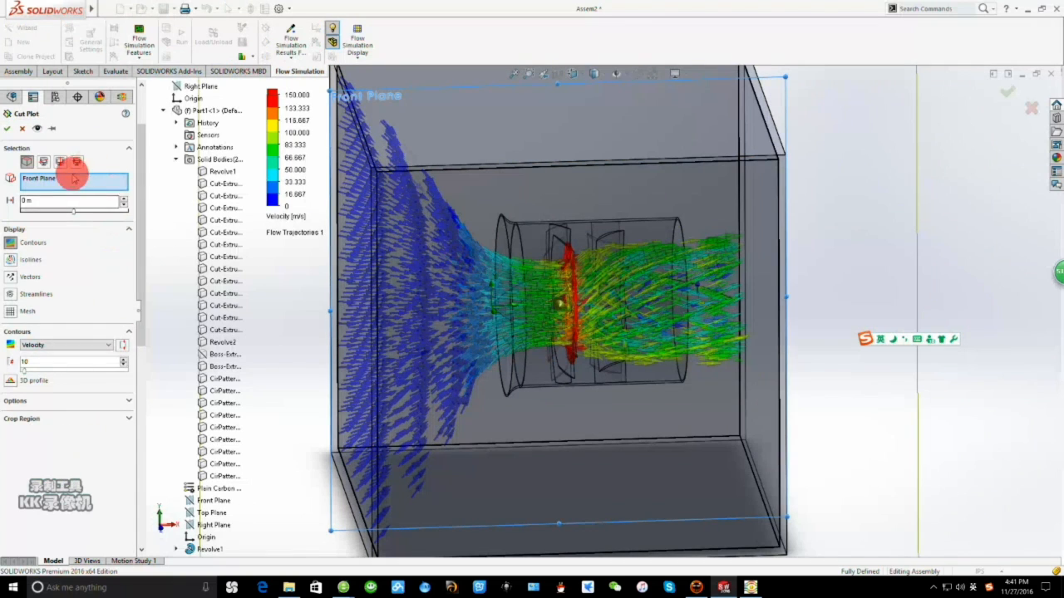
drag(29, 361, 9, 362)
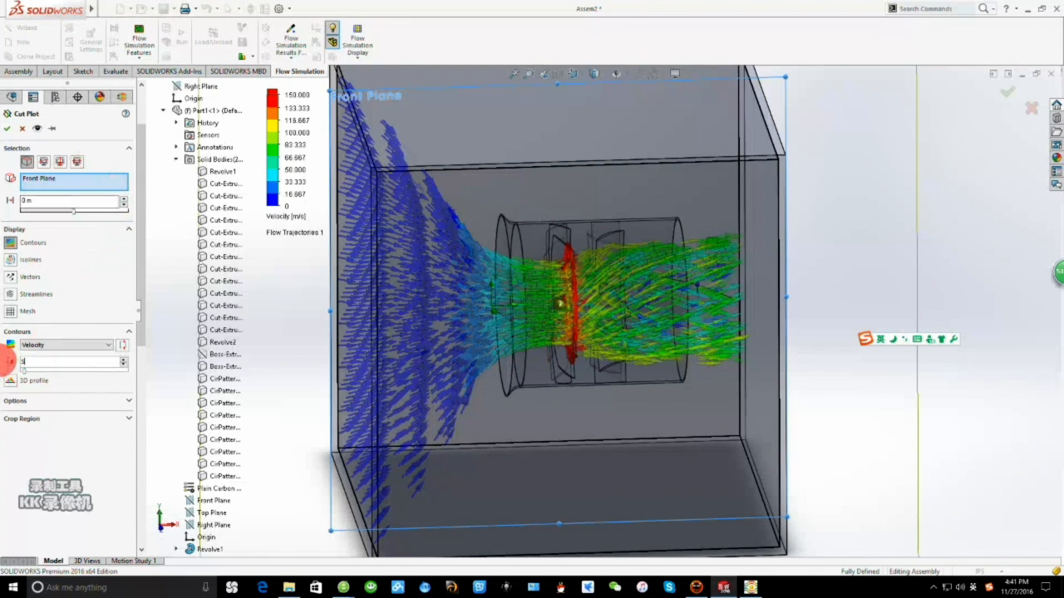
click(100, 345)
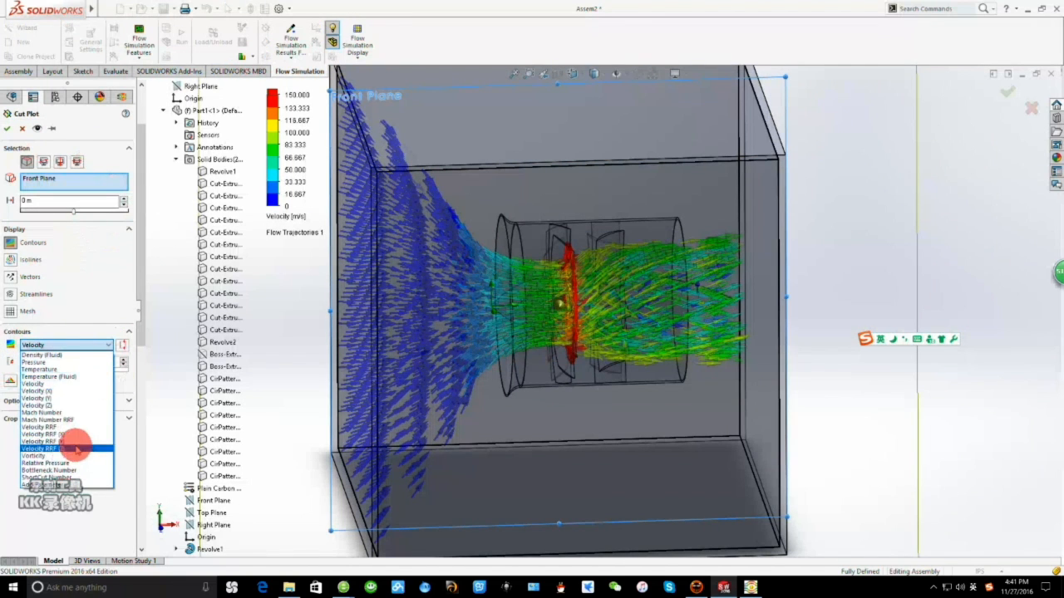
click(83, 391)
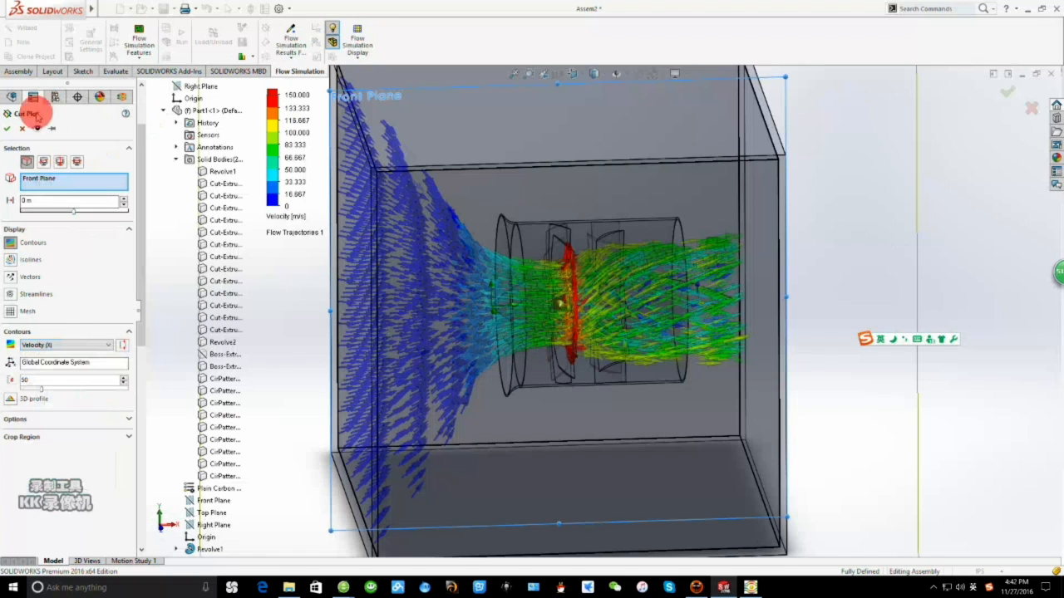
click(7, 129)
middle_drag(607, 432, 541, 411)
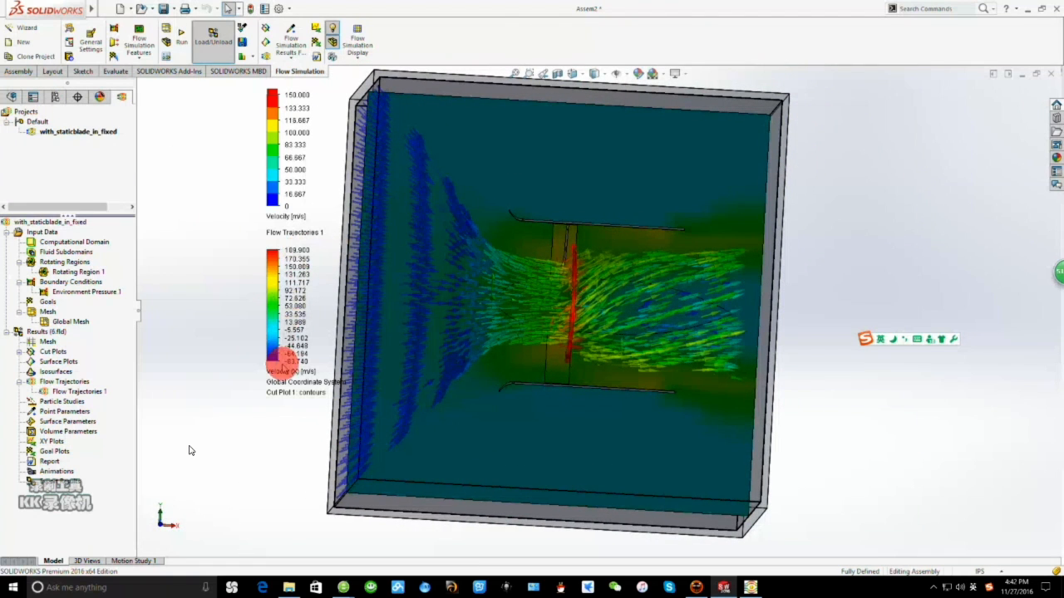
mouse_move(777, 325)
middle_down()
mouse_move(689, 314)
mouse_move(736, 314)
mouse_move(773, 332)
middle_up()
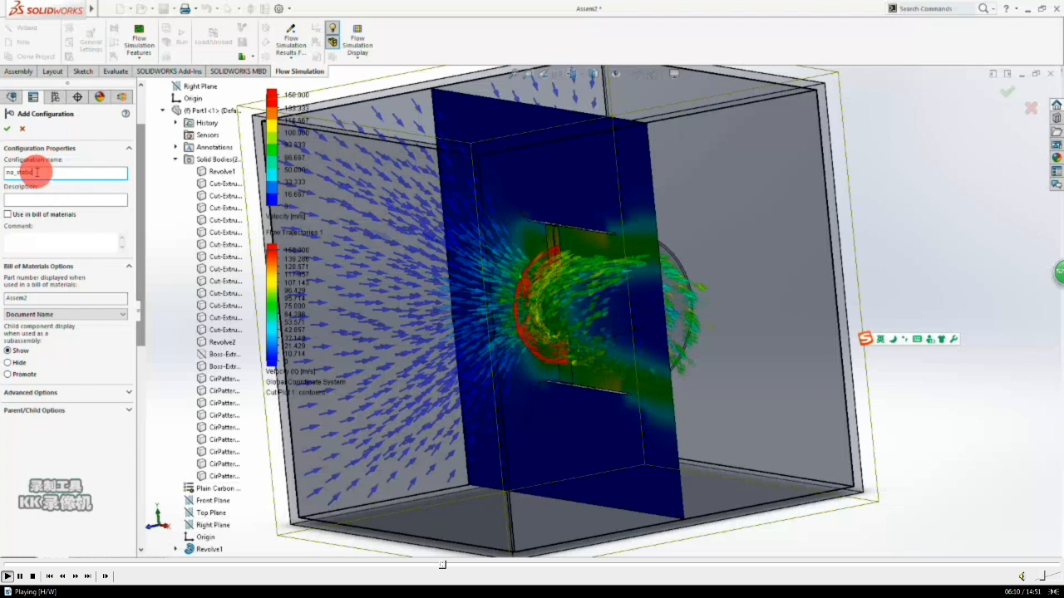
key(space)
click(896, 472)
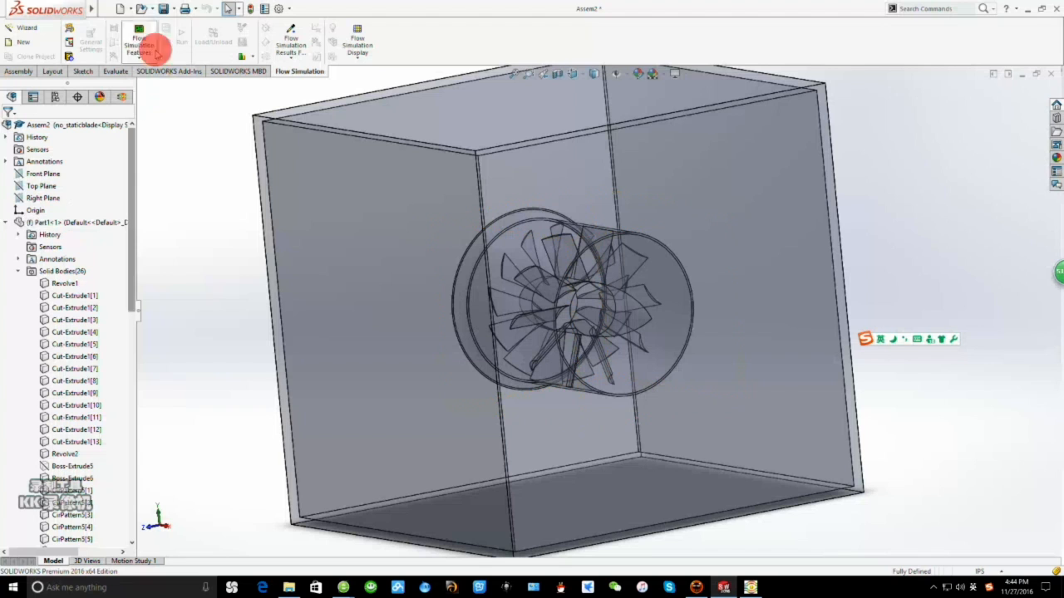
Start opening another document and find the flowsim folder on the Desktop by searching for "flowsim".
click(143, 8)
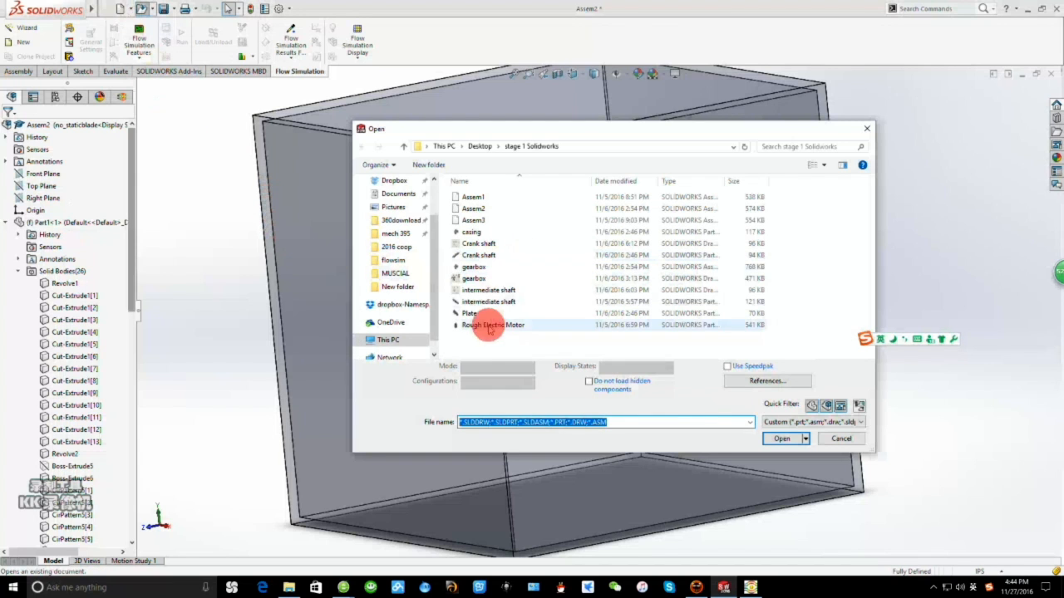
scroll(434, 264, up, 5)
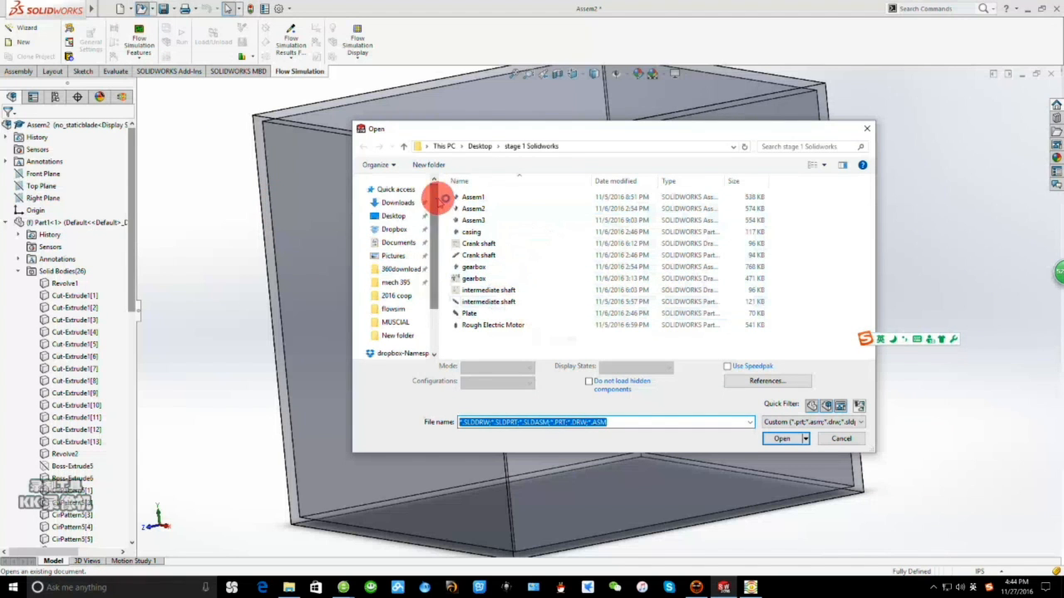
click(416, 215)
scroll(611, 278, down, 3)
scroll(623, 287, down, 1)
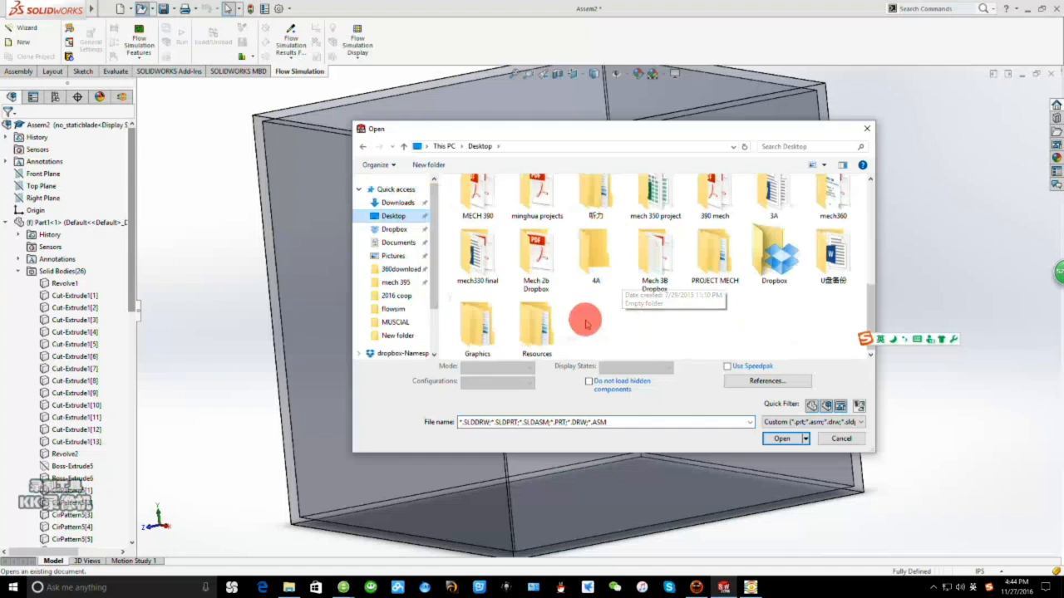
click(783, 147)
text(flowsim)
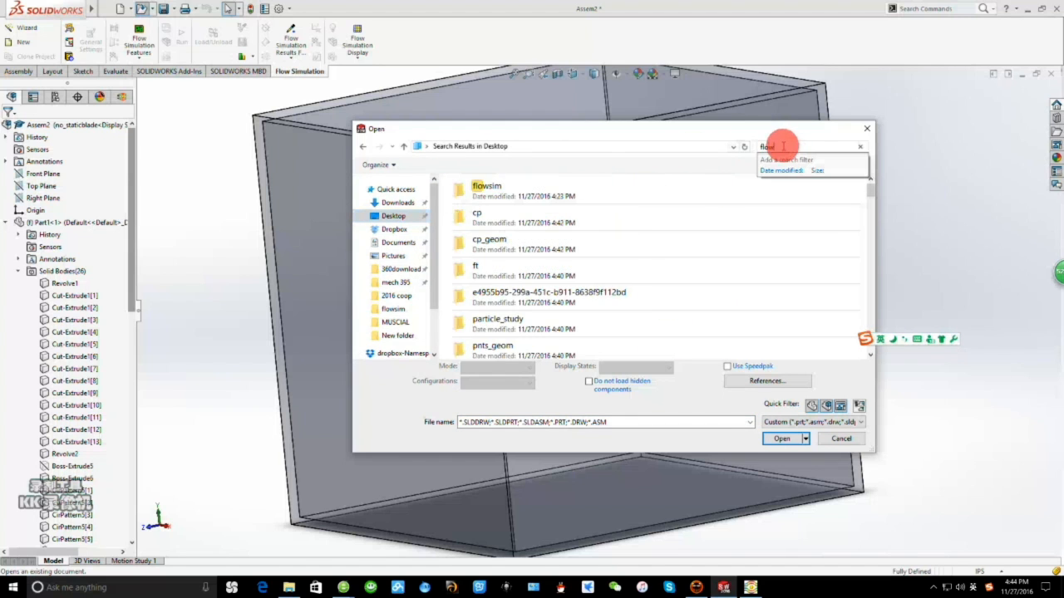
double_click(487, 184)
Open Part1 in Resolved mode with its Default configuration.
click(470, 290)
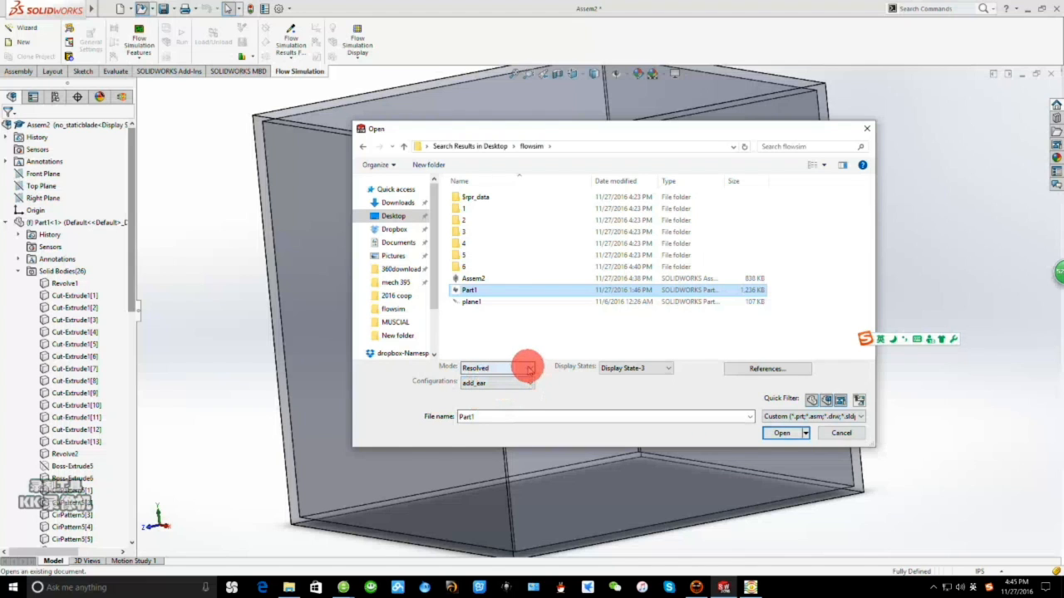
click(530, 370)
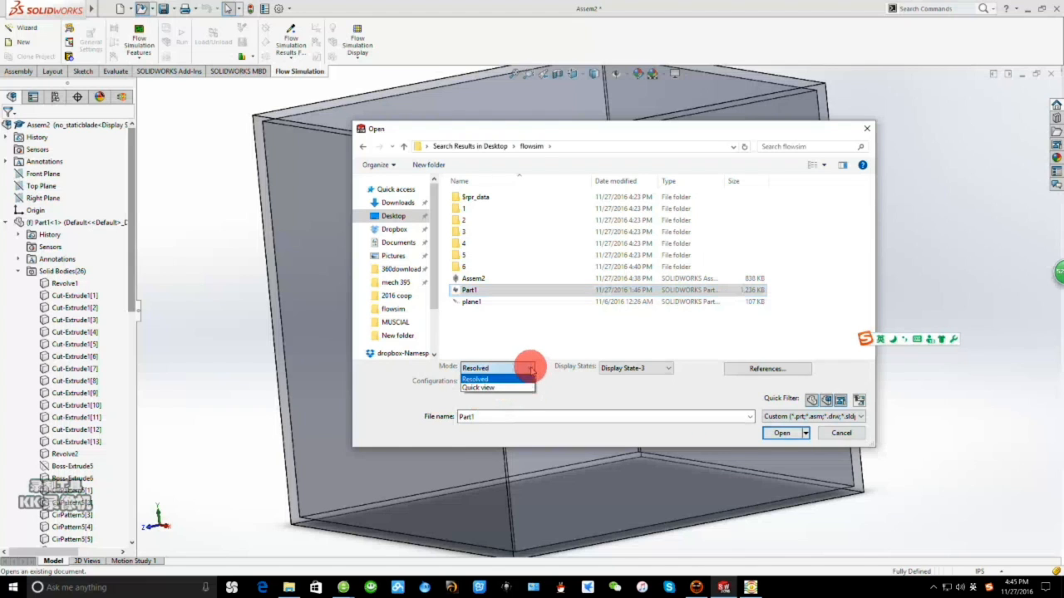
click(530, 370)
click(530, 384)
click(529, 384)
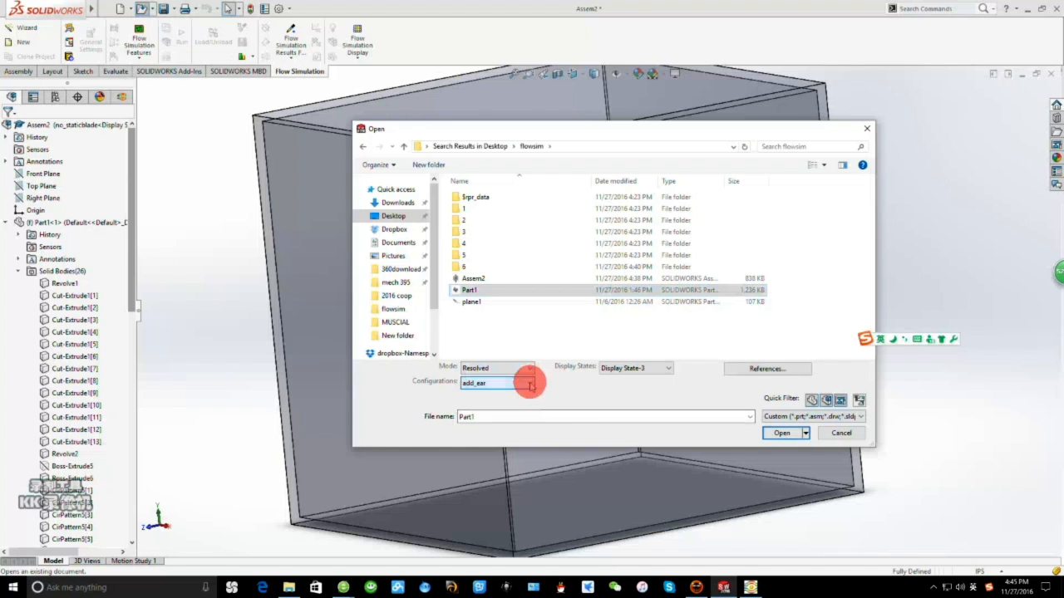
click(522, 381)
click(504, 403)
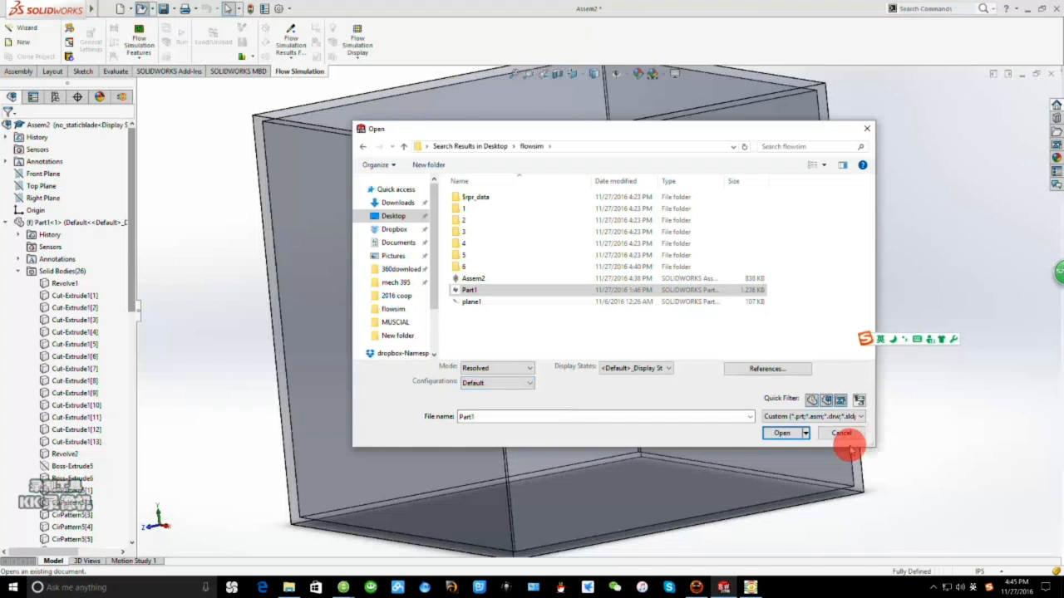
click(781, 433)
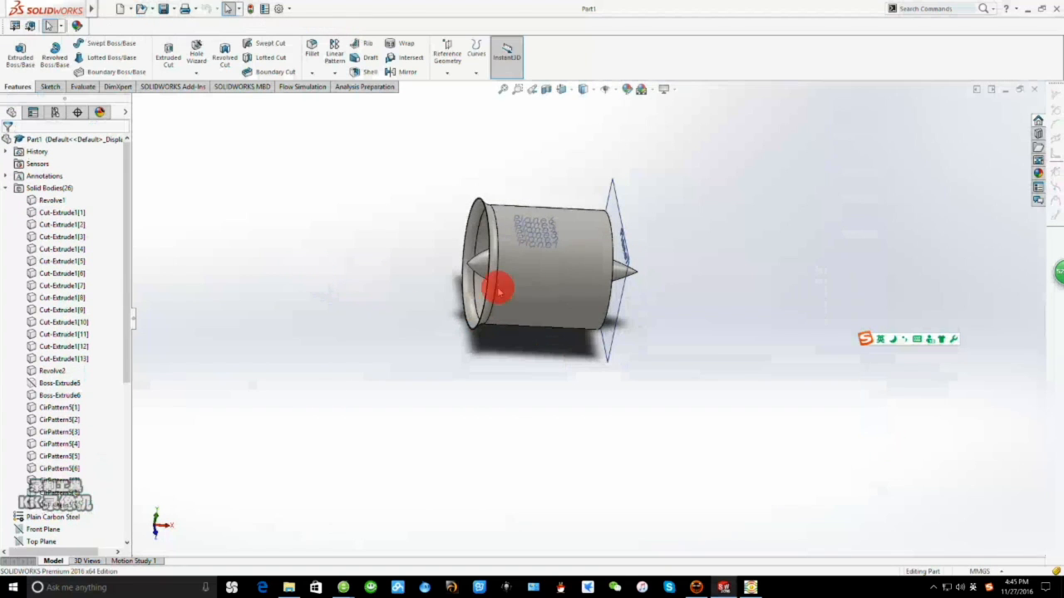
Examine CirPattern1, CirPattern5 and the housing's Boss-Extrude1 to identify which feature creates the static blades.
middle_drag(498, 285, 487, 231)
drag(128, 178, 131, 333)
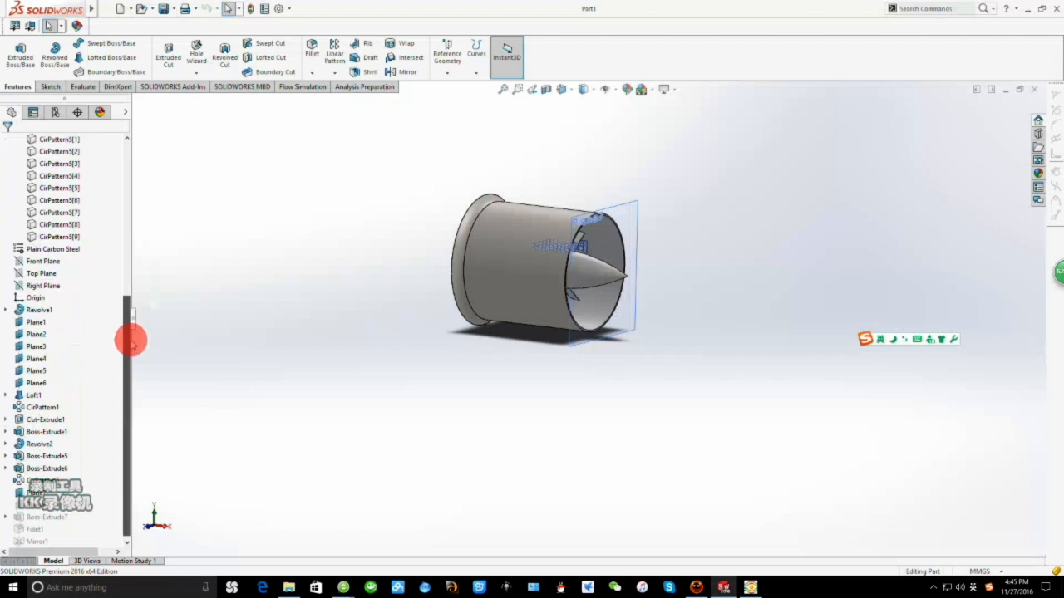
click(32, 408)
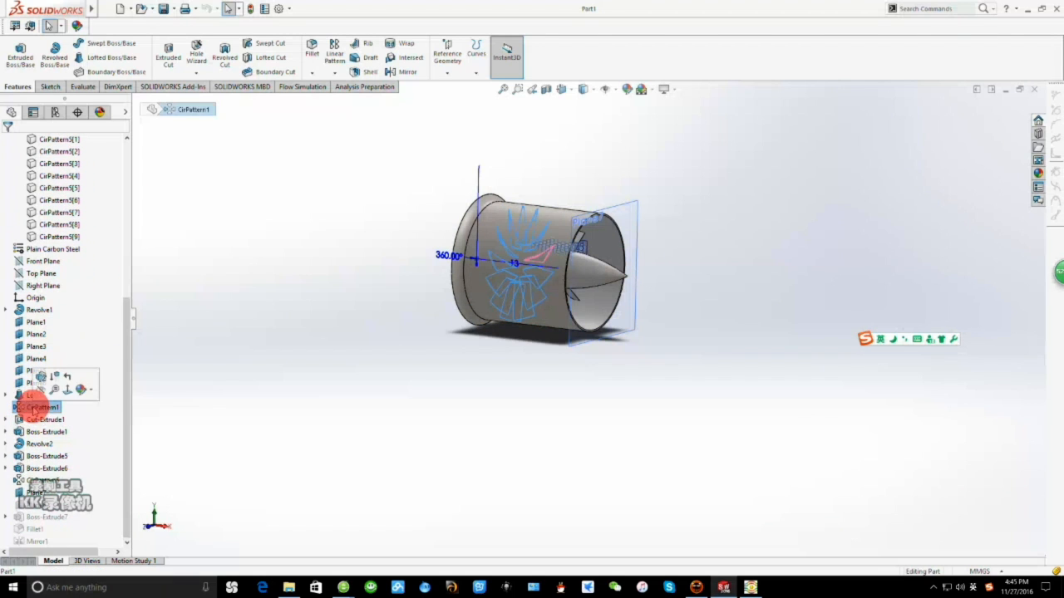
click(37, 480)
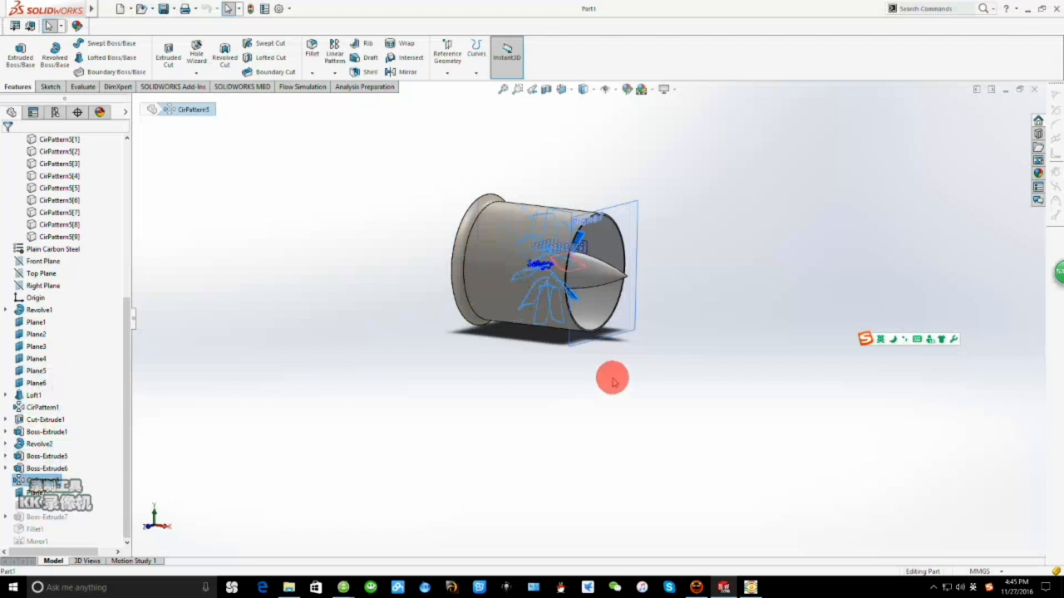
right_click(508, 245)
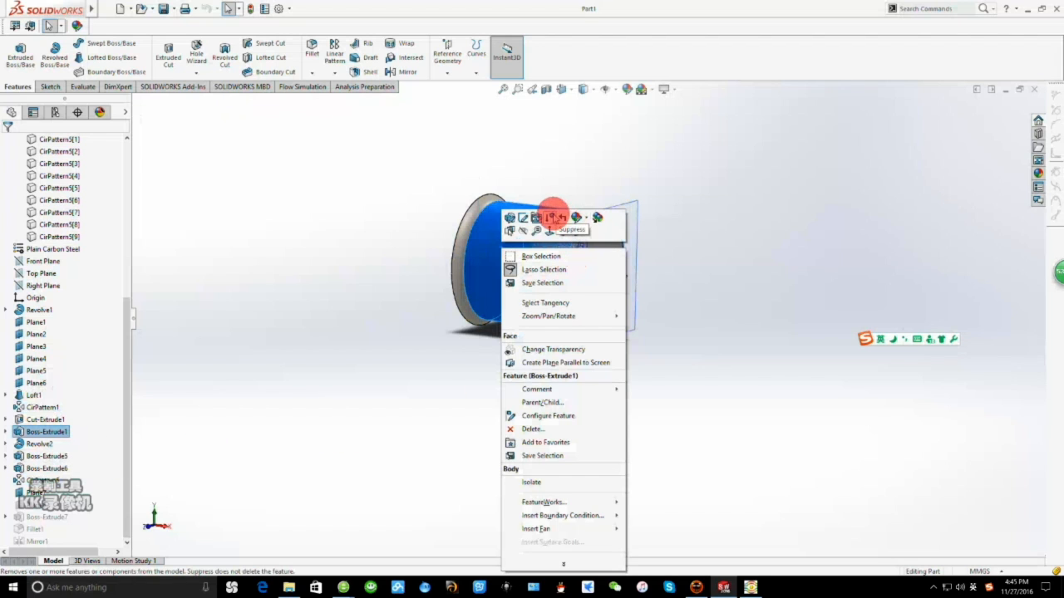
click(549, 219)
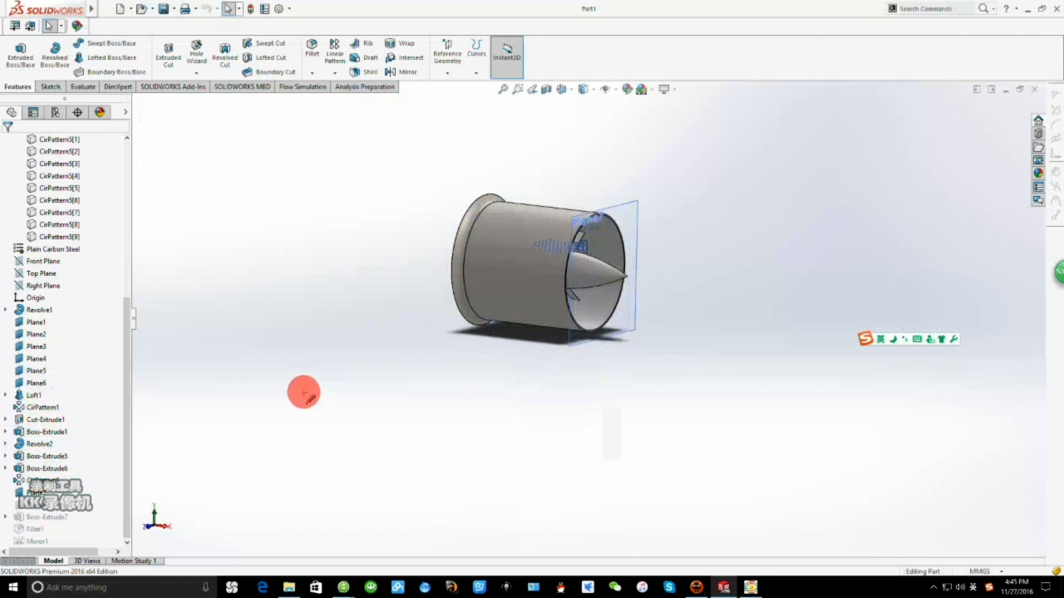
click(6, 431)
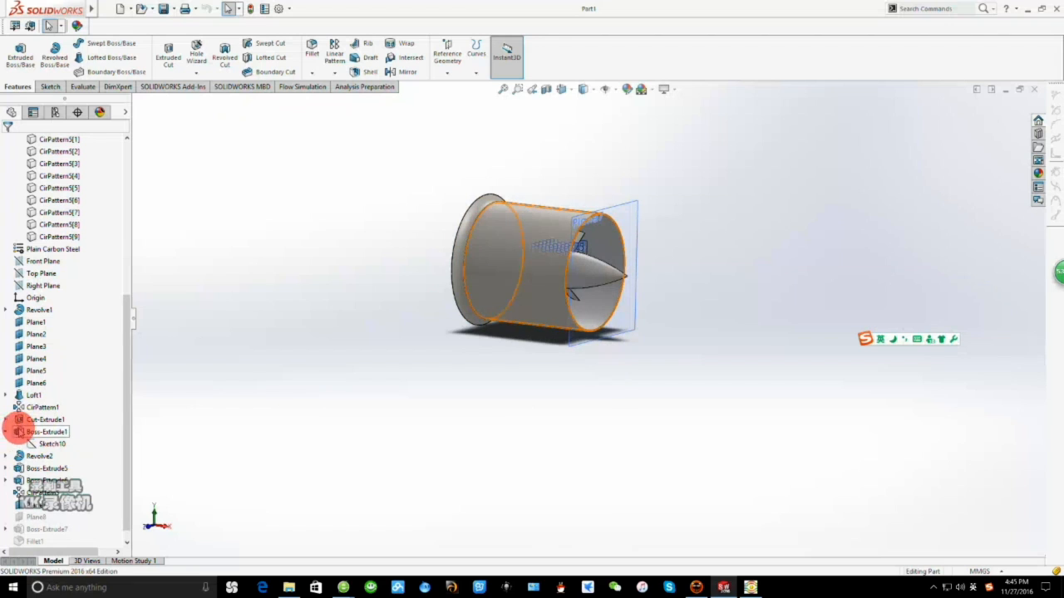
click(6, 432)
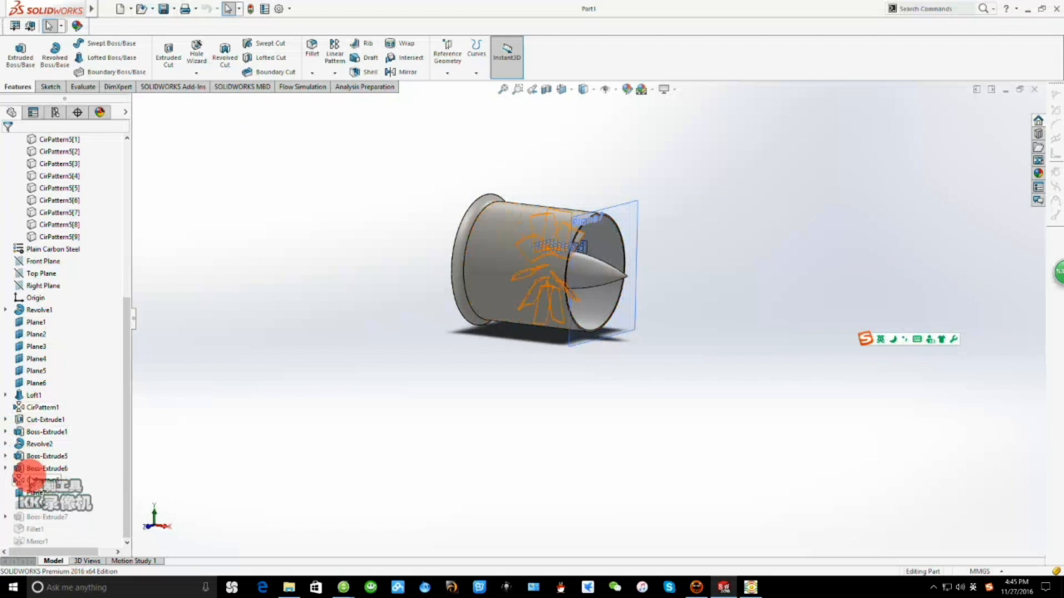
click(32, 480)
mouse_move(66, 10)
click(144, 9)
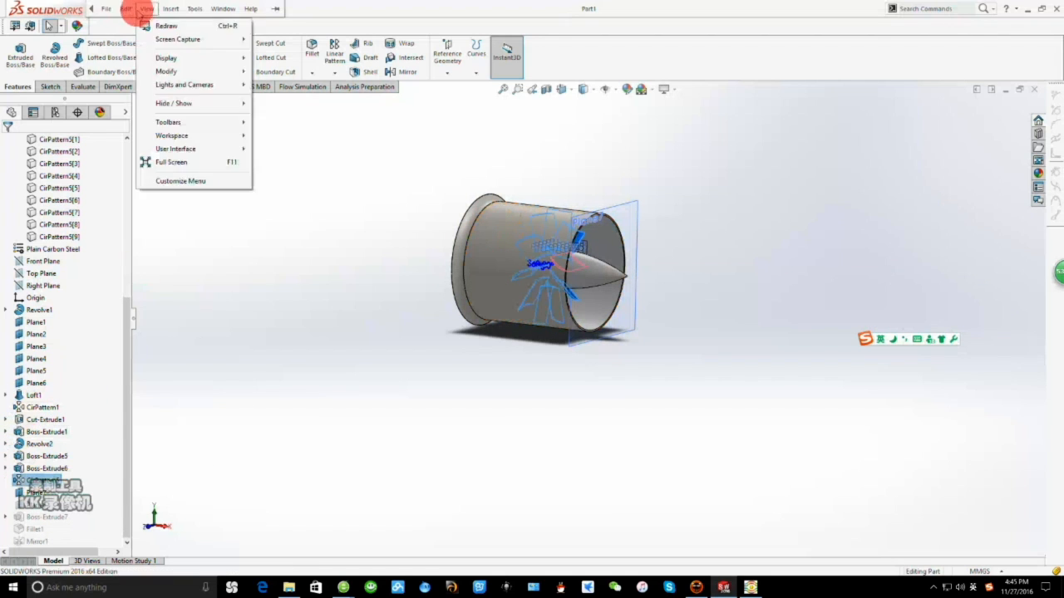
click(129, 10)
click(126, 9)
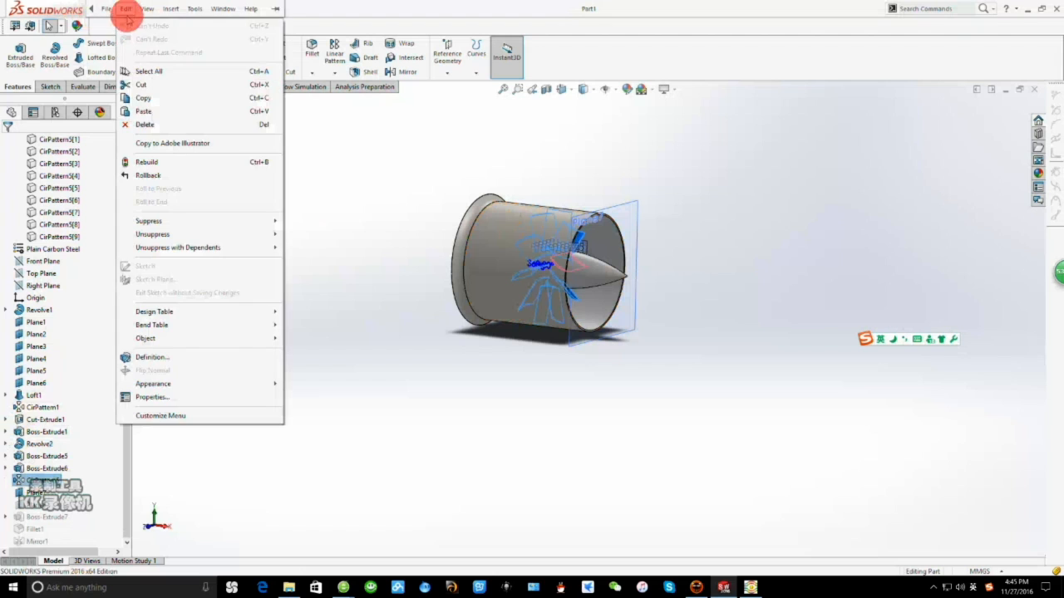
mouse_move(177, 219)
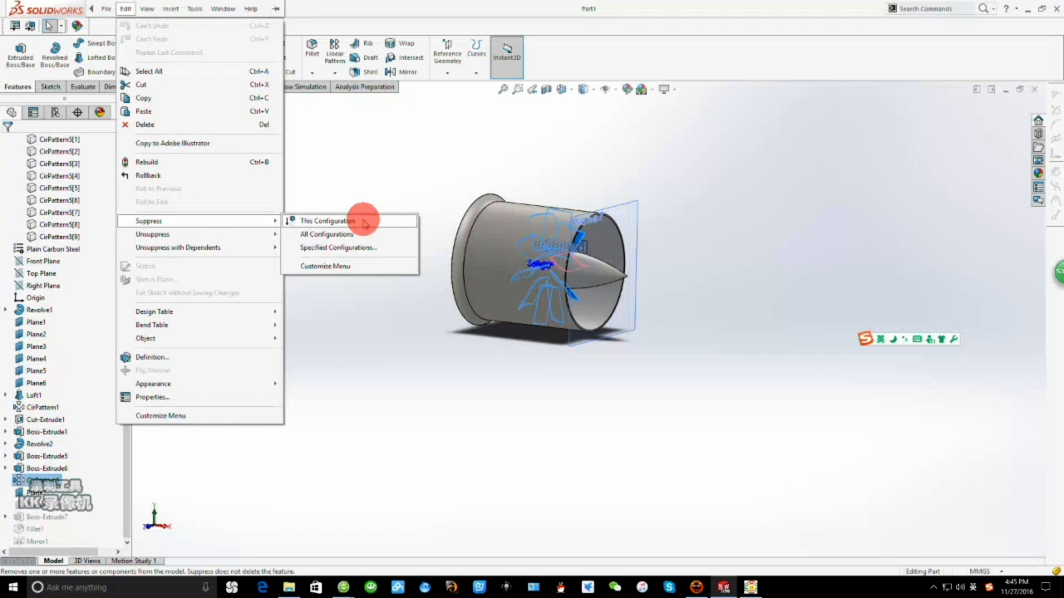
click(337, 248)
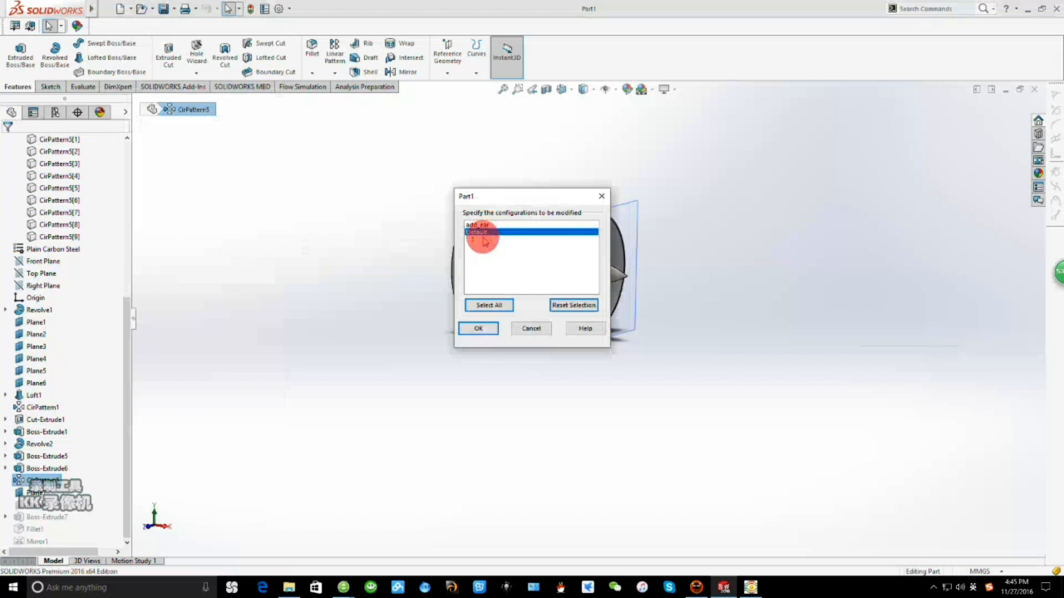
click(490, 334)
click(573, 306)
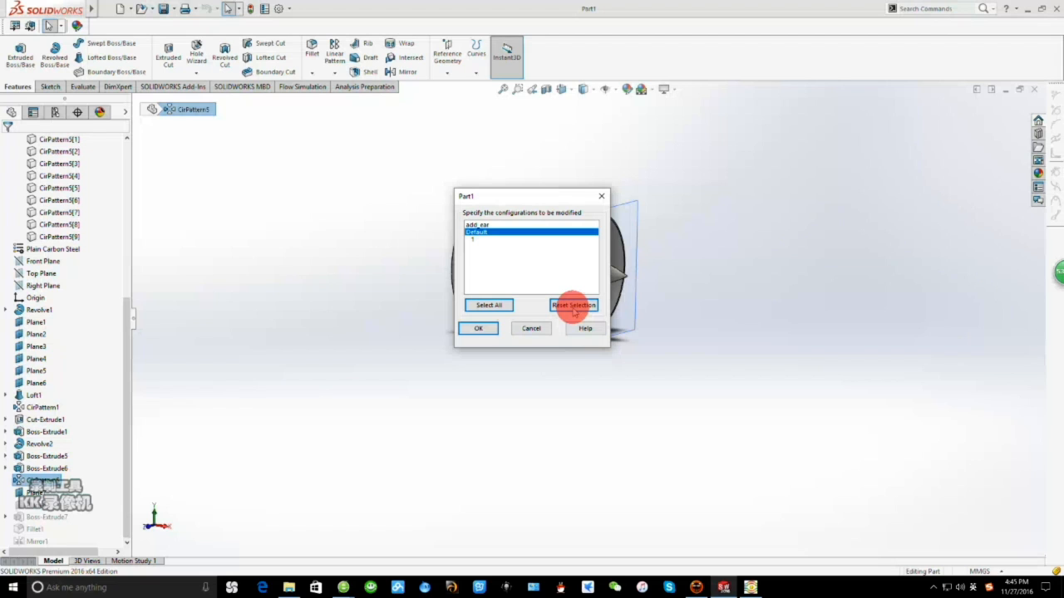
click(601, 196)
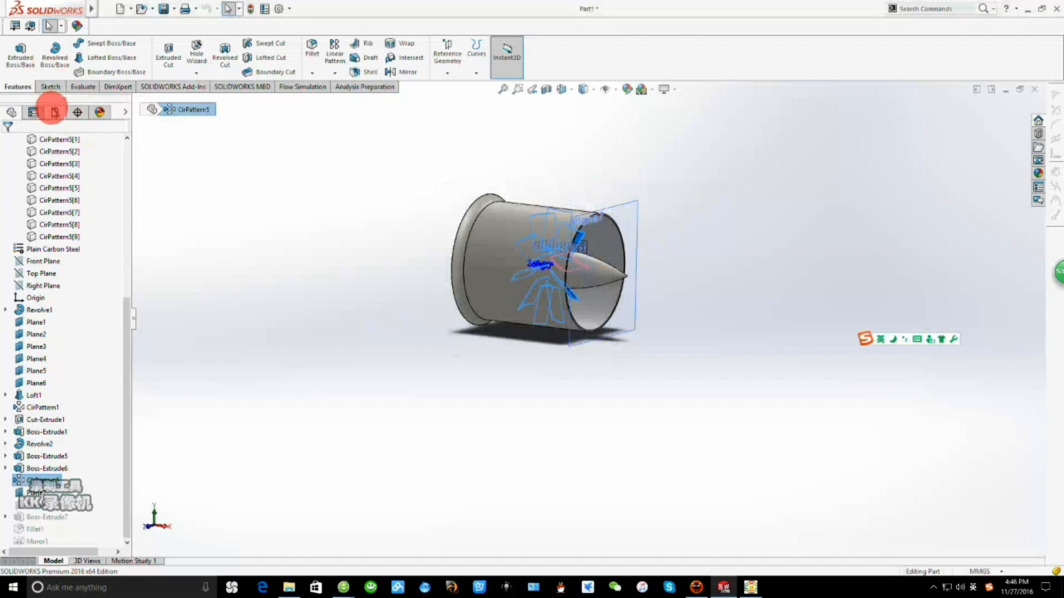
Add a configuration named no_staticblade_part to Part1.
click(54, 110)
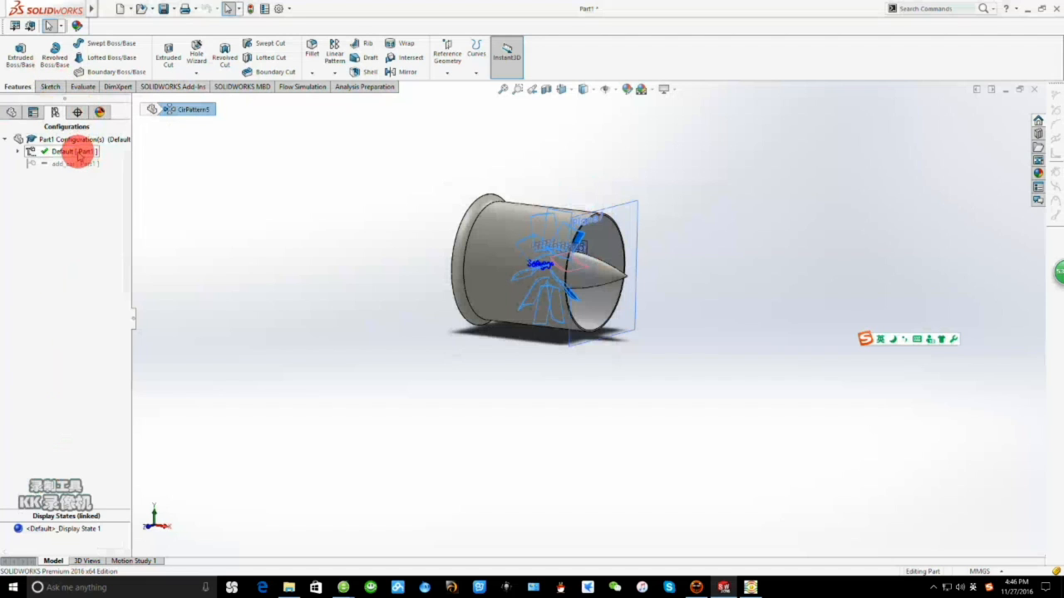
right_click(75, 138)
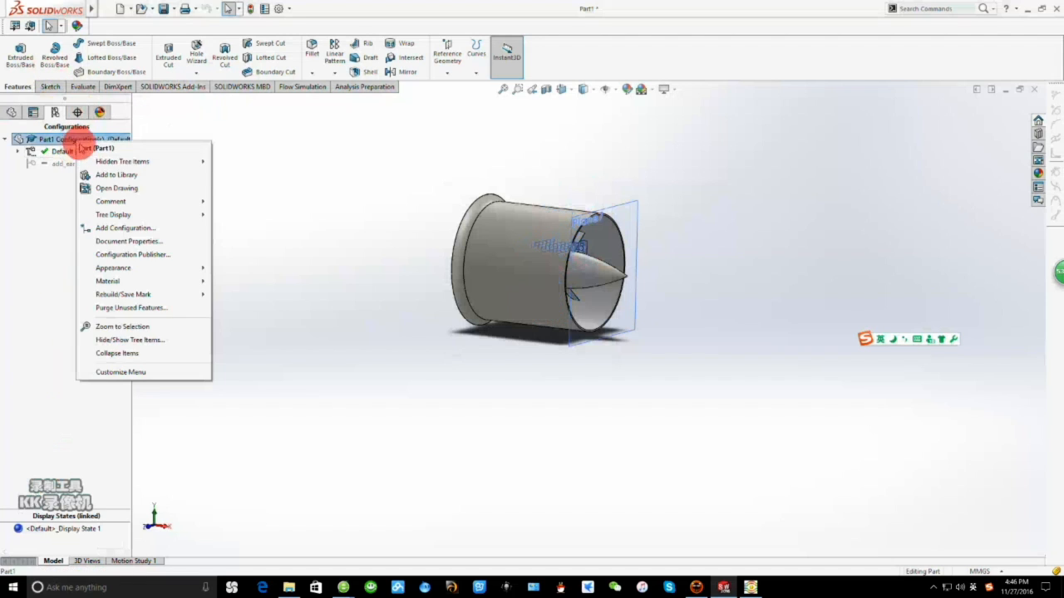
click(143, 228)
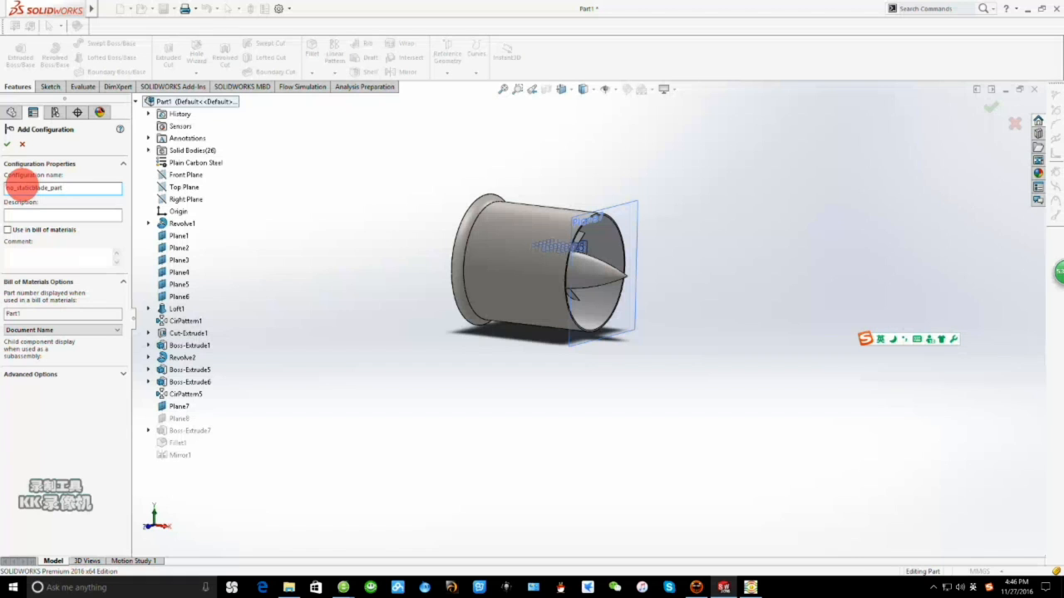
click(7, 144)
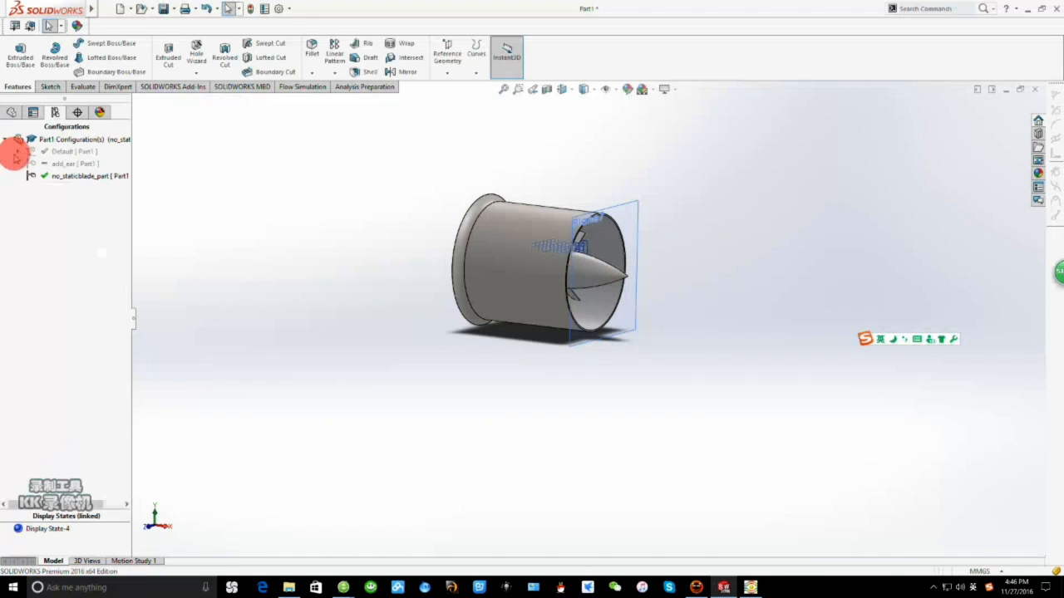
Suppress the CirPattern5 feature in the no_staticblade_part configuration only.
click(11, 112)
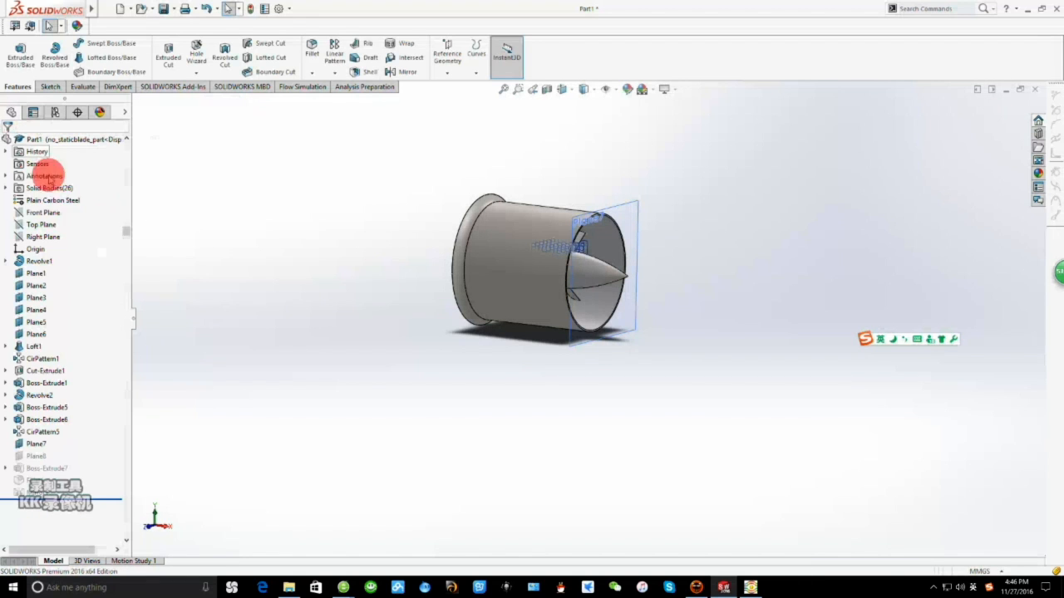
click(43, 432)
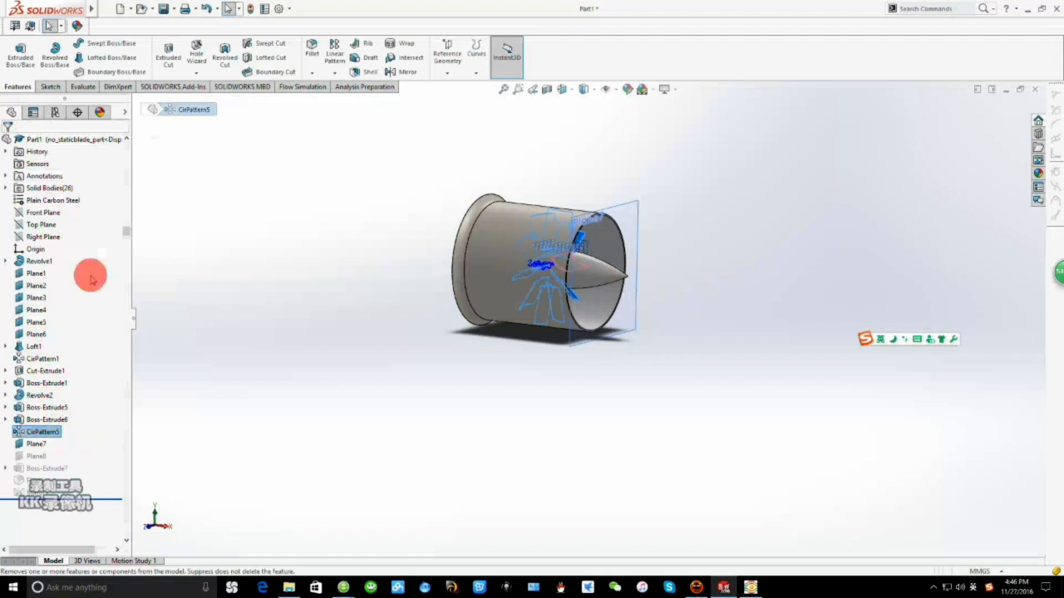
mouse_move(91, 15)
click(145, 9)
mouse_move(125, 9)
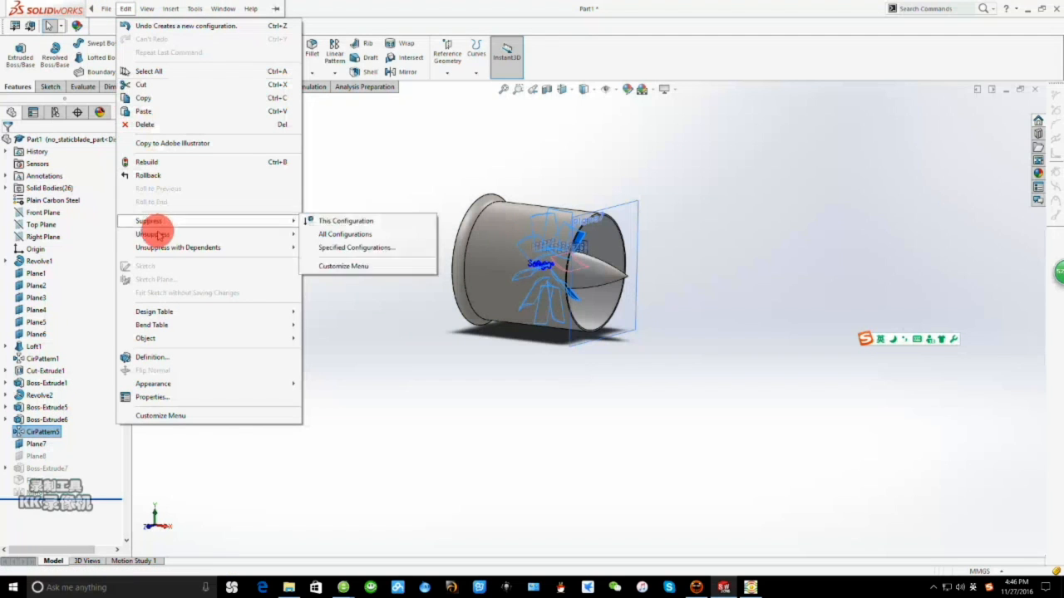
mouse_move(187, 238)
mouse_move(204, 221)
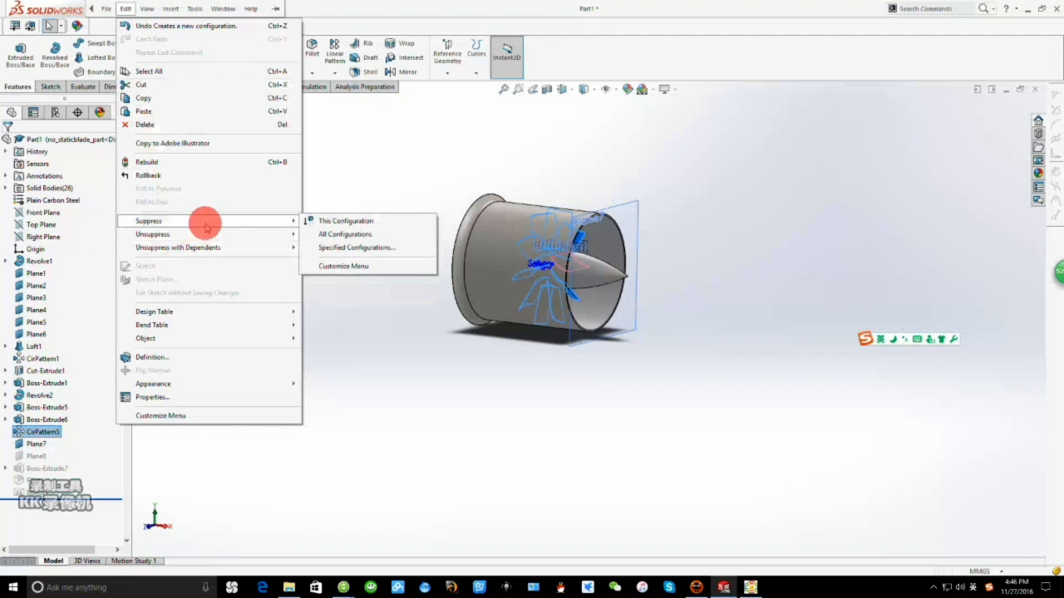
click(337, 247)
click(499, 246)
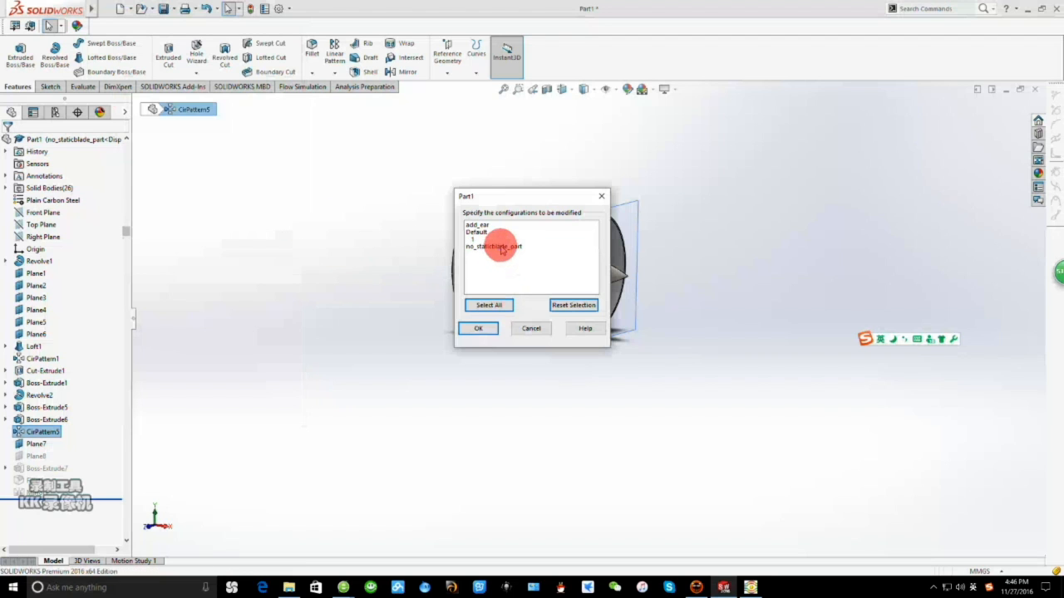
click(481, 247)
click(478, 329)
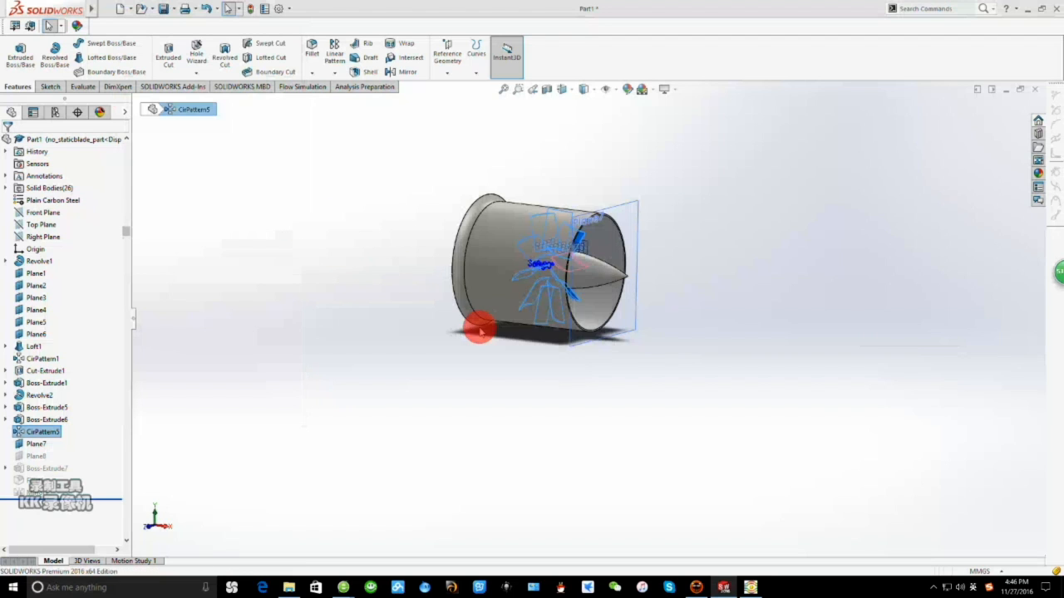
middle_drag(557, 296, 581, 282)
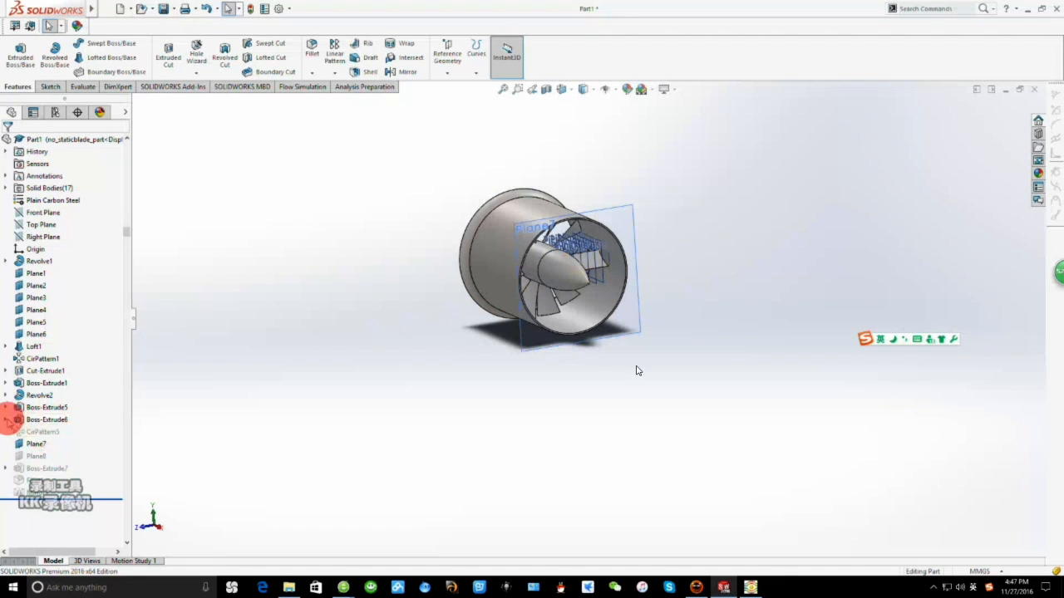
Apply Unsuppress to Boss-Extrude6 for the no_staticblade_part configuration and inspect the remaining static blade.
click(16, 419)
click(126, 9)
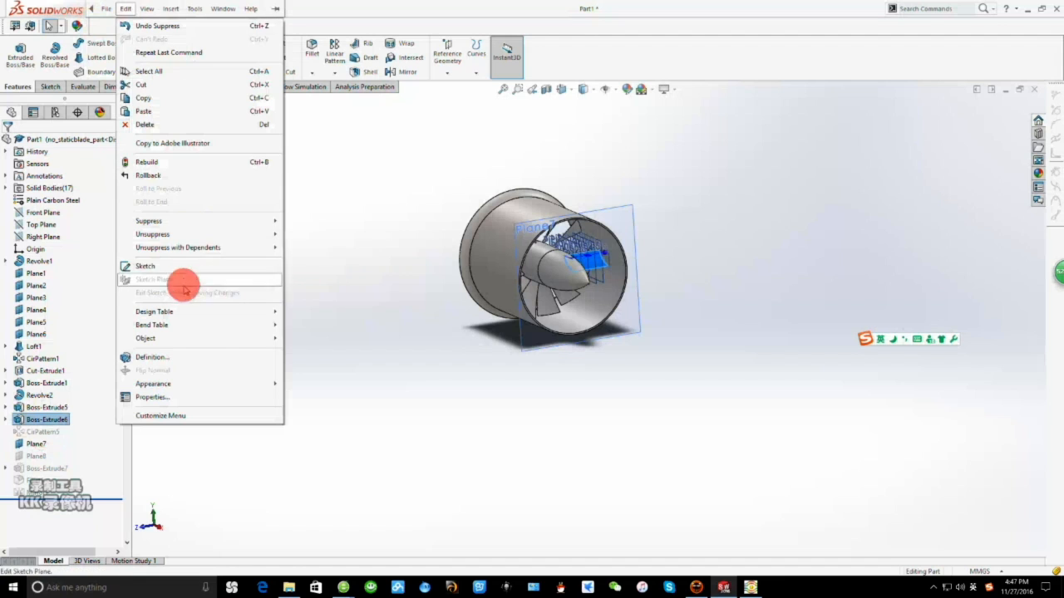
mouse_move(218, 233)
click(366, 262)
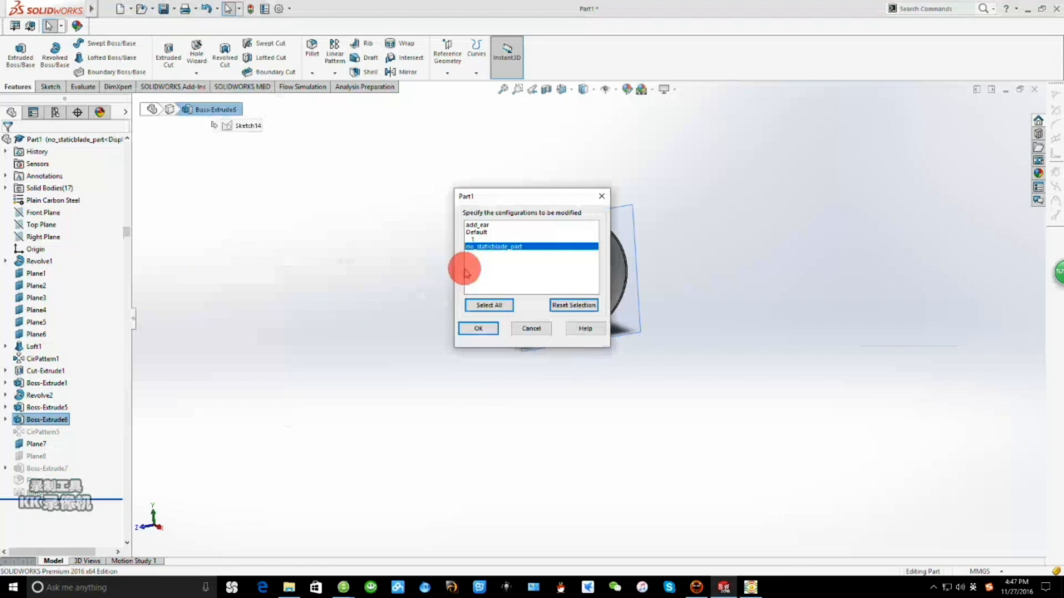
click(475, 327)
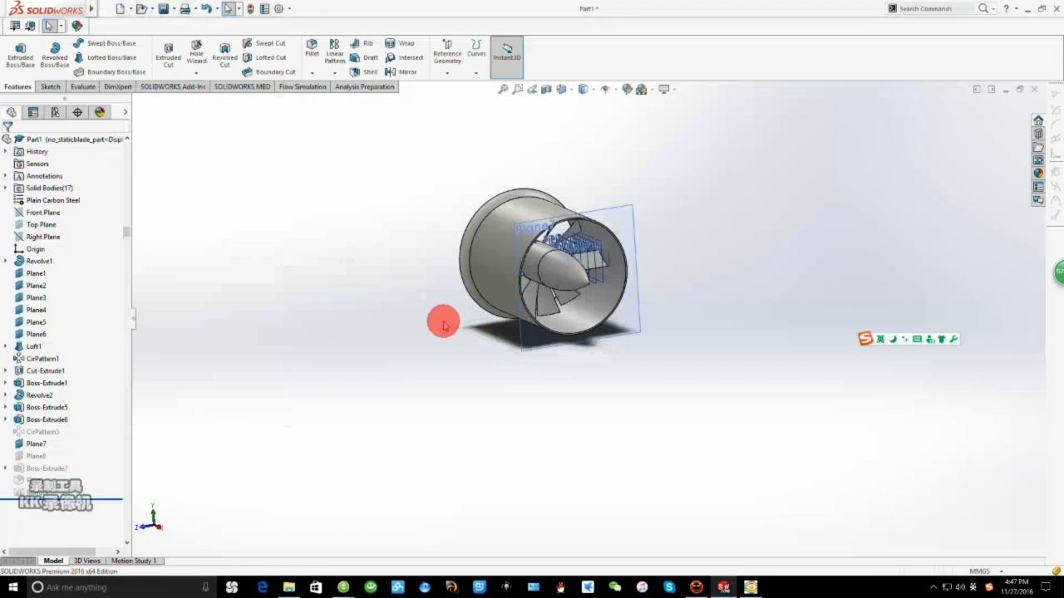
middle_drag(492, 342, 105, 341)
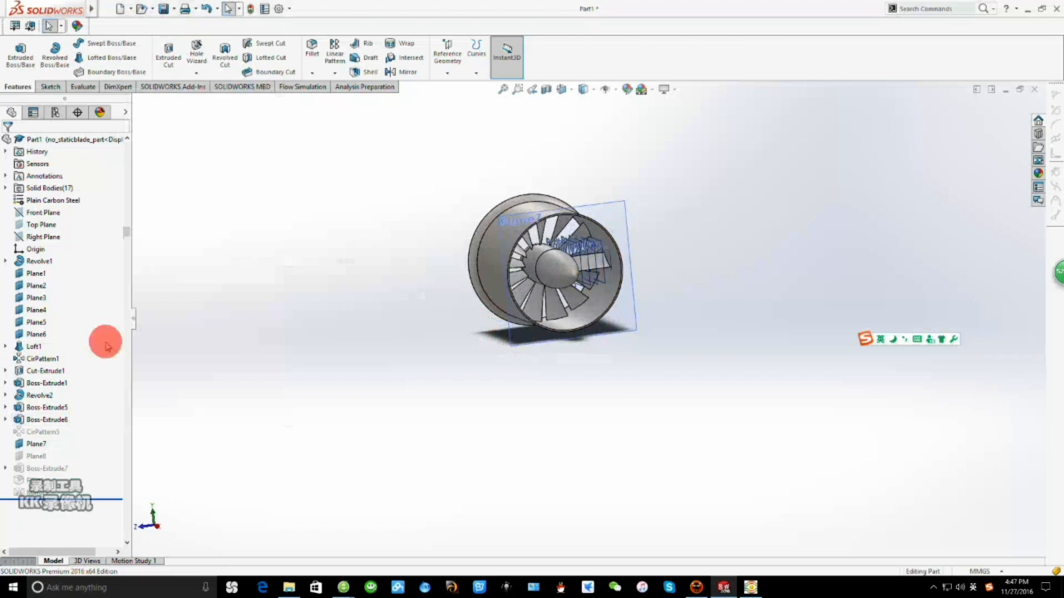
Suppress Boss-Extrude6 in the no_staticblade_part configuration only and check Part1's list of configurations.
click(45, 419)
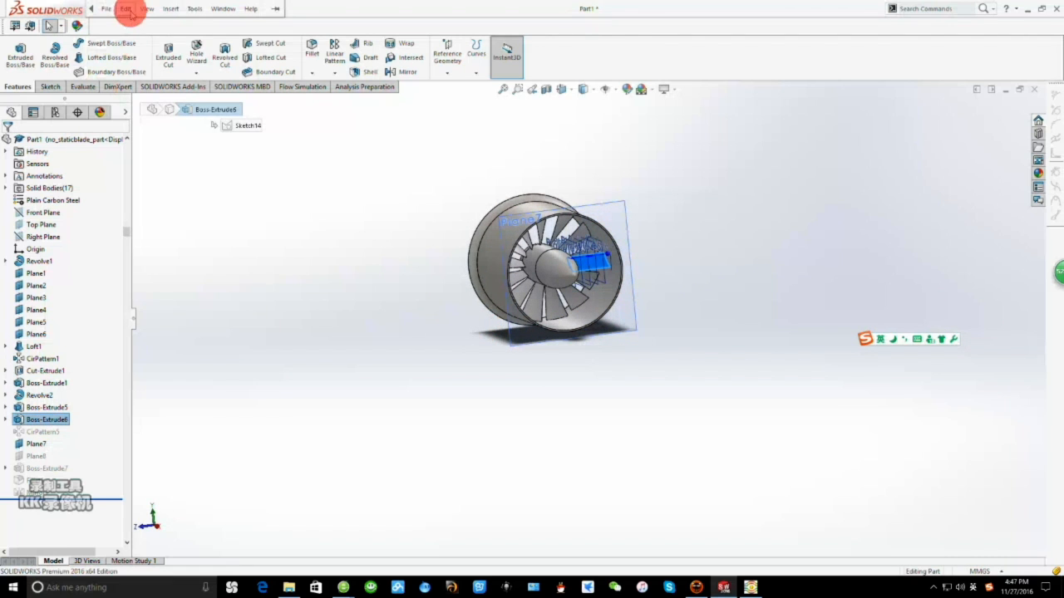
click(127, 8)
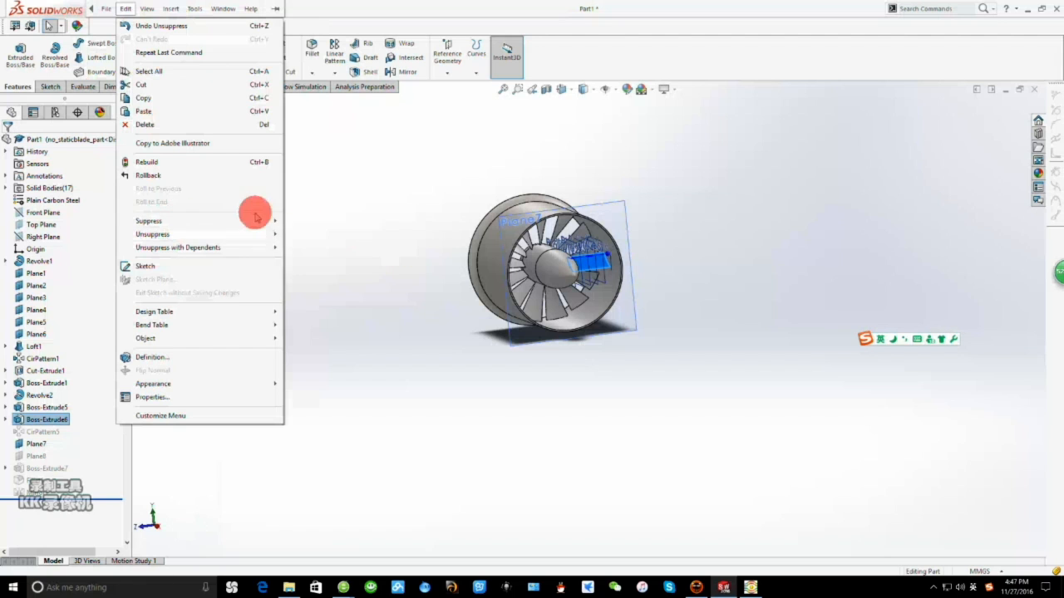
mouse_move(254, 220)
click(333, 248)
click(479, 328)
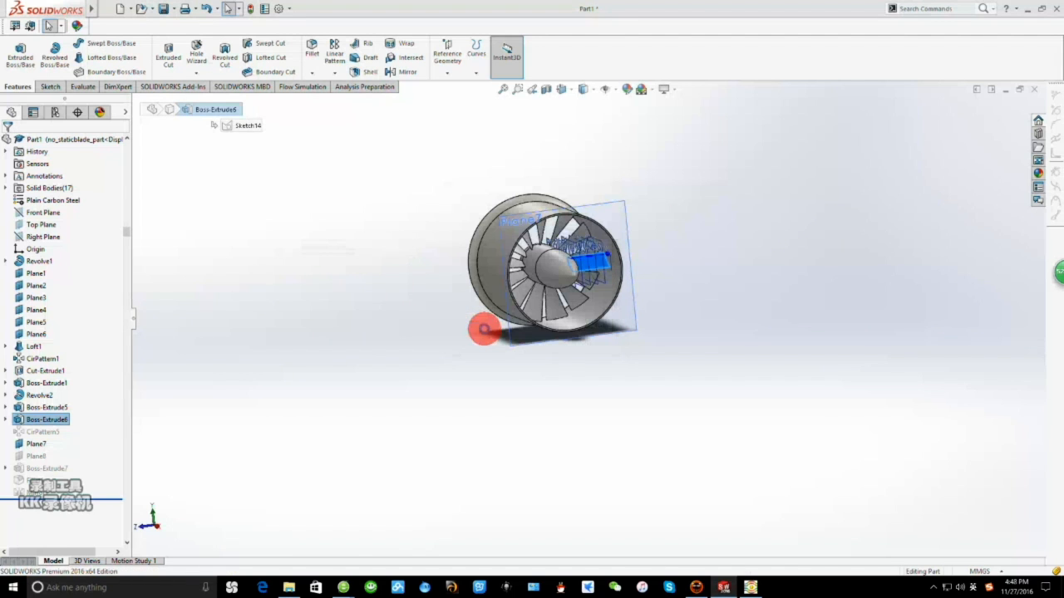
middle_drag(506, 348, 613, 326)
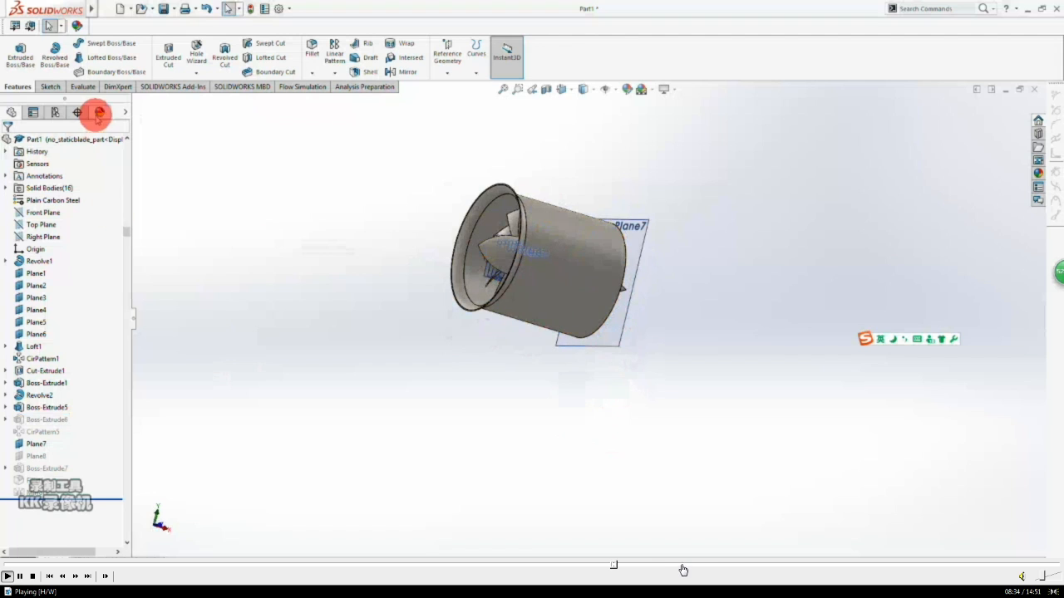
click(55, 112)
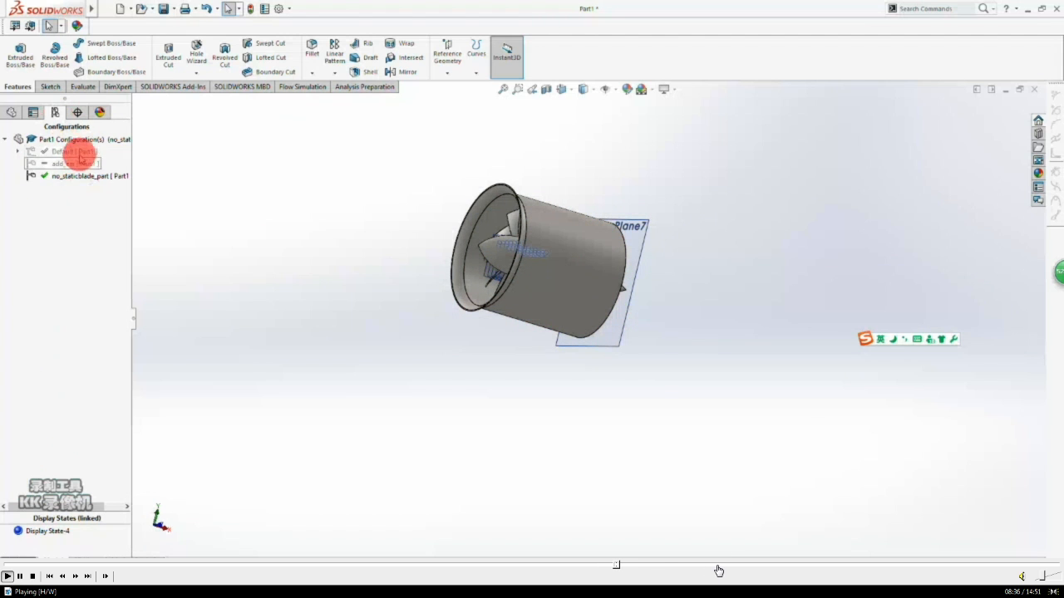
click(719, 571)
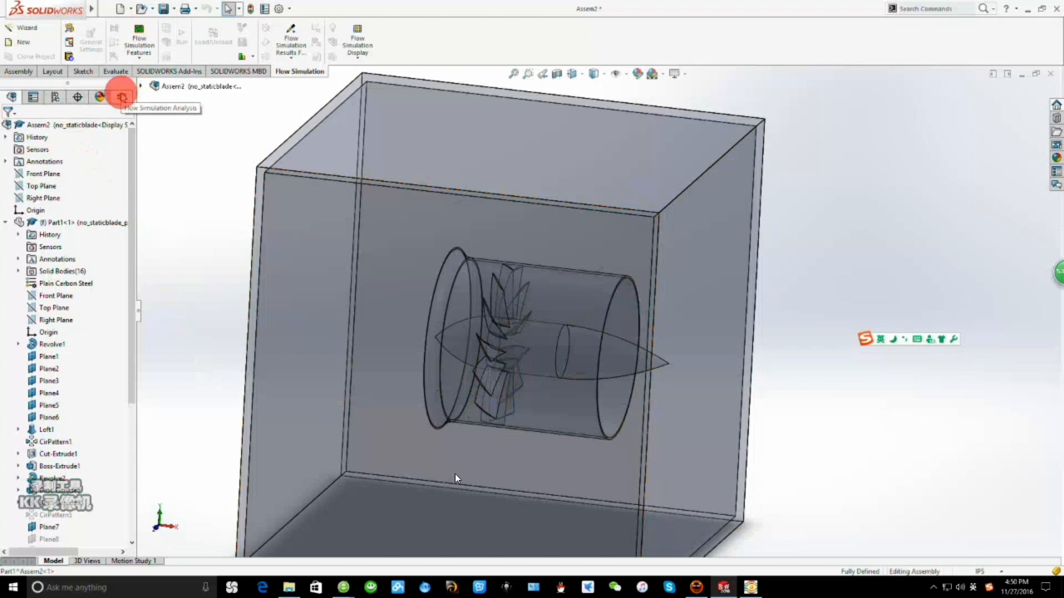
Create a Flow Simulation project named no_staticblade_in_fixed in Assem2, using the current no_staticblade configuration and the internal_water template.
click(121, 97)
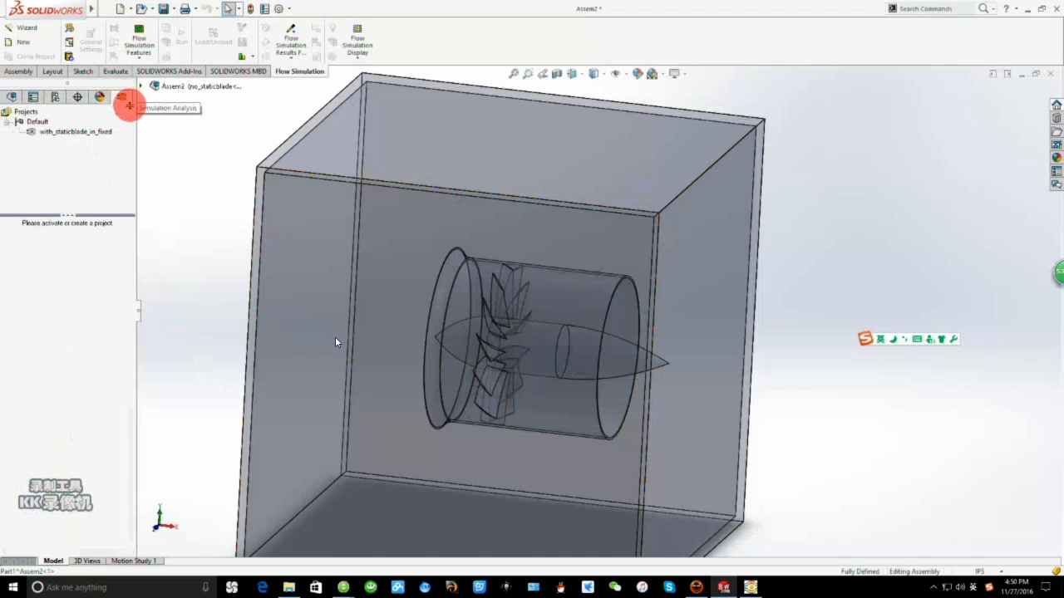
right_click(18, 111)
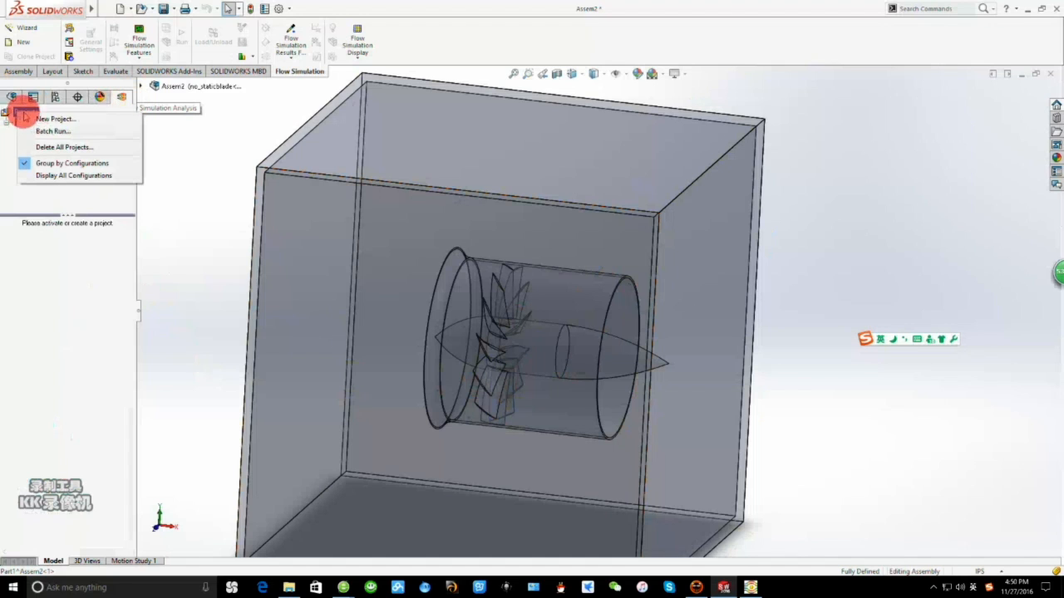
click(81, 121)
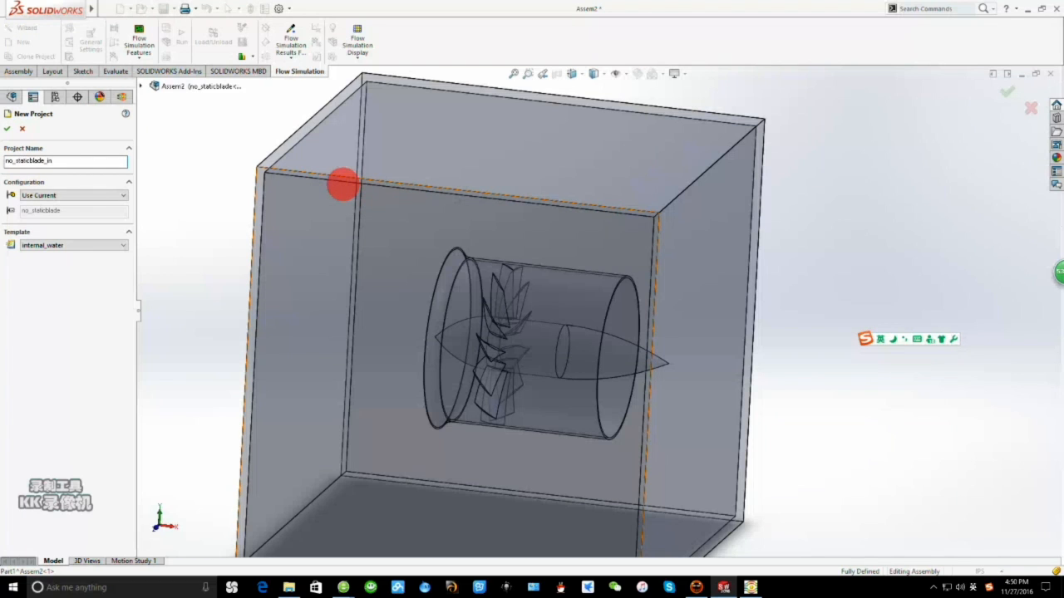
click(7, 129)
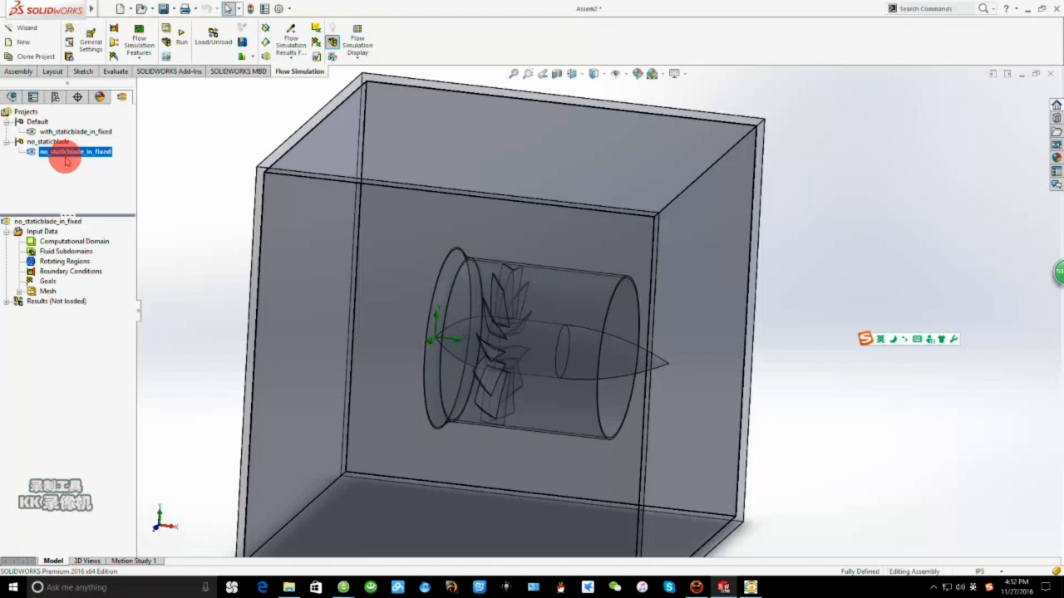
Delete the no_staticblade_in_fixed project together with its project directory.
key(Delete)
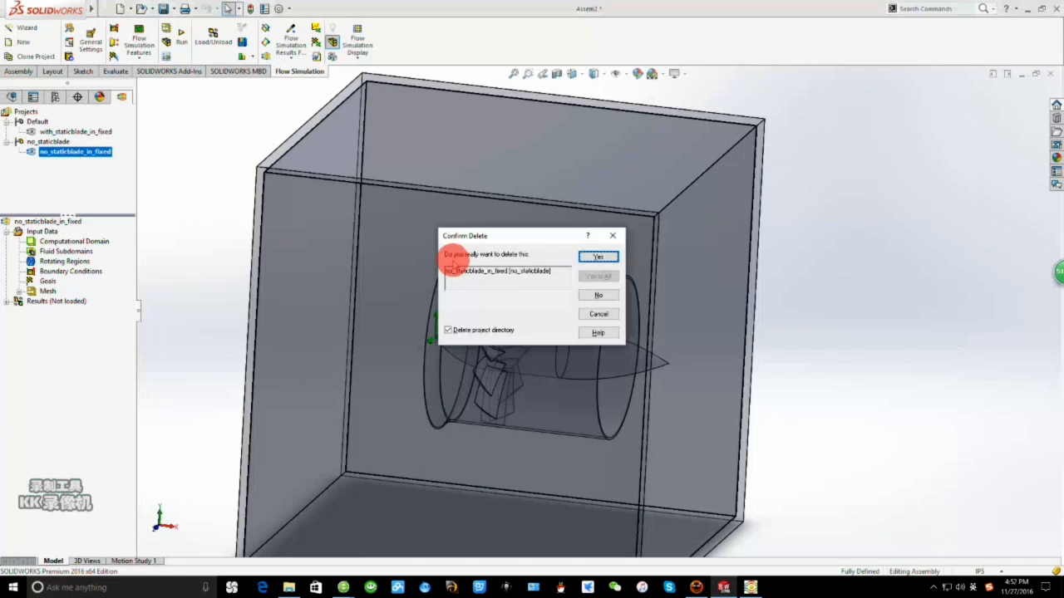
click(601, 248)
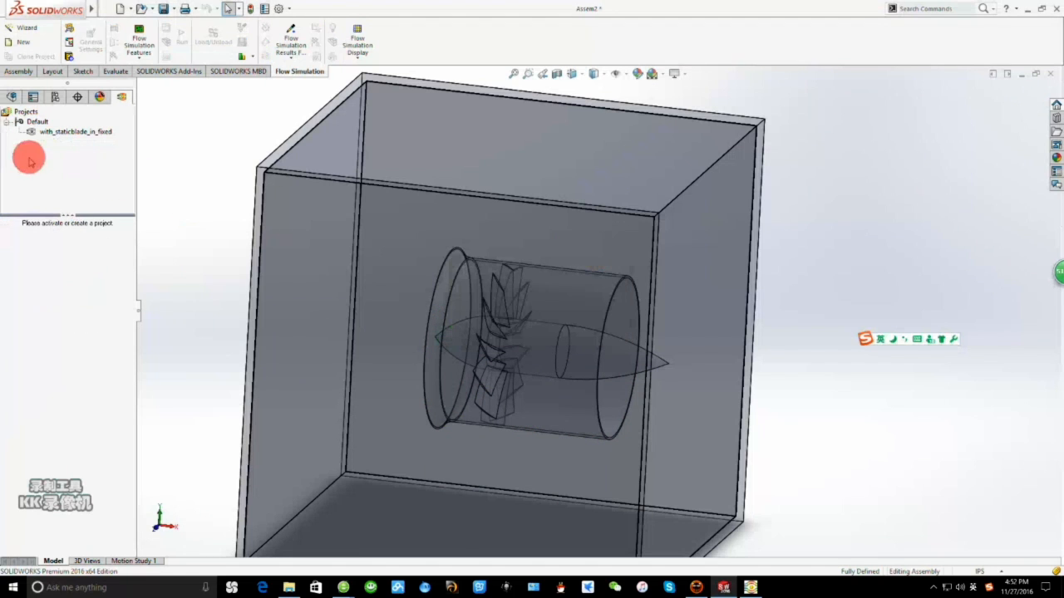
Clone the with_staticblade_in_fixed project into the no_staticblade configuration as no_staticblade_in_fixed, without copying results, and reset the mesh settings.
click(67, 134)
right_click(65, 136)
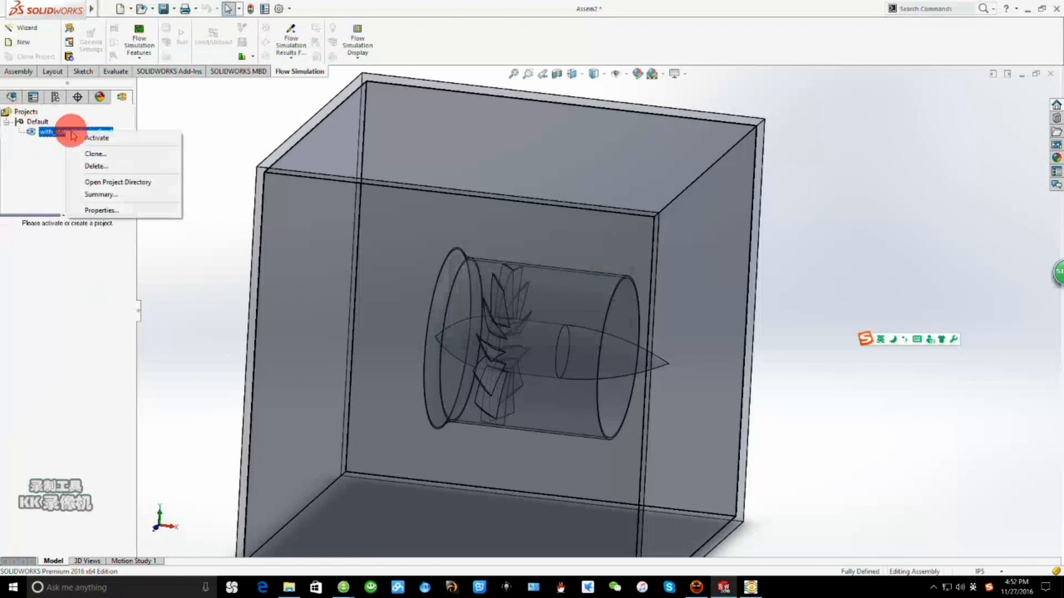
click(90, 152)
click(85, 195)
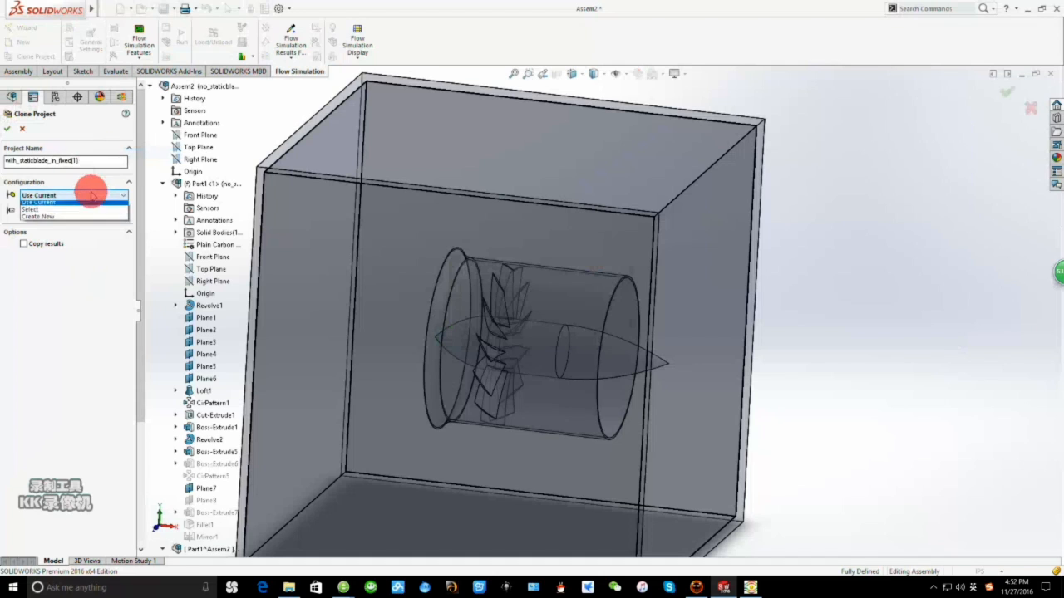
click(52, 213)
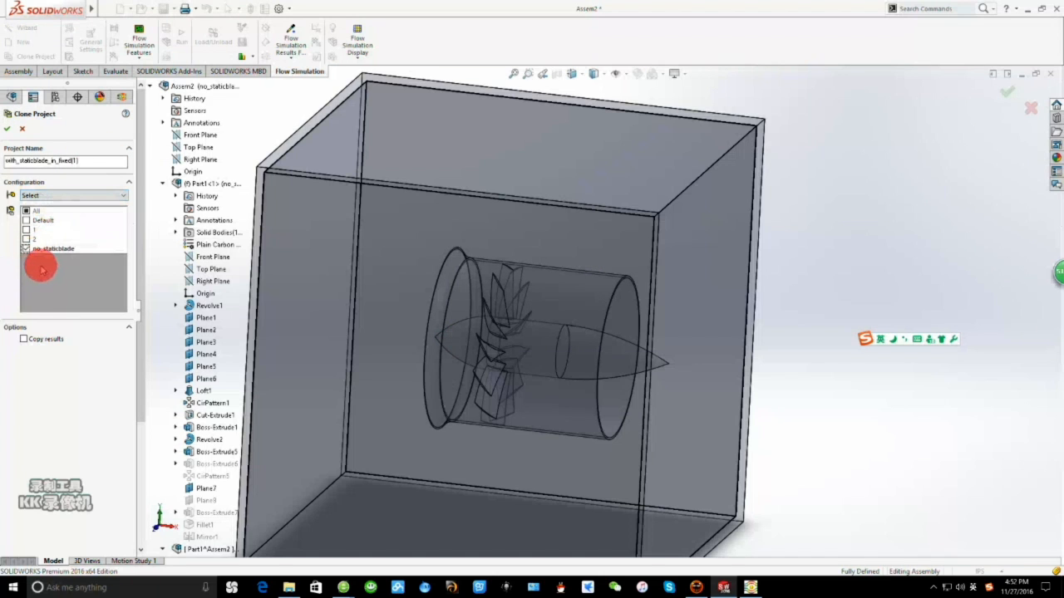
click(88, 161)
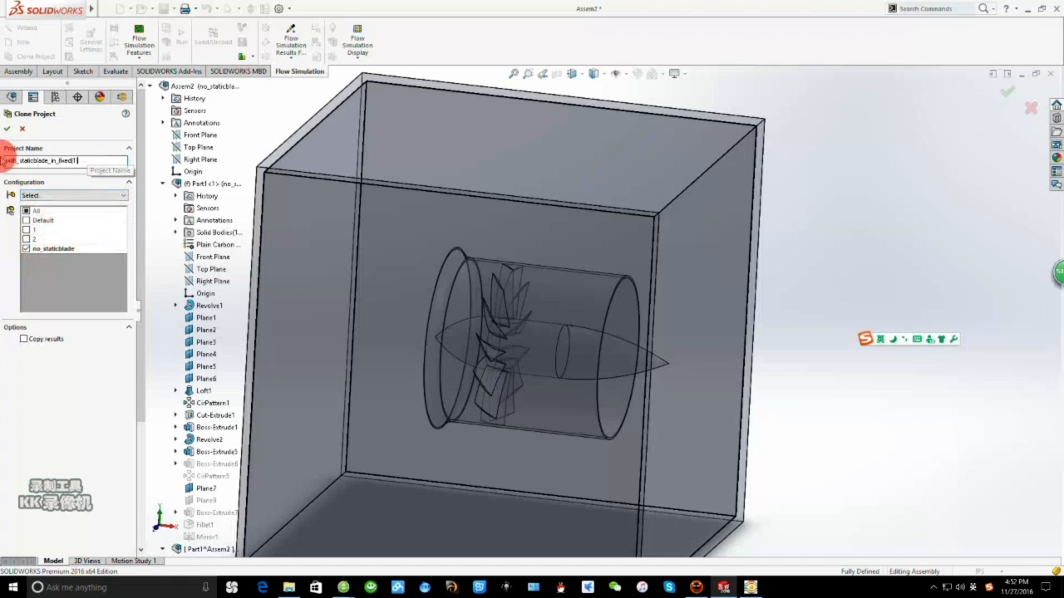
click(15, 161)
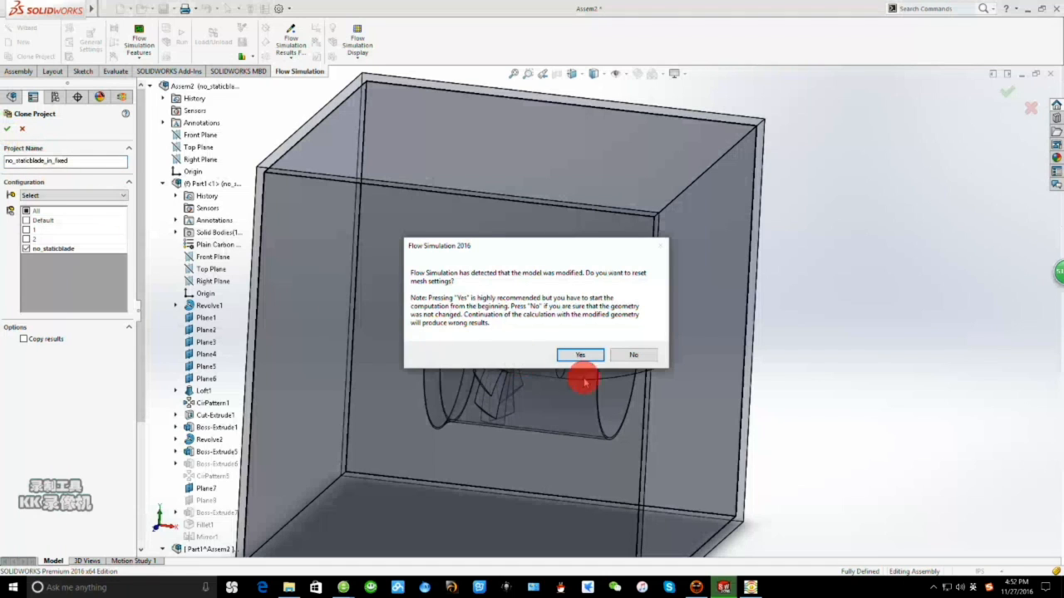
click(597, 353)
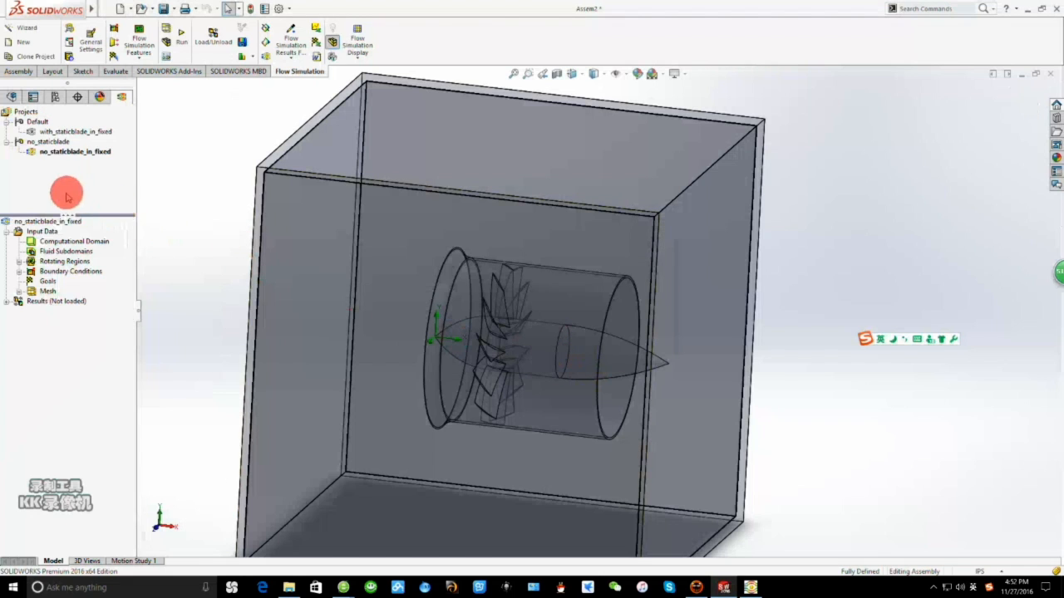
Run the no_staticblade_in_fixed project as a new calculation on this computer with 4 CPUs, loading the results when finished.
click(96, 244)
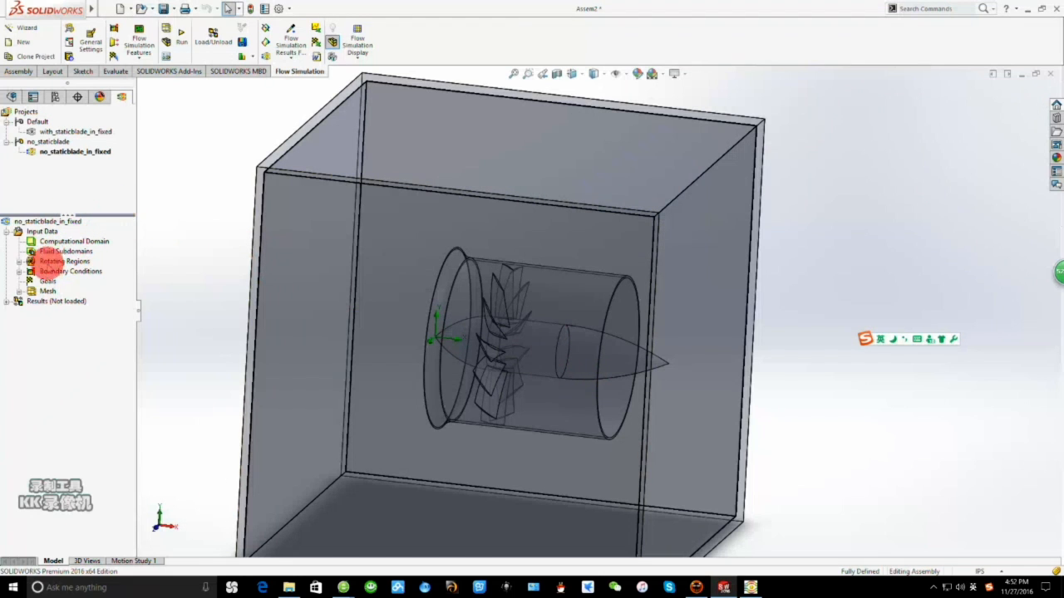
click(181, 38)
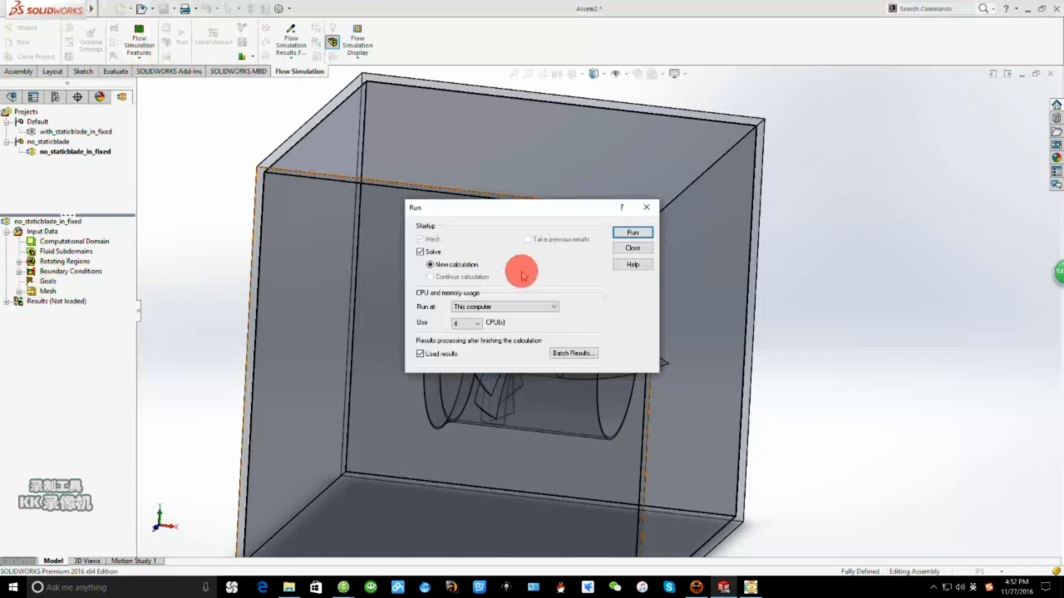
click(632, 232)
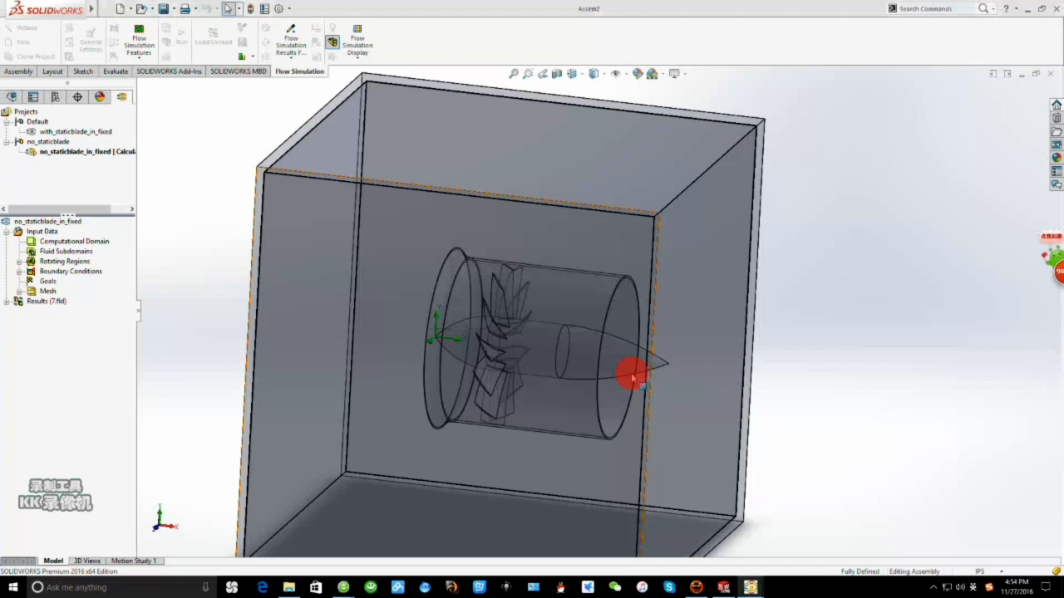
Show Cut Plot 1 from the no_staticblade_in_fixed results and move its velocity legend clear of the box.
click(8, 302)
click(20, 321)
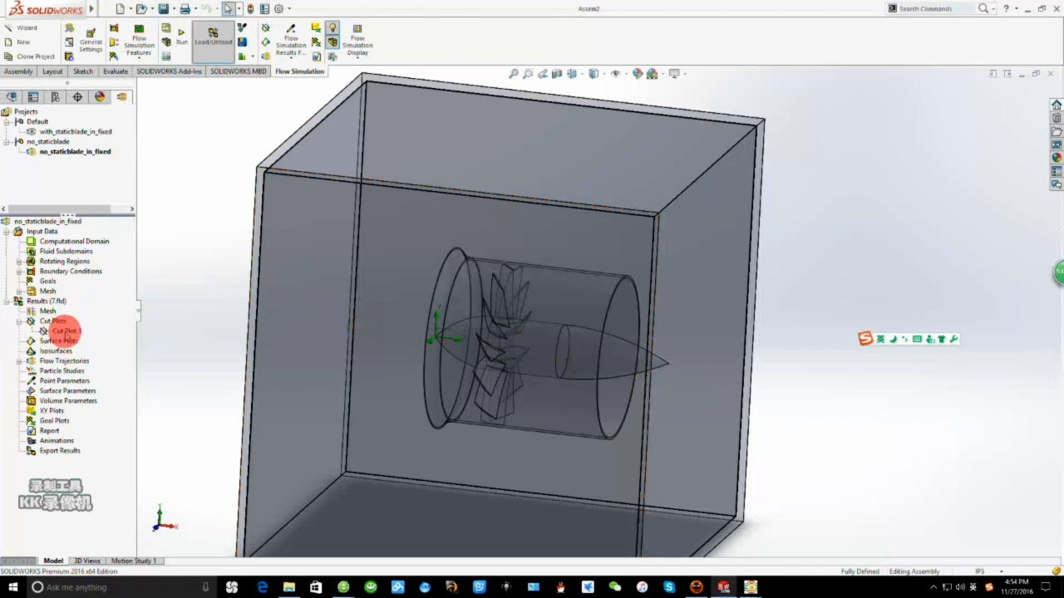
right_click(77, 332)
click(95, 354)
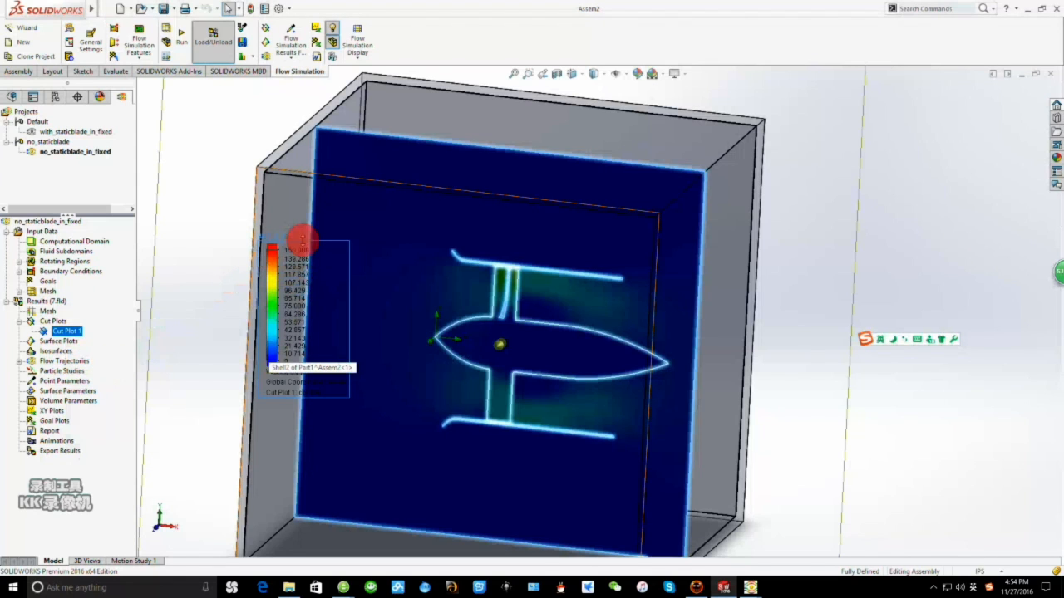
drag(303, 241, 169, 187)
Show Flow Trajectories 1 together with Cut Plot 1 for no_staticblade_in_fixed and inspect the flow around the fan.
click(19, 361)
right_click(77, 372)
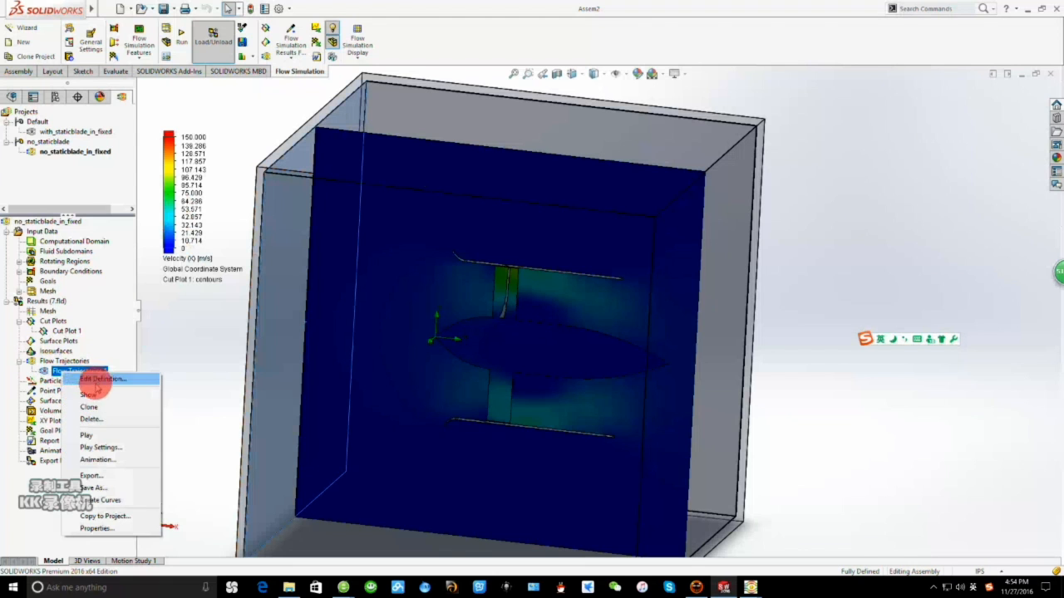
click(93, 392)
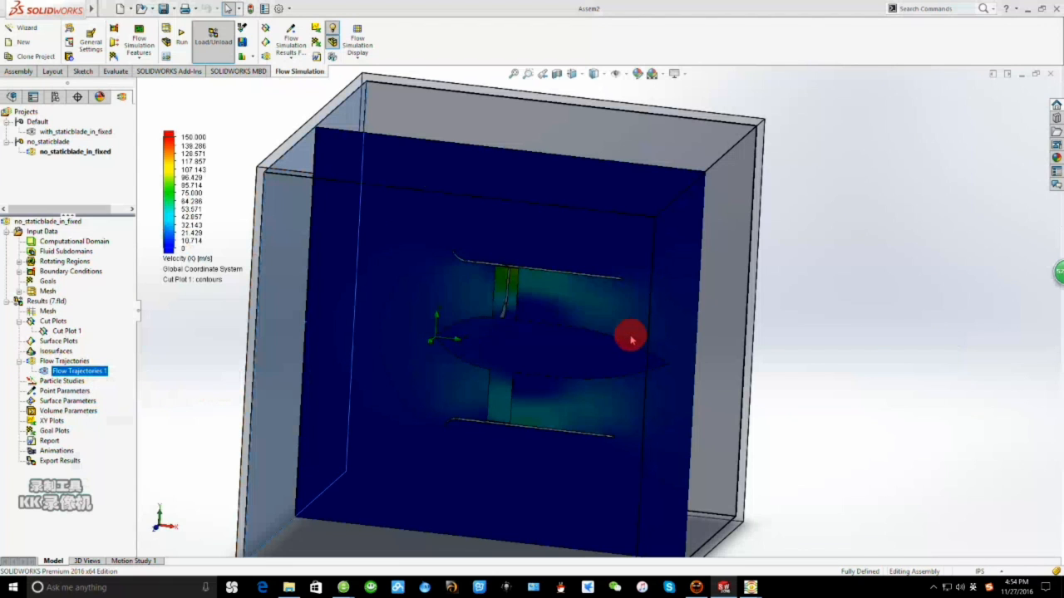
middle_drag(632, 338, 623, 435)
scroll(565, 373, down, 5)
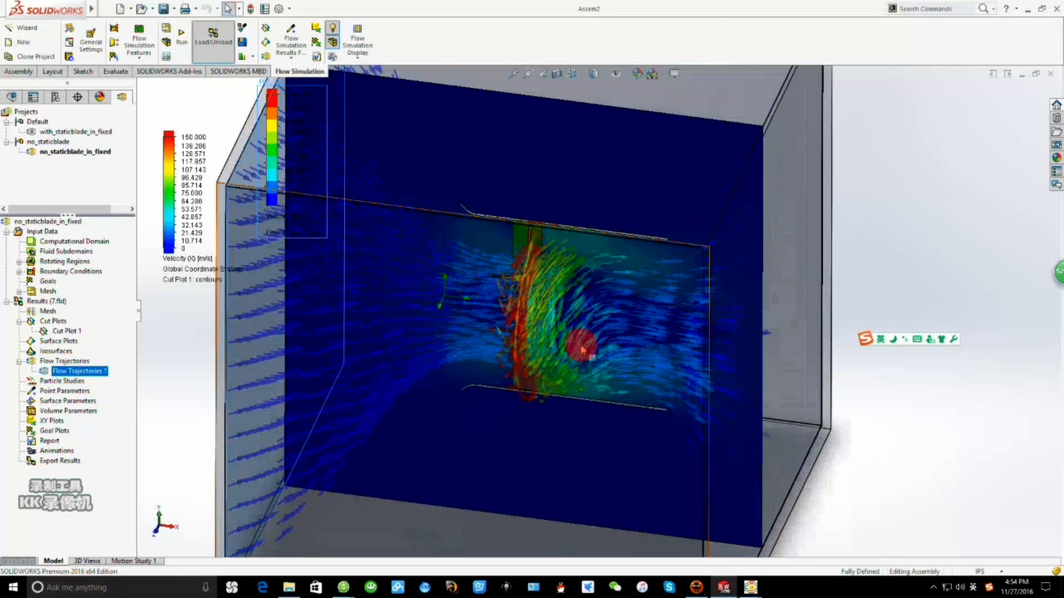
scroll(601, 408, up, 5)
middle_drag(600, 404, 586, 313)
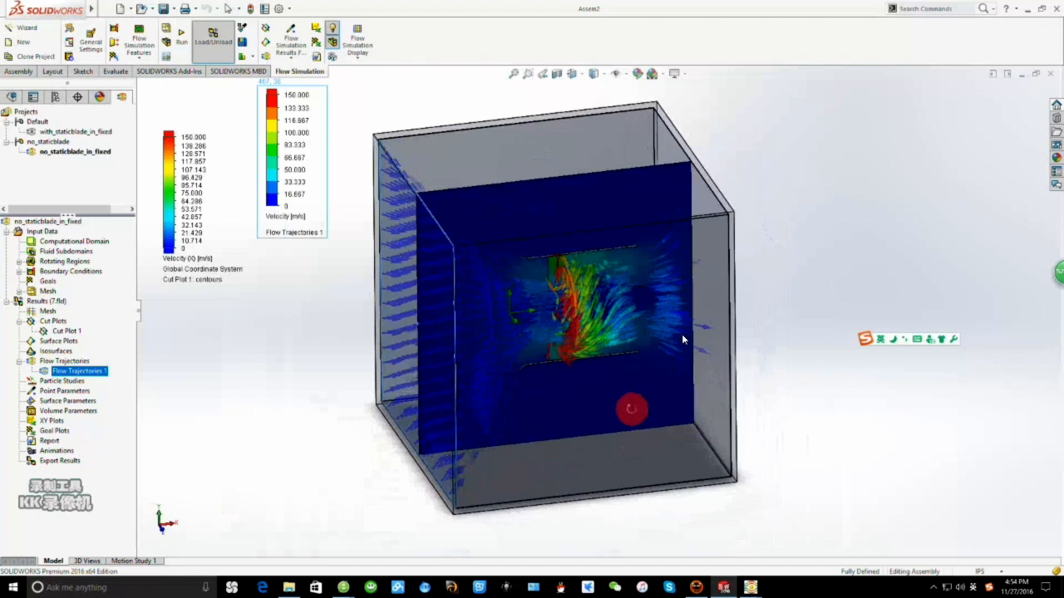
middle_drag(631, 409, 622, 404)
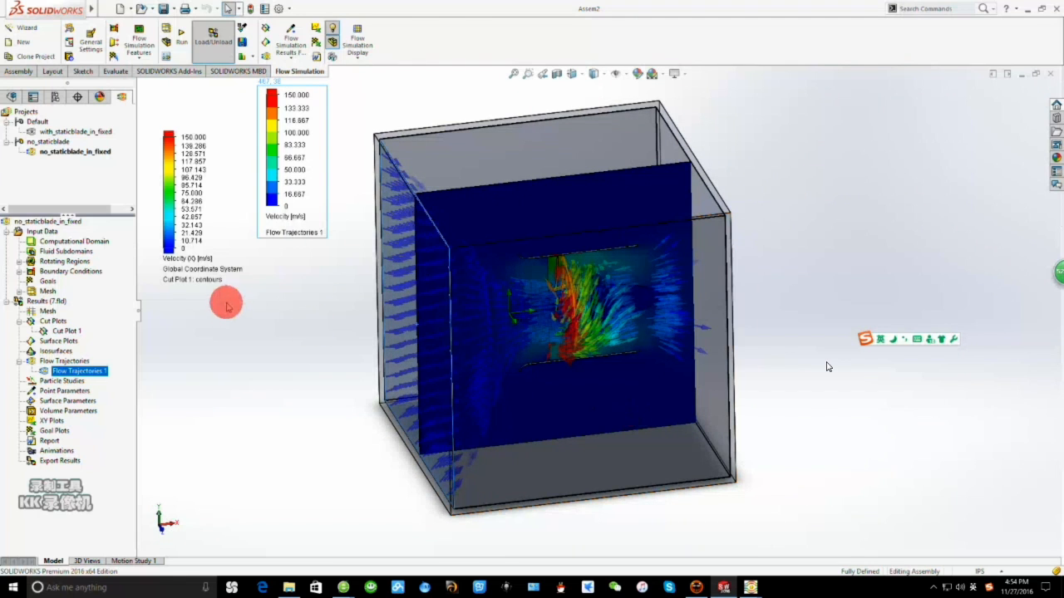
Clone the with_staticblade_in_fixed project into the current no_staticblade configuration as with_staticblade_in_windtunnel, without copying results.
right_click(58, 132)
click(124, 148)
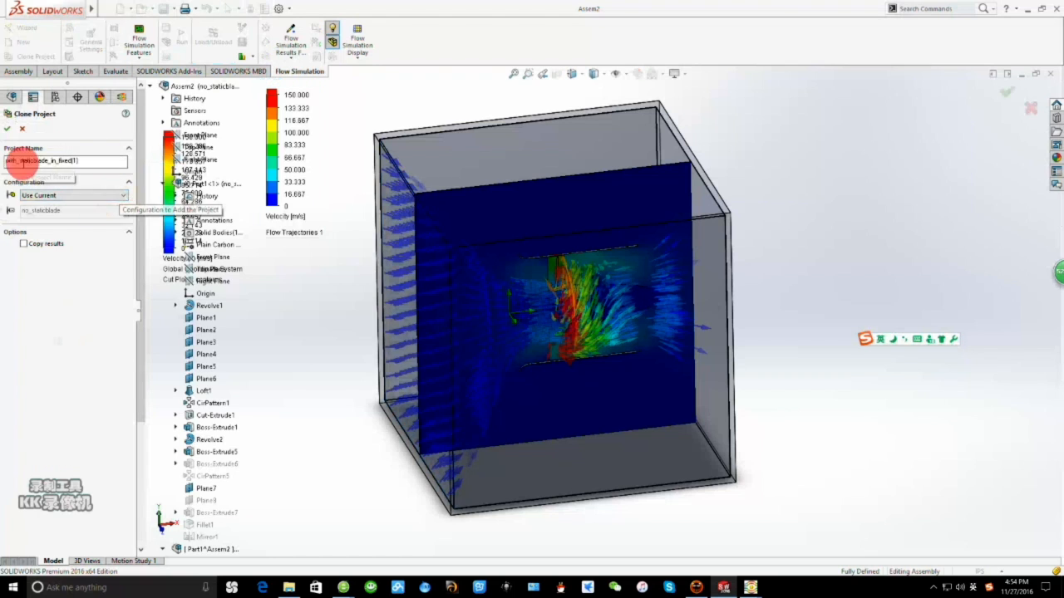
text(windtunnel)
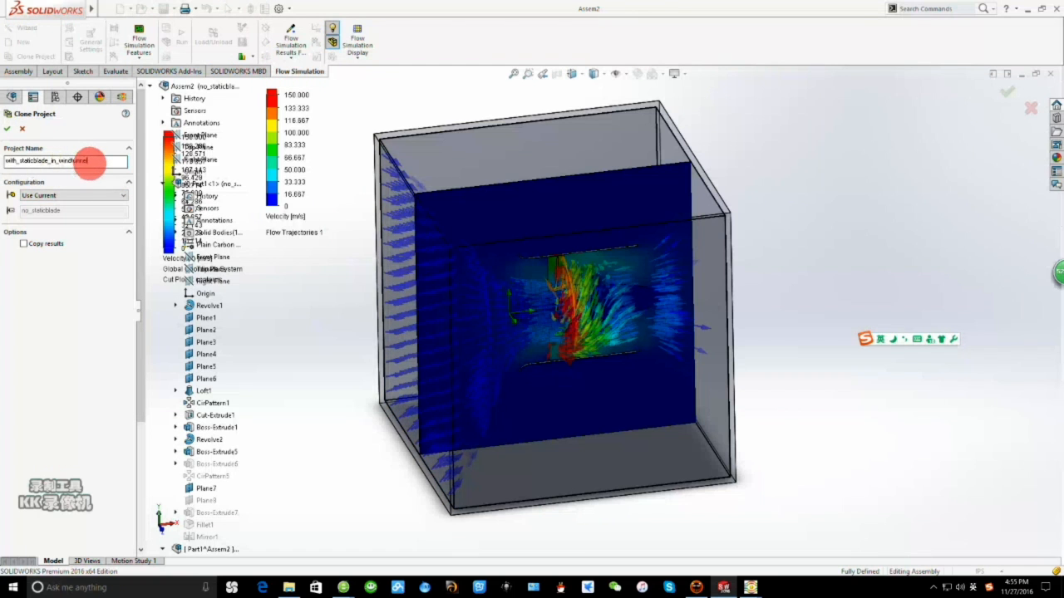
click(7, 129)
click(573, 354)
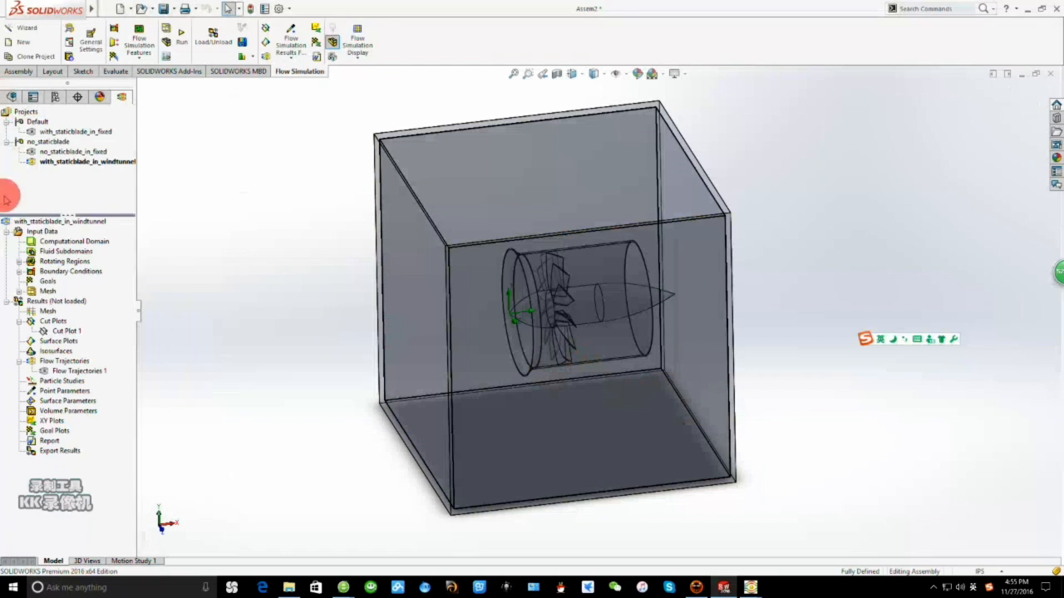
click(689, 159)
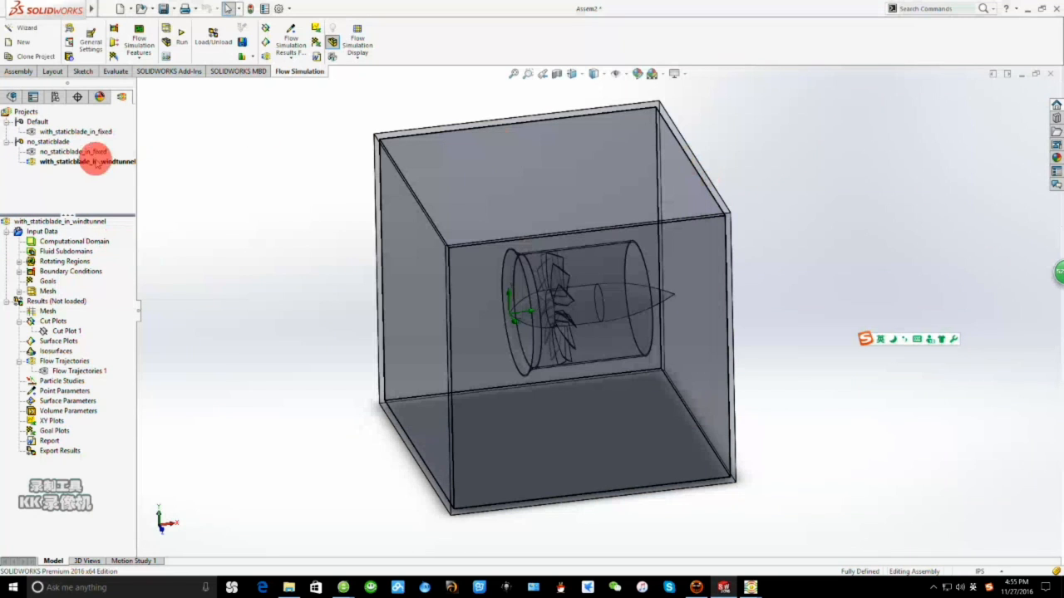
Rename the cloned project under the no_staticblade configuration as no_staticblade_in_windtunnel.
right_click(84, 163)
click(123, 254)
click(520, 254)
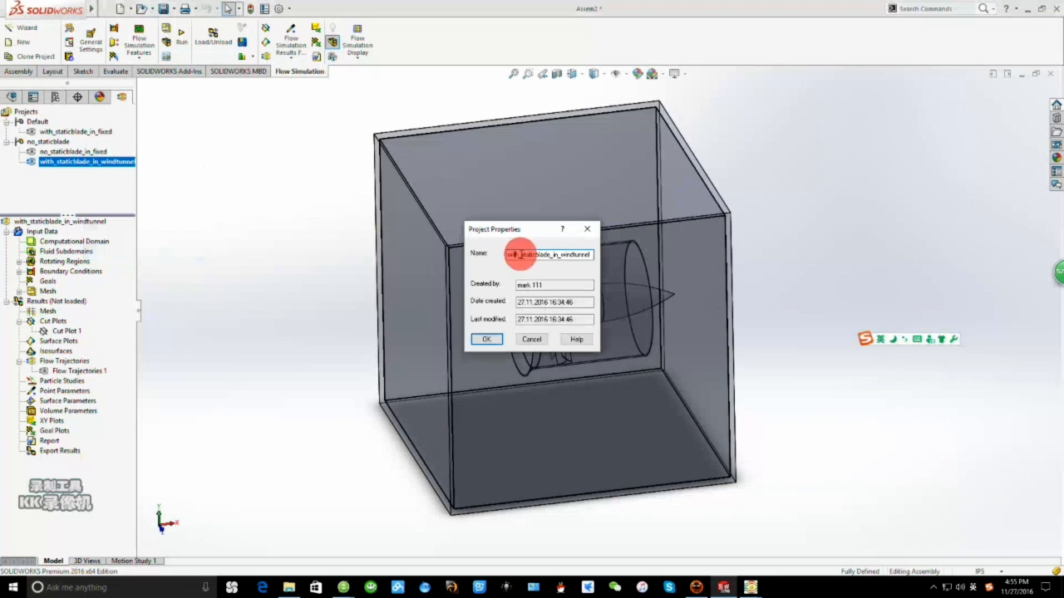
key(BackSpace)
key(BackSpace)
key(BackSpace)
key(BackSpace)
text(no)
click(486, 338)
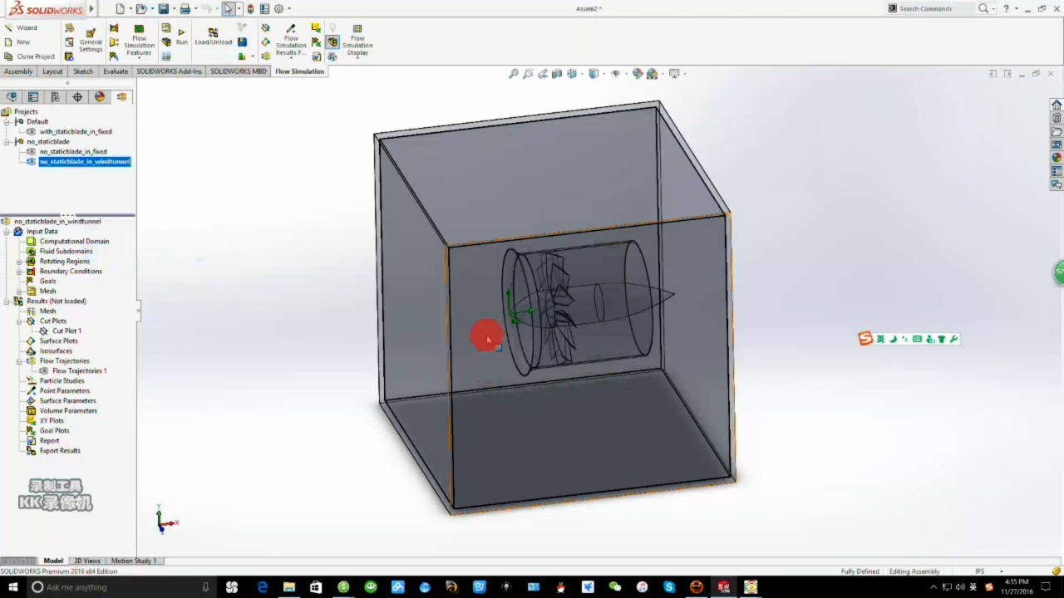
Set the initial velocity in the X direction to 20 m/s in the general settings of no_staticblade_in_windtunnel.
right_click(53, 234)
click(89, 242)
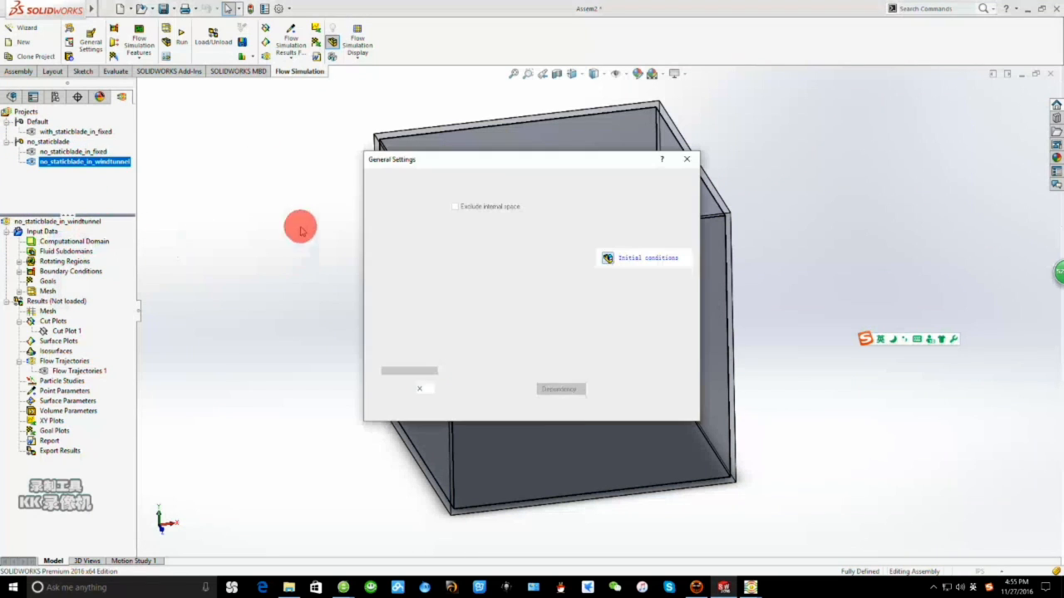
click(641, 258)
double_click(485, 273)
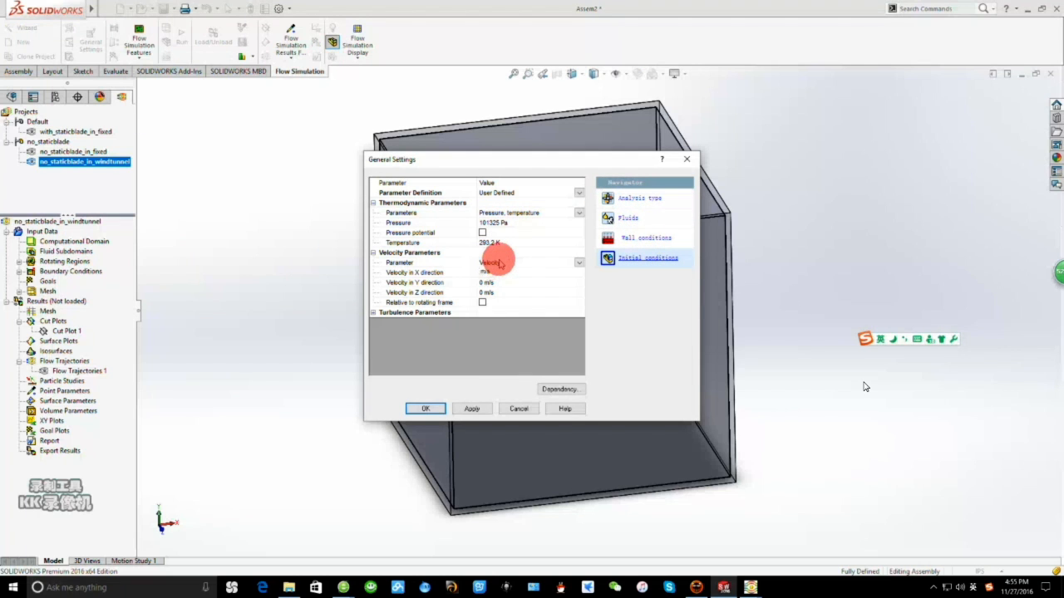
text(20)
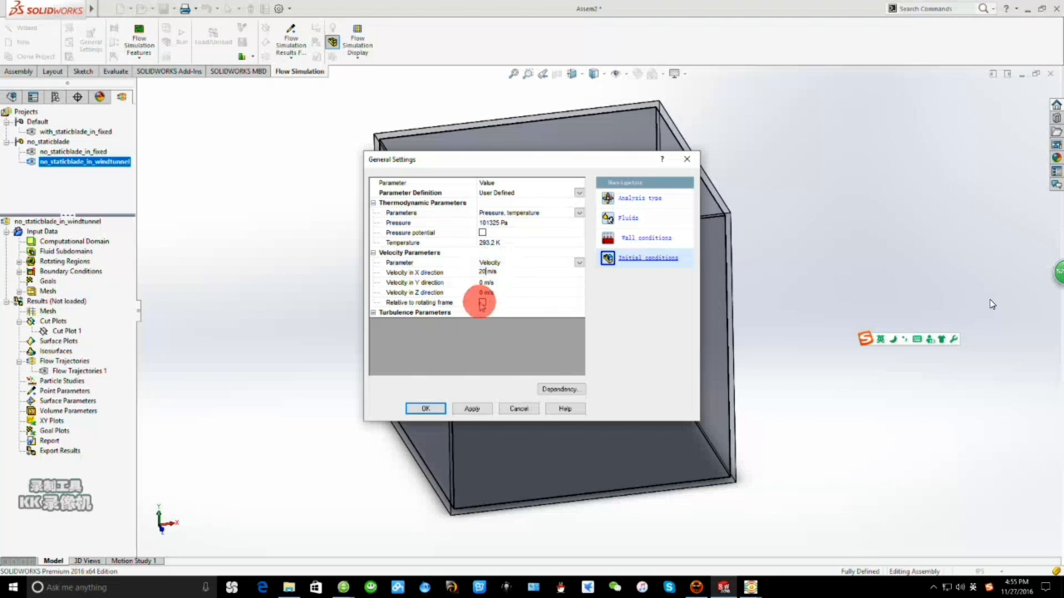
click(419, 409)
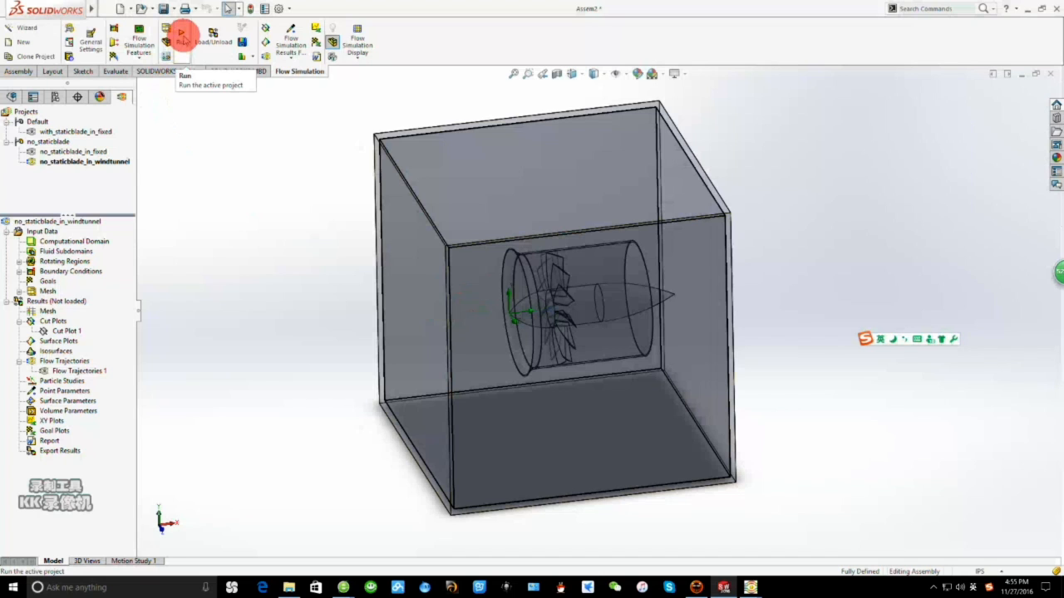
Run the no_staticblade_in_windtunnel project and show Flow Trajectories 1 from its results.
click(182, 37)
click(642, 230)
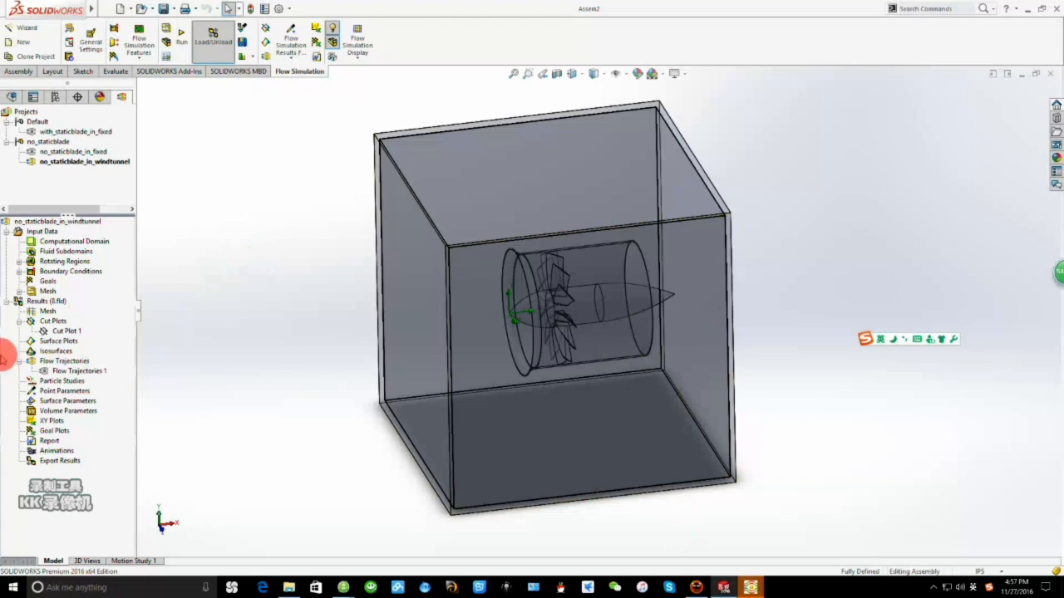
right_click(65, 370)
click(170, 391)
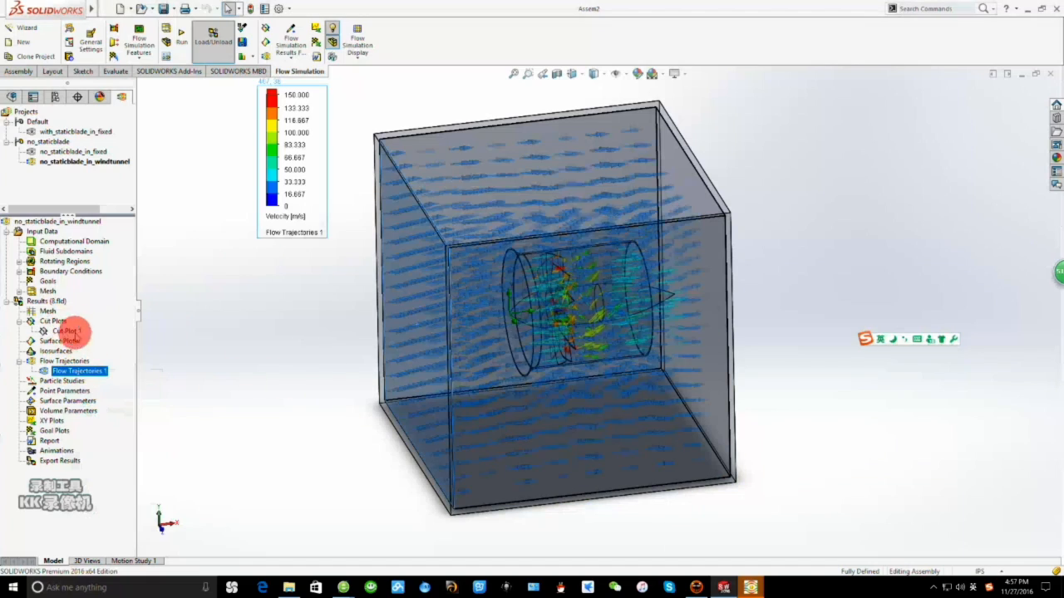
mouse_move(482, 310)
middle_down()
mouse_move(522, 306)
mouse_move(512, 379)
mouse_move(629, 327)
mouse_move(551, 339)
mouse_move(669, 308)
mouse_move(573, 423)
mouse_move(629, 385)
mouse_move(612, 380)
mouse_move(596, 349)
middle_up()
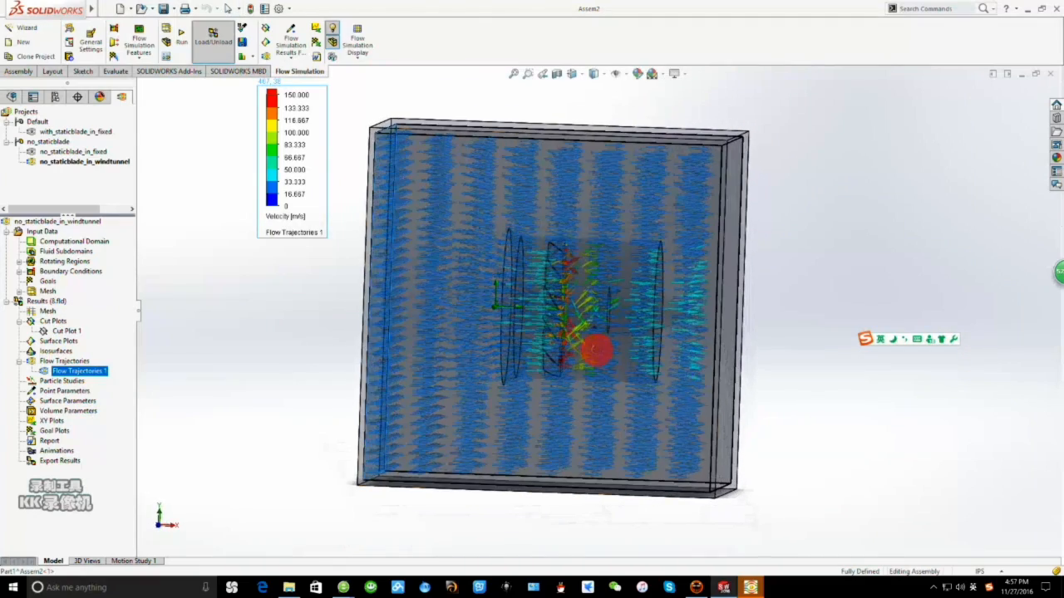
Show Cut Plot 1 from the no_staticblade_in_windtunnel results and inspect the velocity contours inside the box.
right_click(71, 332)
click(119, 338)
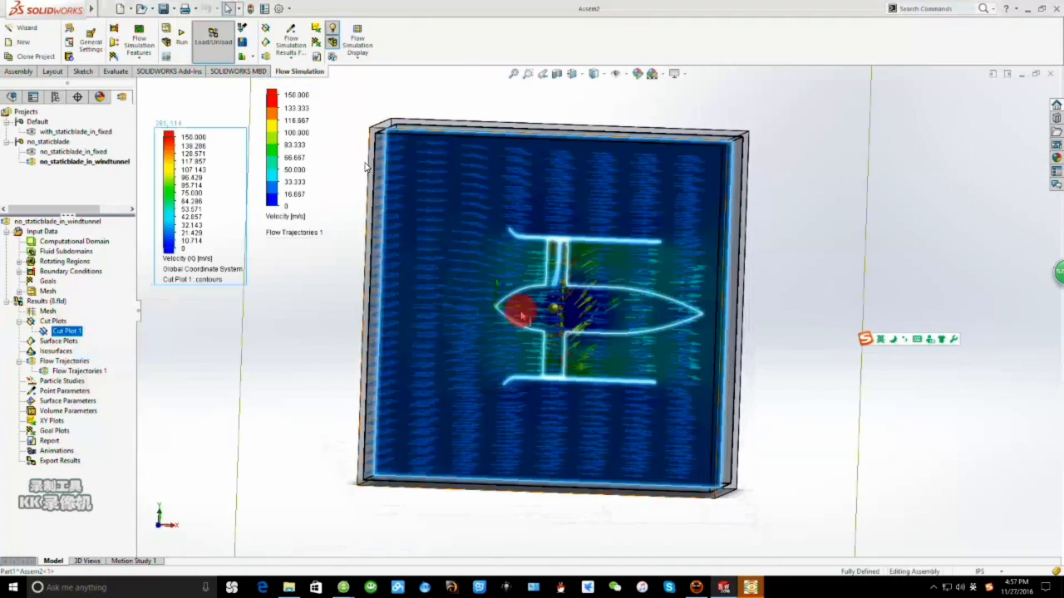
middle_drag(648, 345, 608, 444)
scroll(668, 308, down, 2)
scroll(613, 437, up, 2)
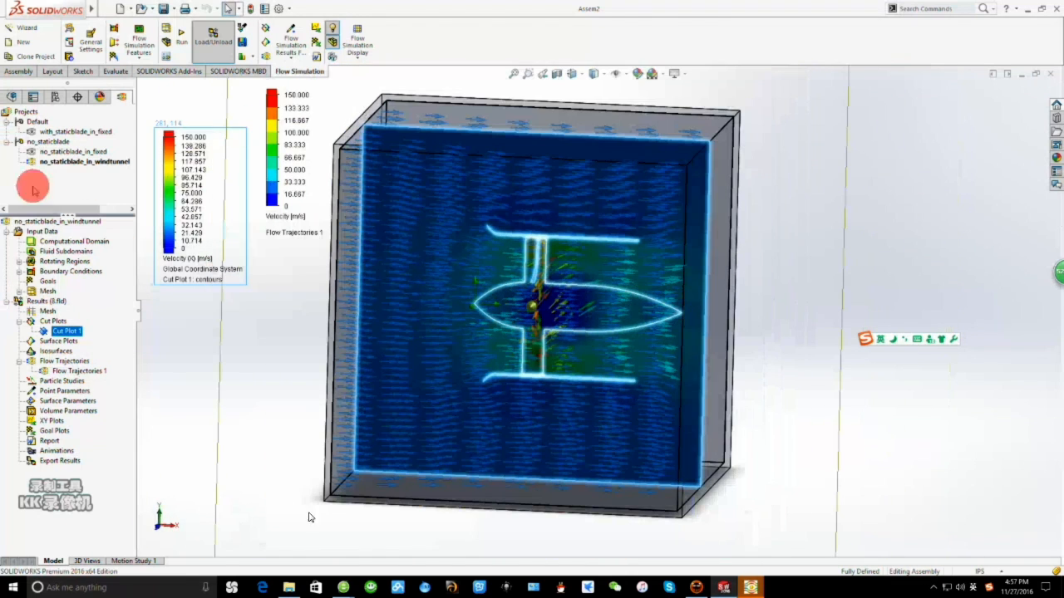
Clone the with_staticblade_in_fixed project into the Default configuration as with_staticblade_in_windtunnel, without copying results.
right_click(76, 132)
click(104, 157)
drag(86, 164, 61, 162)
text(windtunnel)
click(114, 195)
click(78, 222)
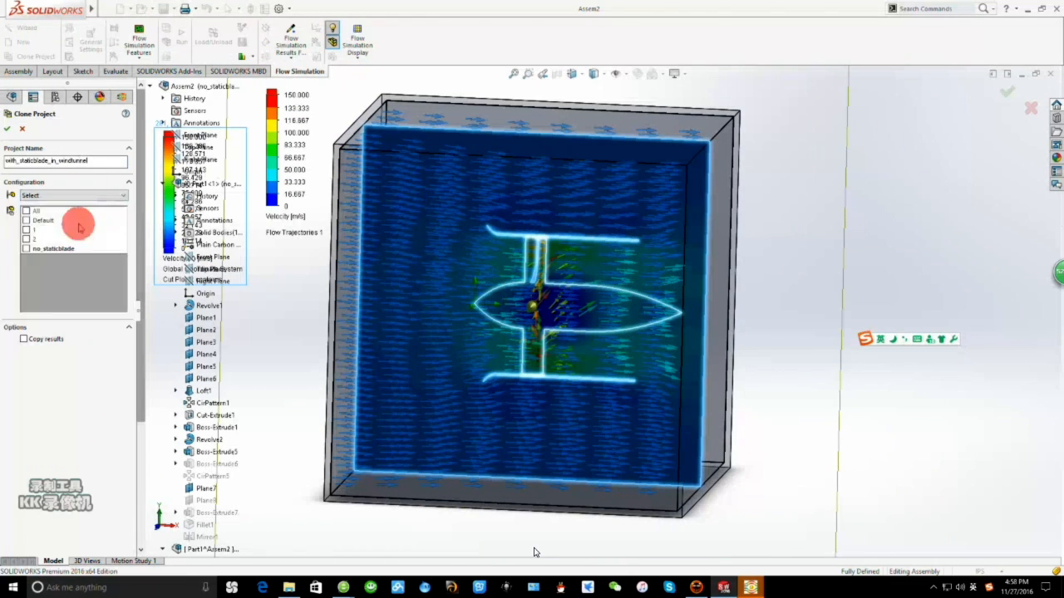
click(53, 219)
click(7, 129)
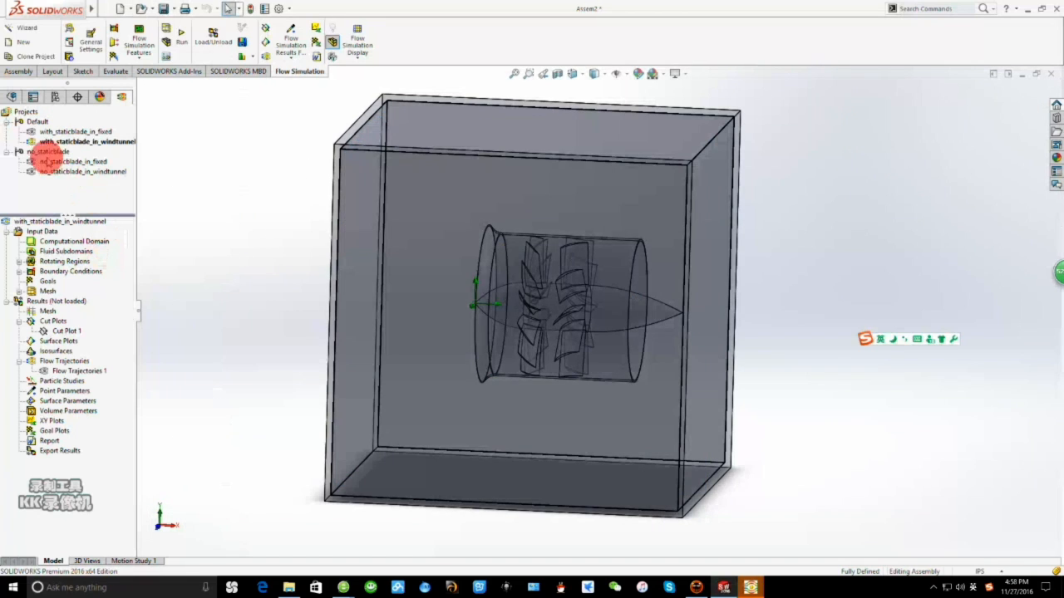
Run the with_staticblade_in_windtunnel project and show Cut Plot 1 and Flow Trajectories 1 from its results.
click(181, 37)
click(635, 230)
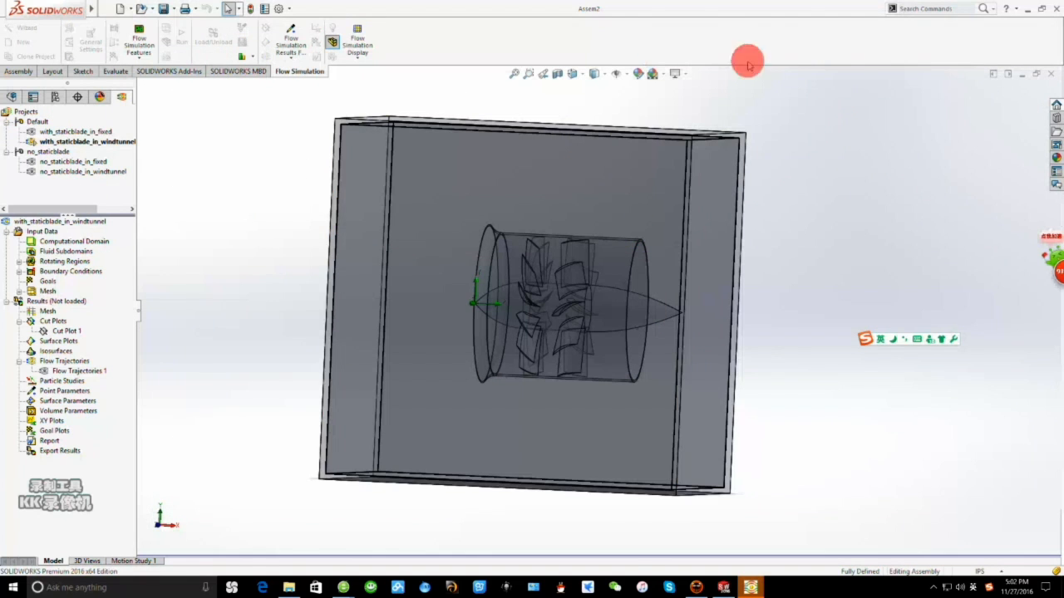
right_click(89, 332)
click(121, 339)
right_click(88, 371)
click(116, 380)
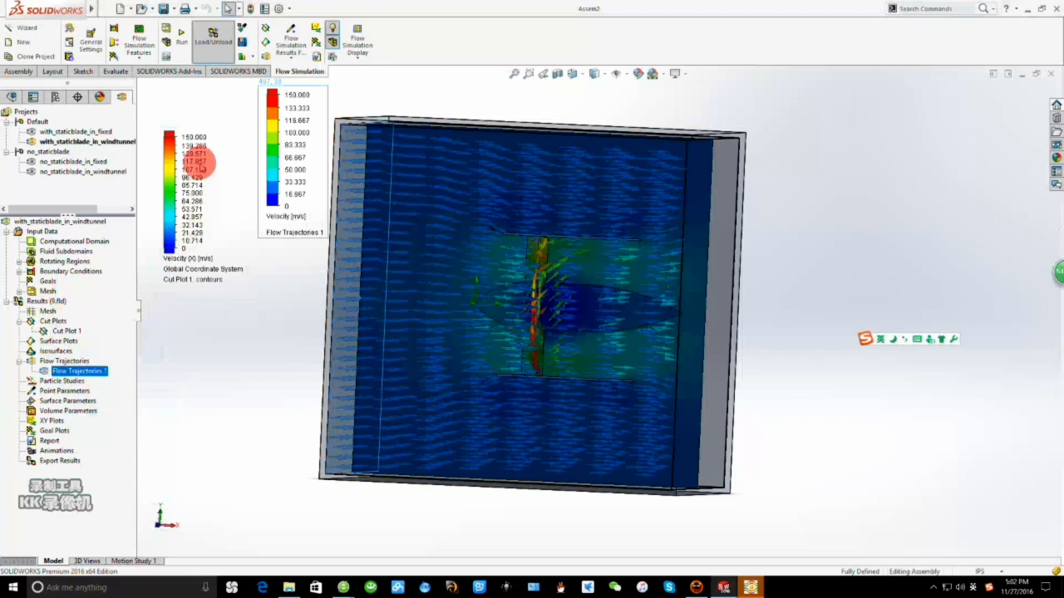
mouse_move(629, 397)
middle_down()
mouse_move(570, 467)
mouse_move(582, 505)
mouse_move(637, 480)
mouse_move(631, 461)
middle_up()
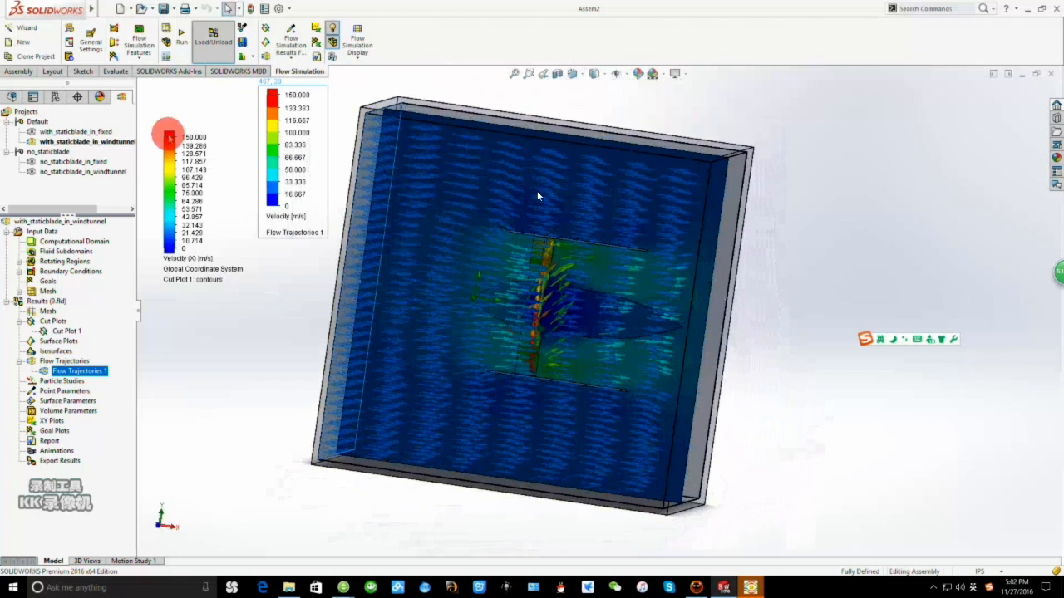
click(568, 414)
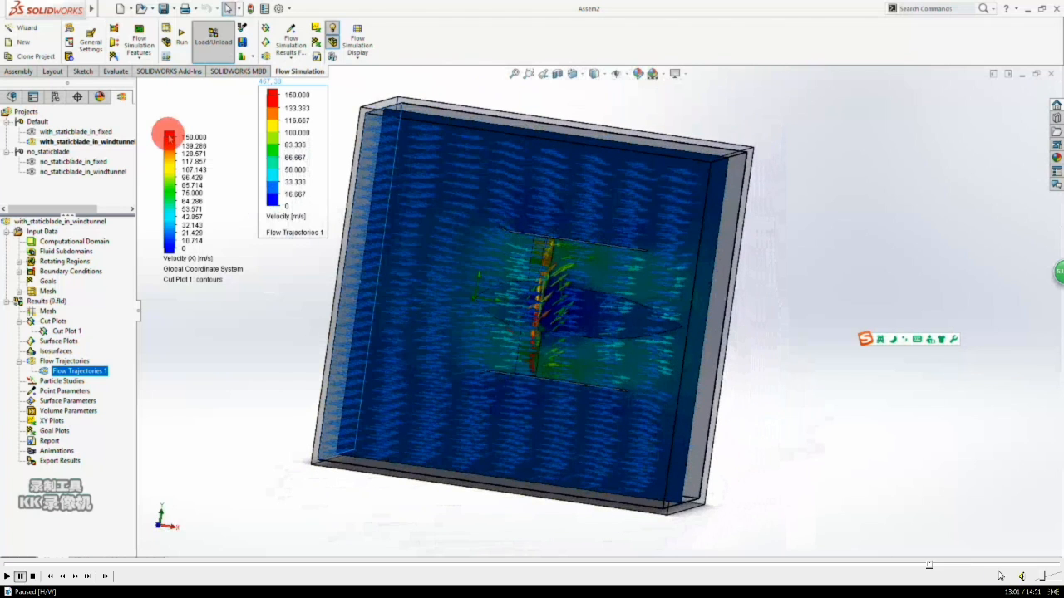
click(902, 567)
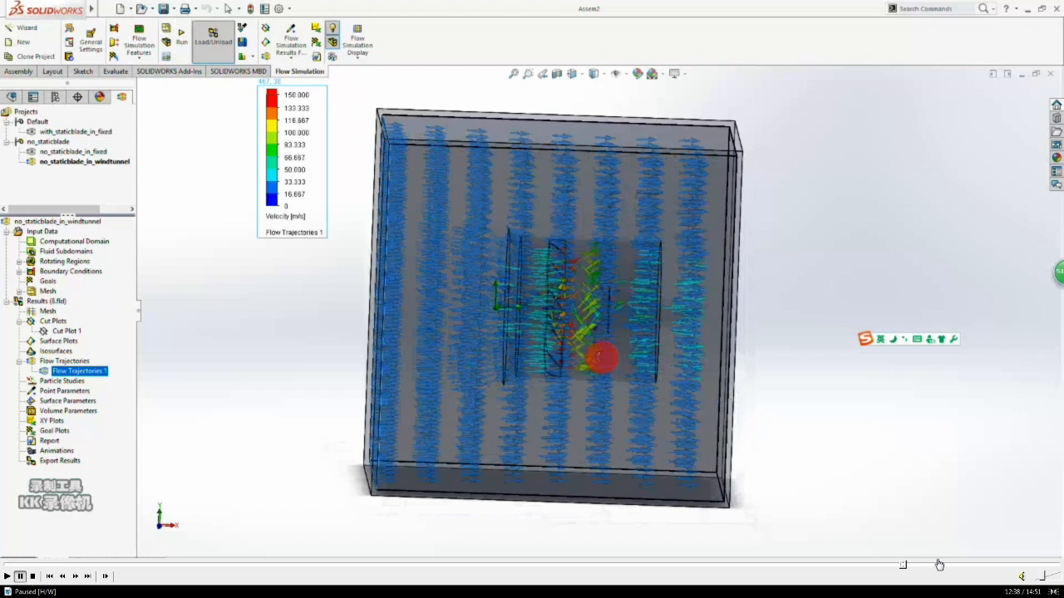
mouse_move(943, 574)
click(941, 572)
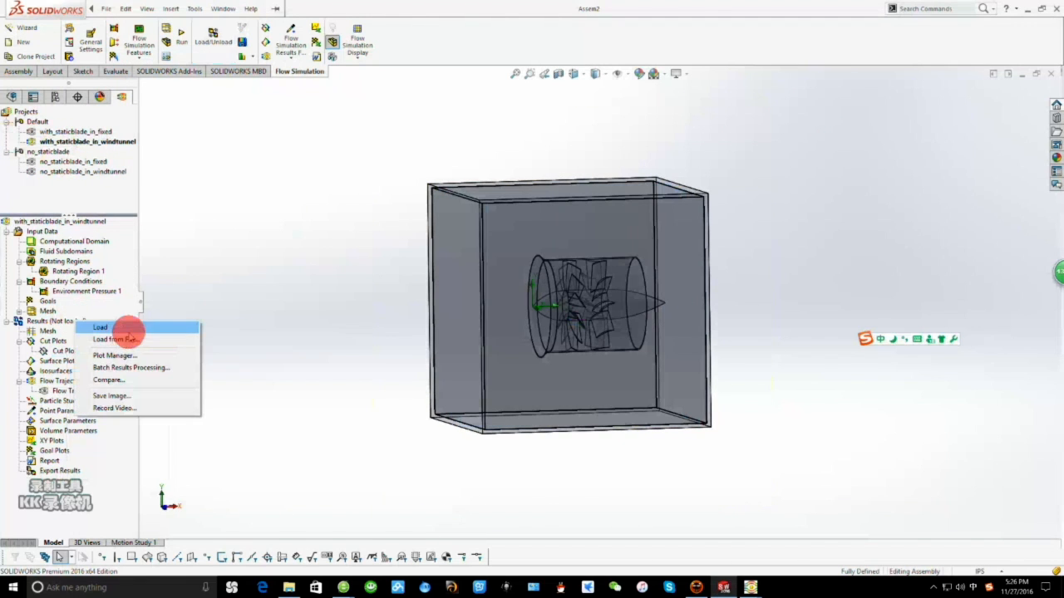
mouse_move(699, 571)
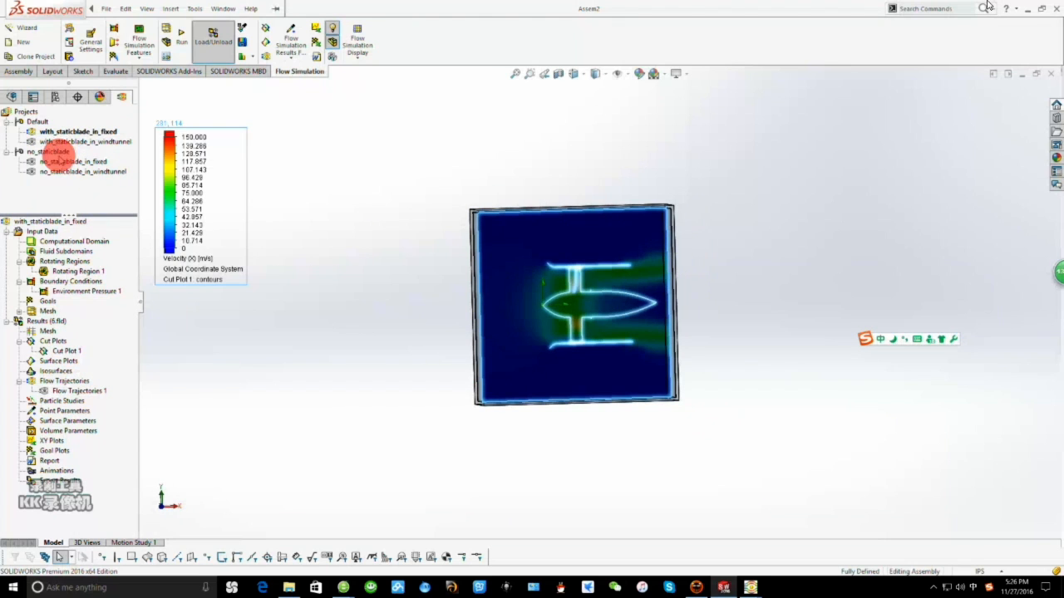
click(815, 219)
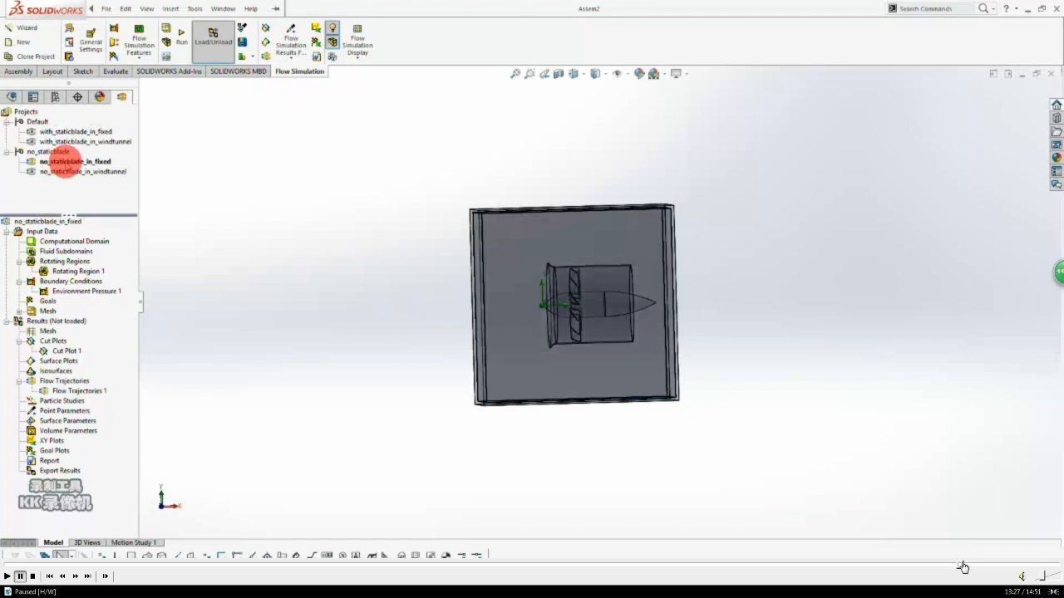
click(957, 567)
click(939, 501)
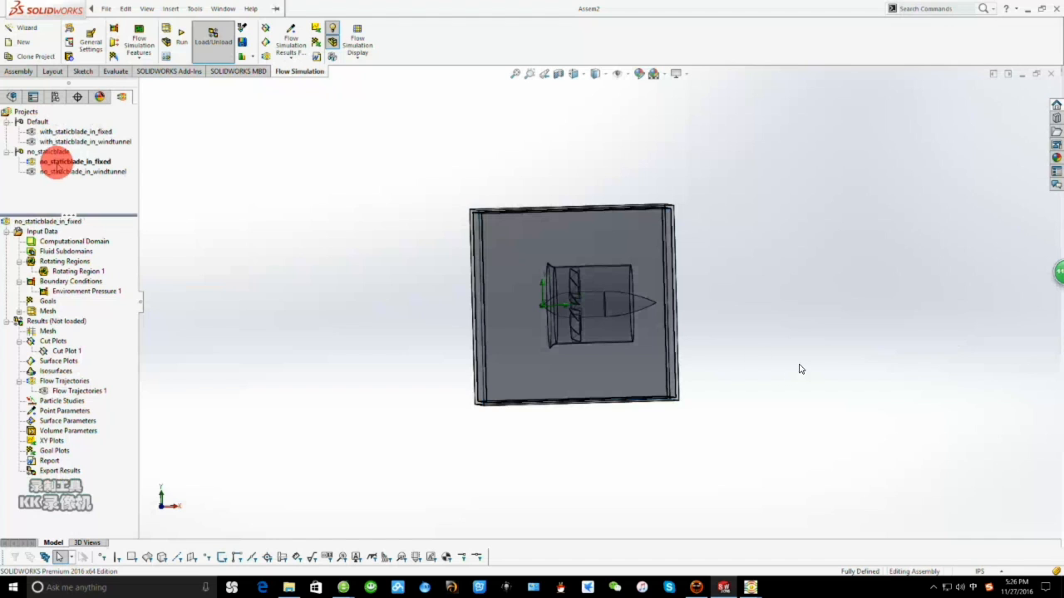
Load the results of no_staticblade_in_fixed and show Cut Plot 1.
right_click(66, 321)
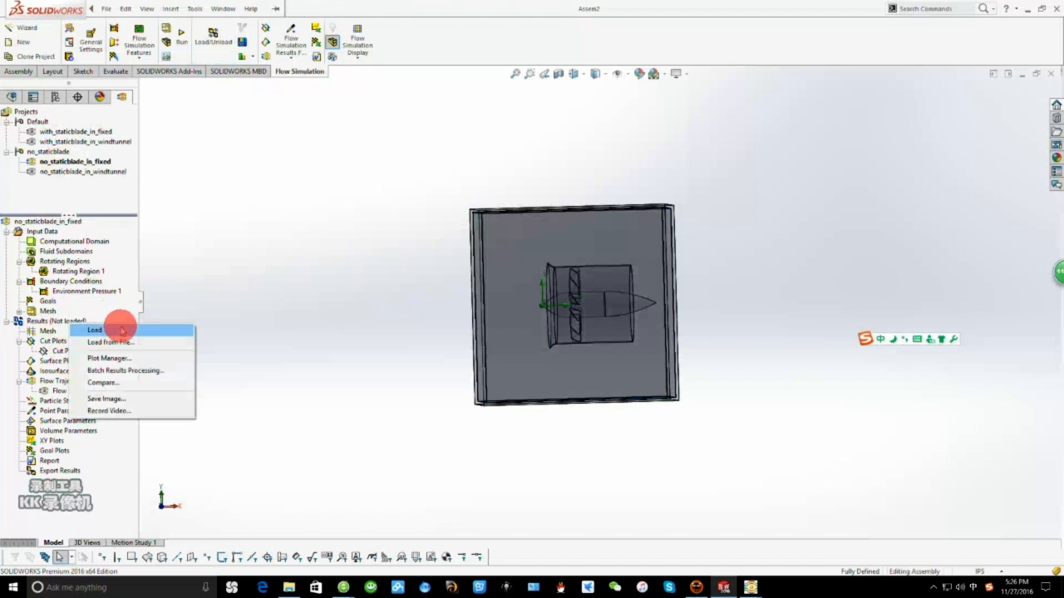
click(121, 330)
right_click(80, 352)
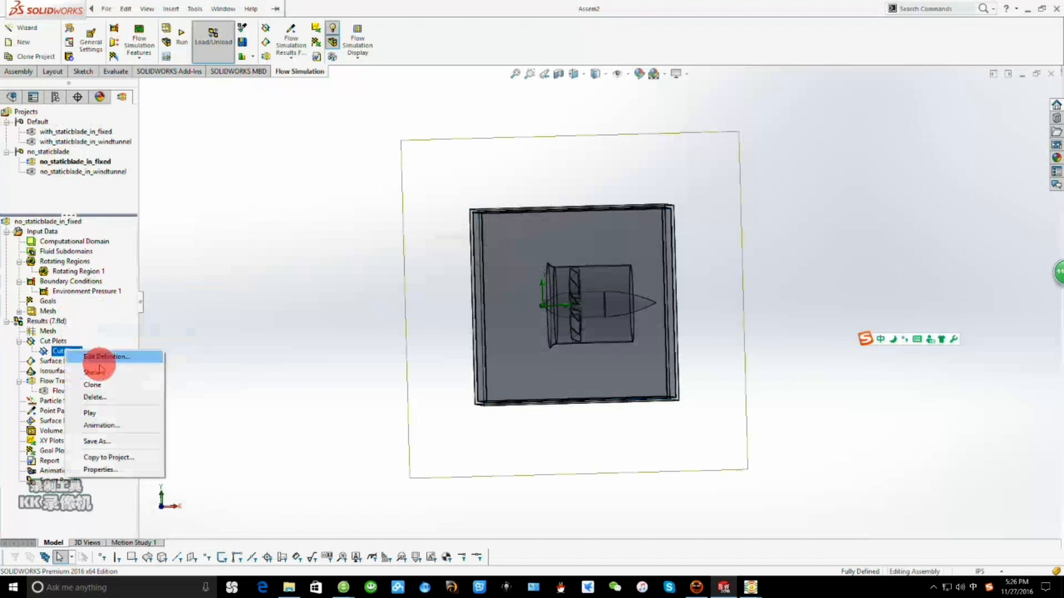
click(94, 371)
Activate the no_staticblade_in_windtunnel project.
click(83, 132)
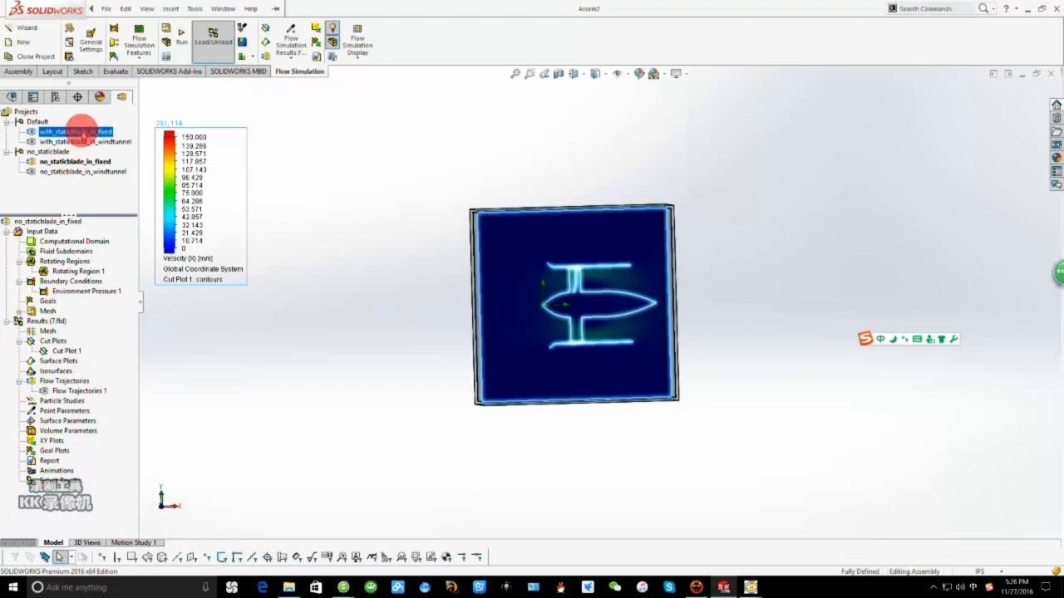
double_click(52, 171)
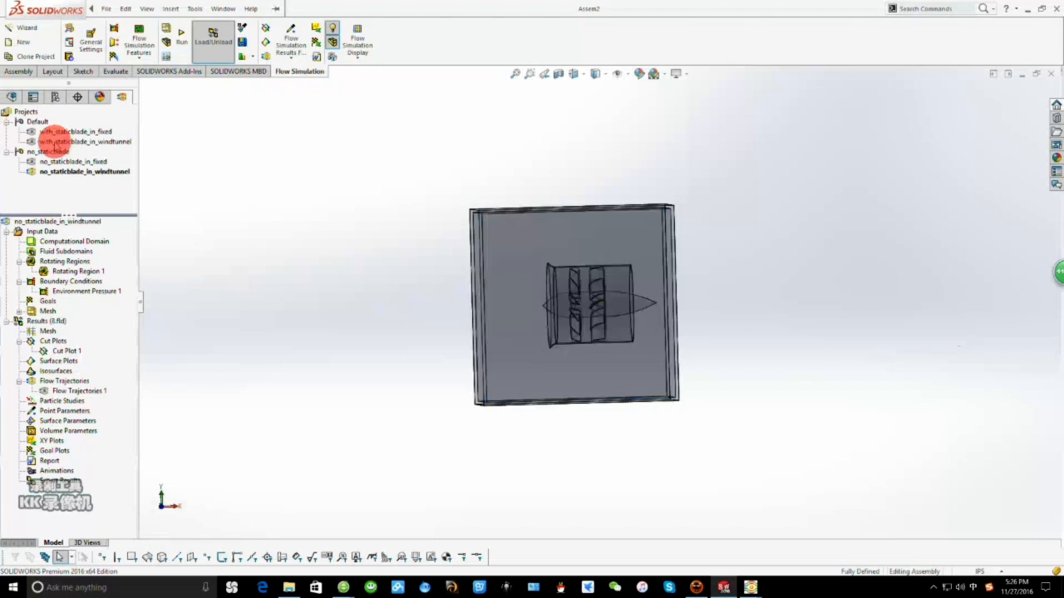
Compare the Cut Plot 1 velocity contours around the fan between with_staticblade_in_windtunnel and no_staticblade_in_windtunnel by alternately activating the two projects.
double_click(50, 141)
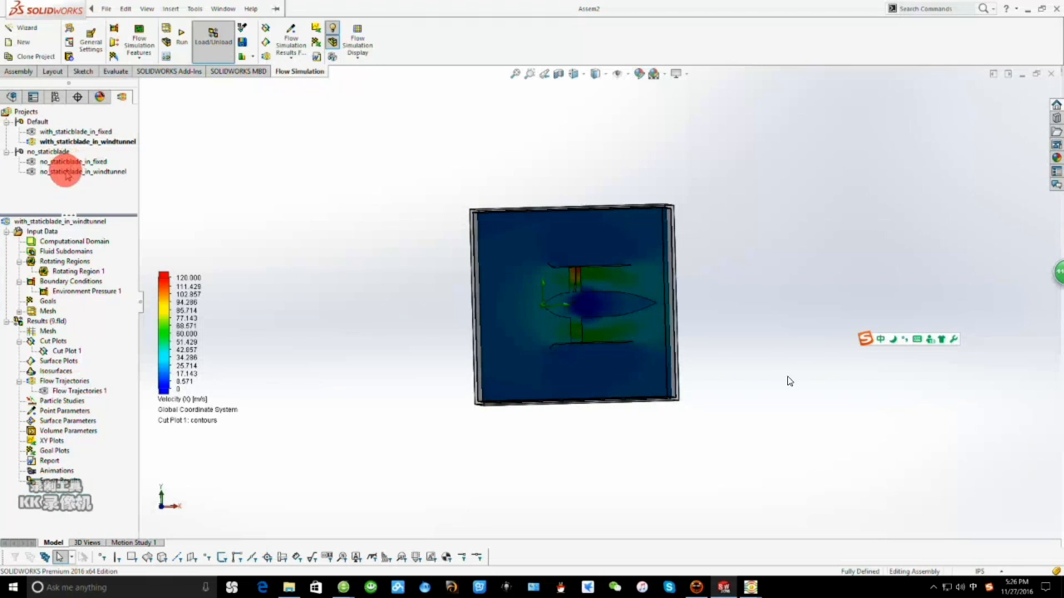
double_click(66, 171)
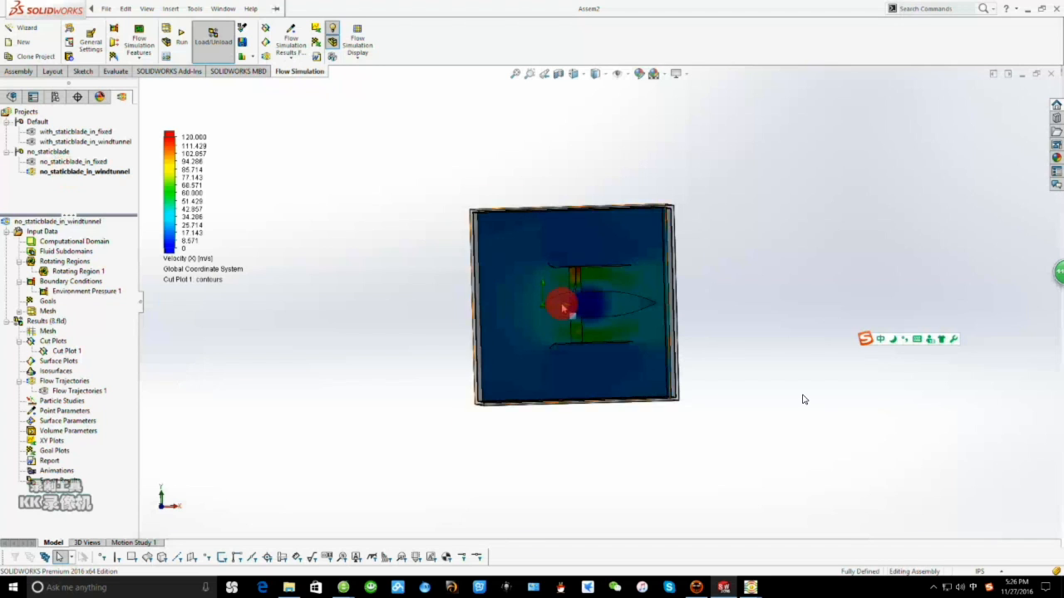
scroll(563, 306, down, 4)
scroll(618, 324, down, 2)
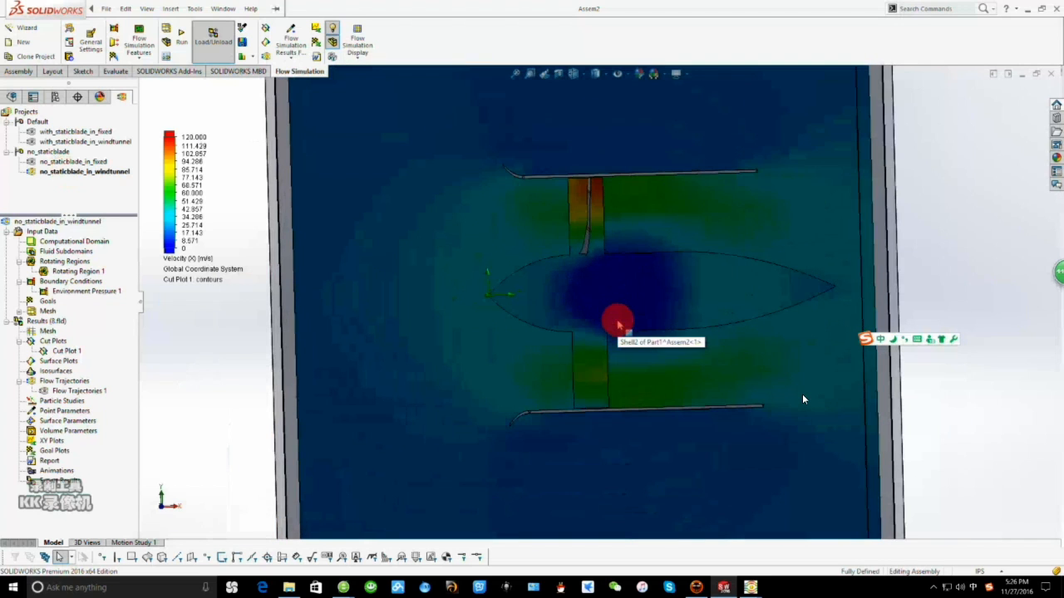
double_click(64, 142)
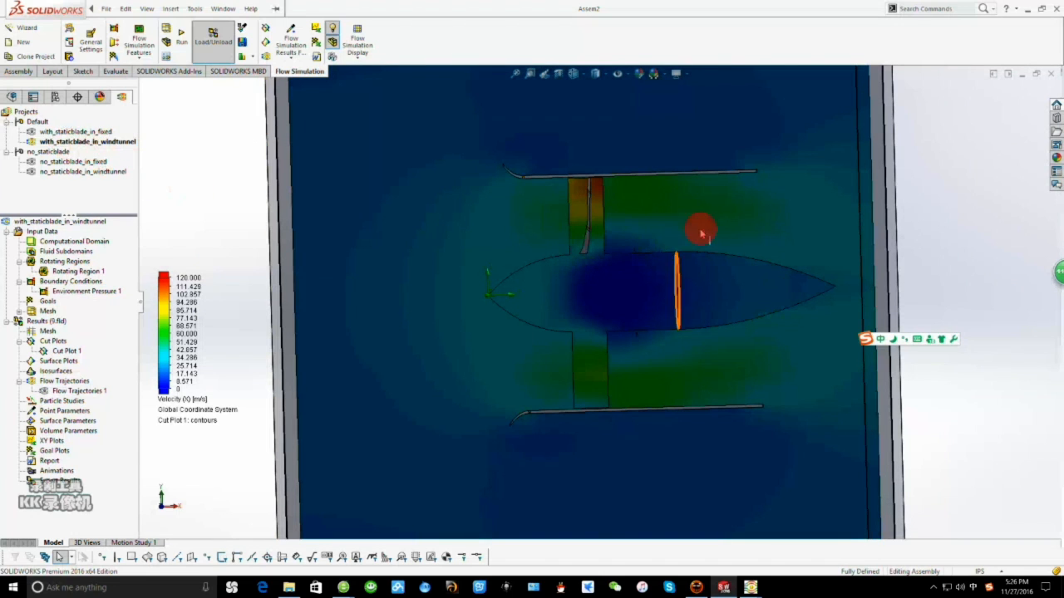
middle_drag(689, 191, 176, 184)
double_click(104, 171)
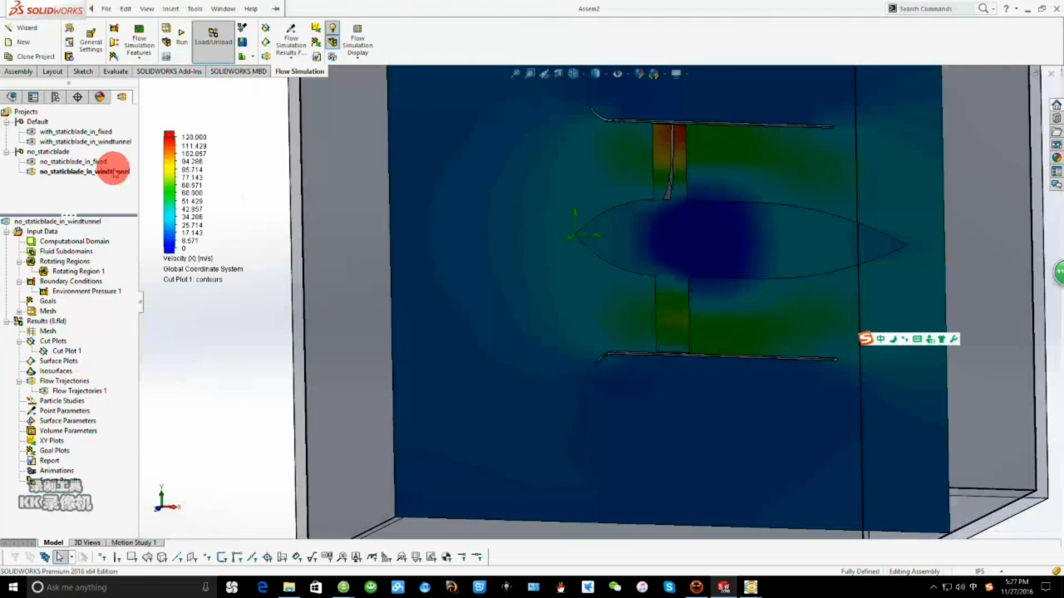
double_click(103, 142)
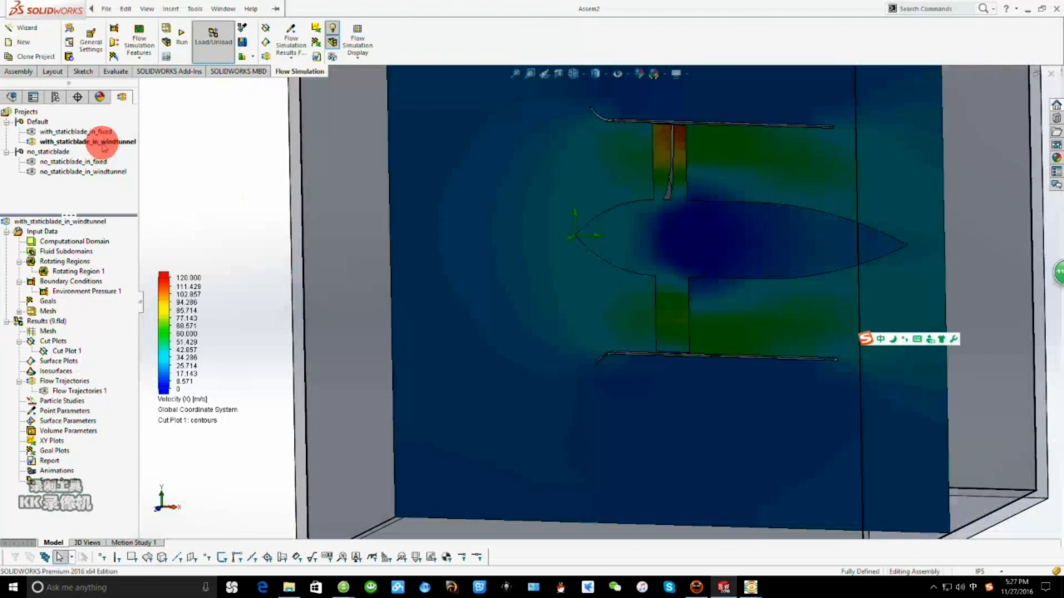
double_click(88, 171)
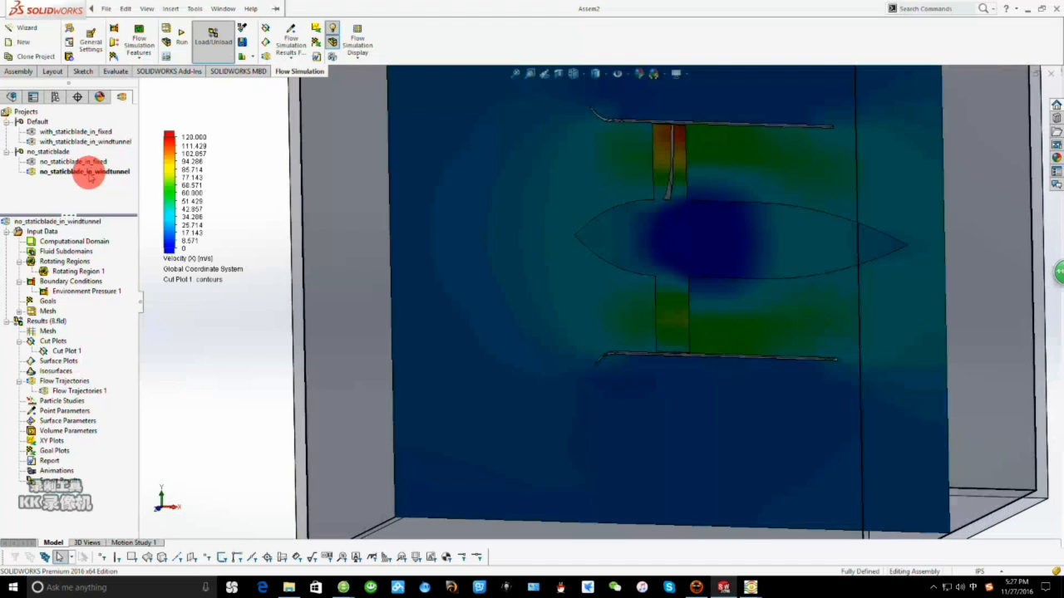
scroll(510, 293, up, 3)
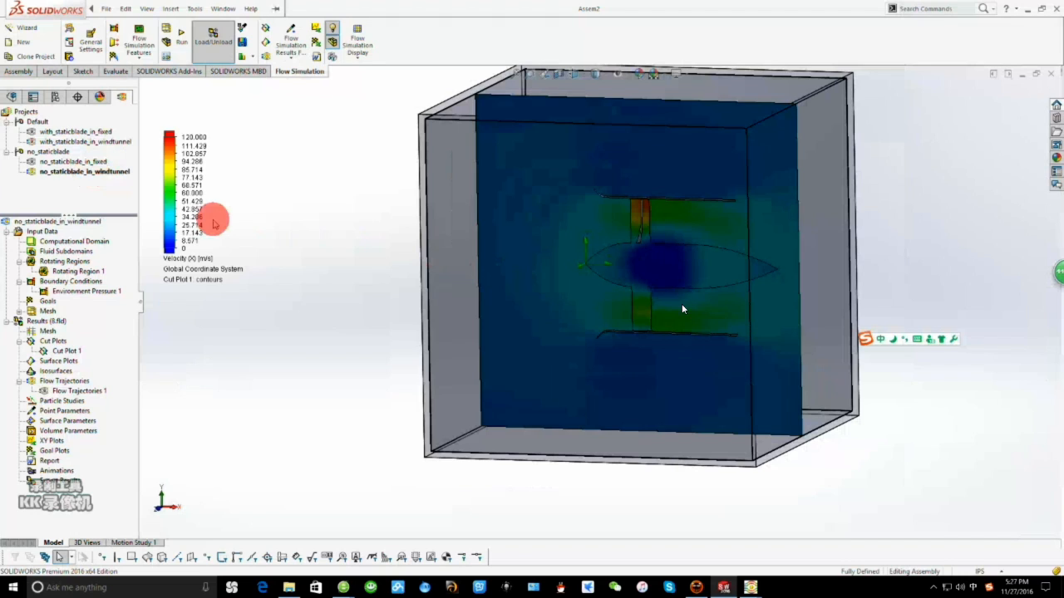
double_click(75, 143)
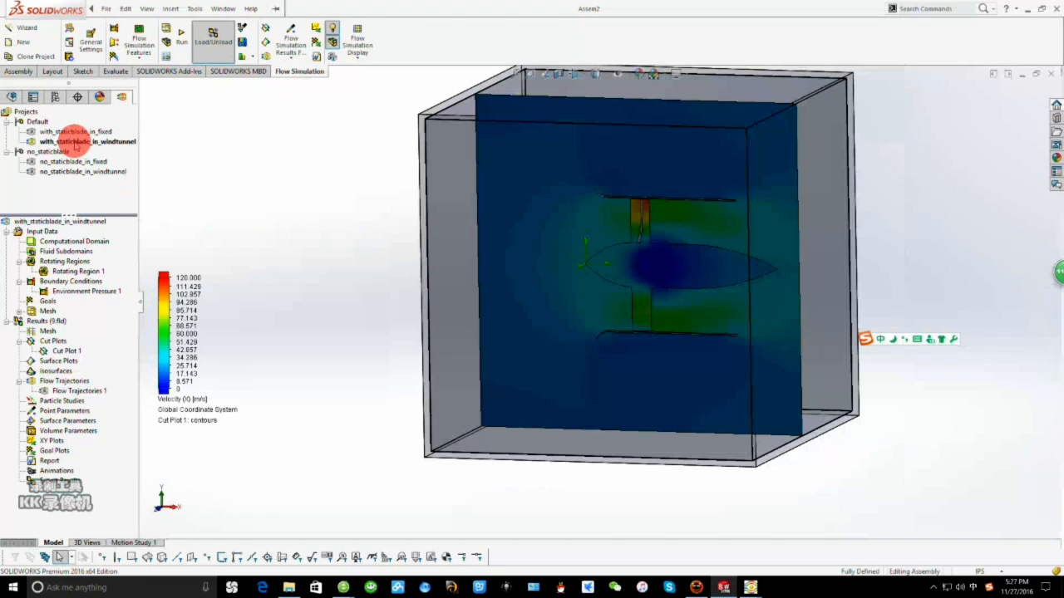
View Cut Plot 1 of with_staticblade_in_fixed and no_staticblade_in_fixed, and return to the two wind-tunnel projects for comparison.
double_click(96, 133)
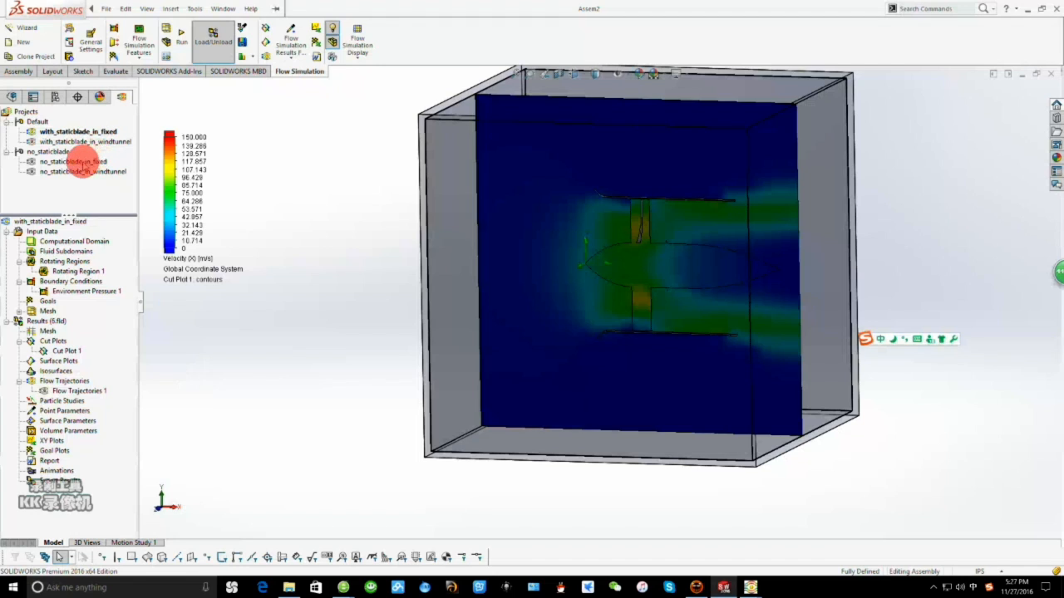
double_click(84, 162)
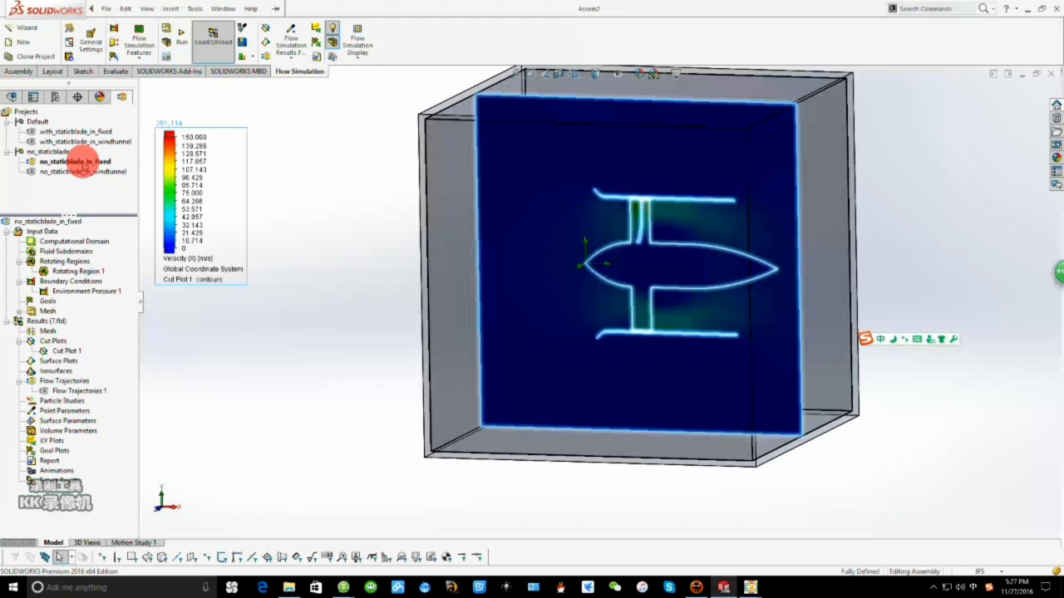
click(98, 141)
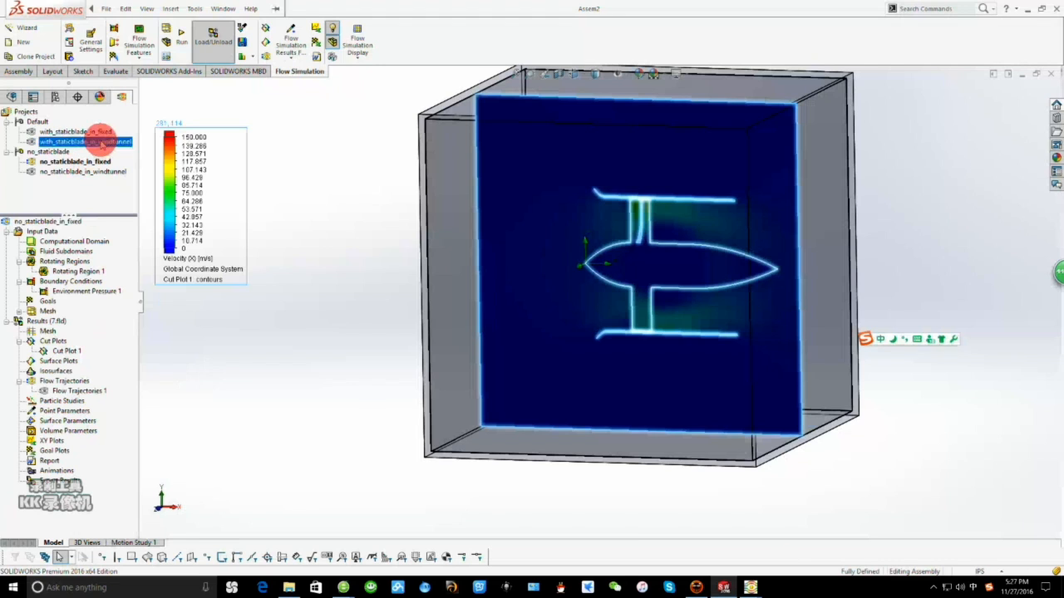
double_click(99, 171)
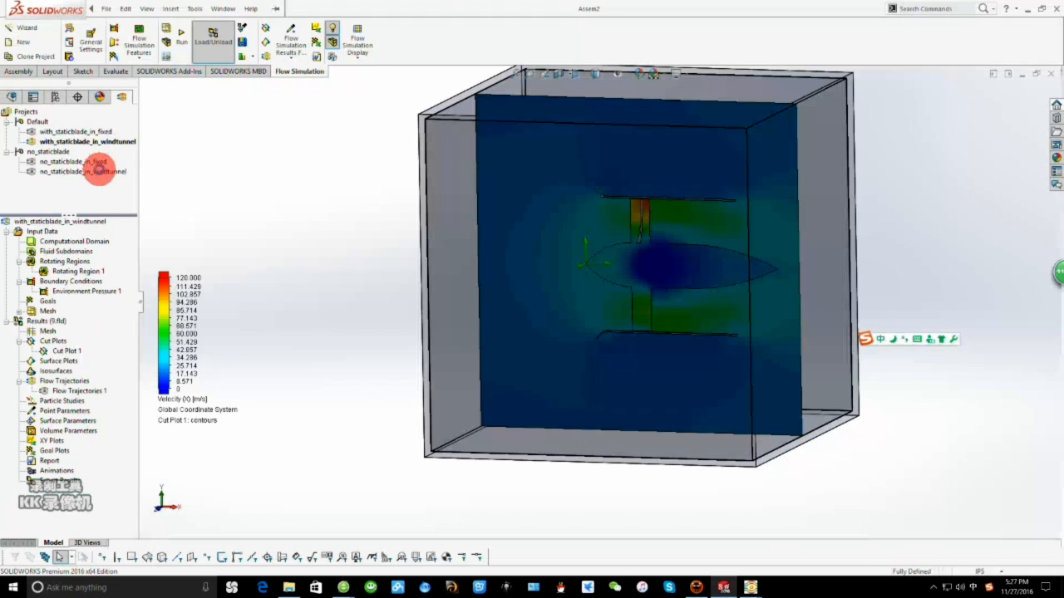